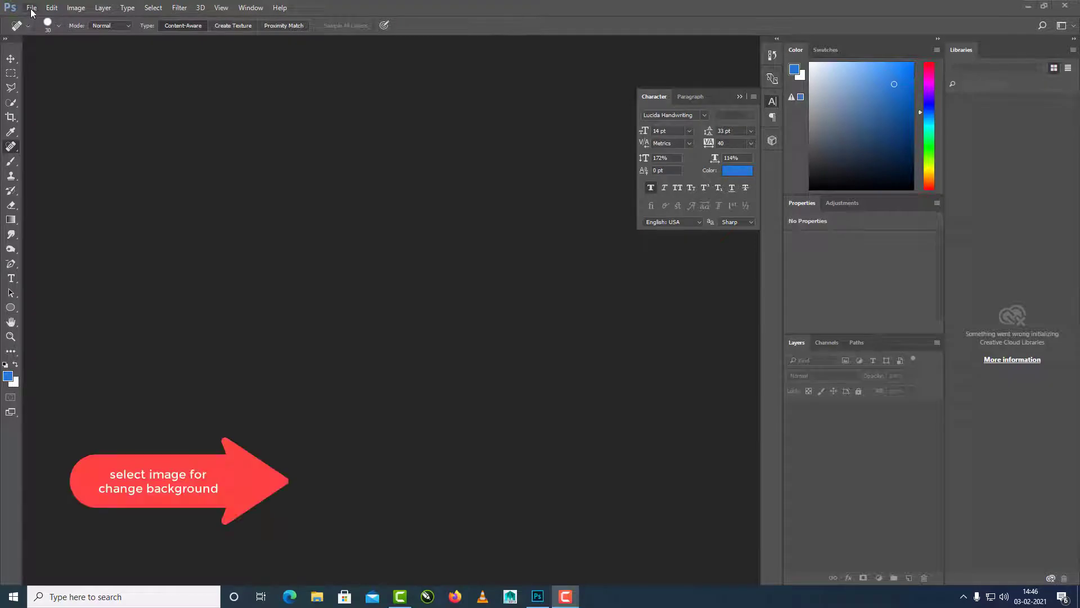
Open the photo pexels-joy-deb-1435035 from the SKY REPLACMENT folder
left_click(32, 8)
left_click(48, 29)
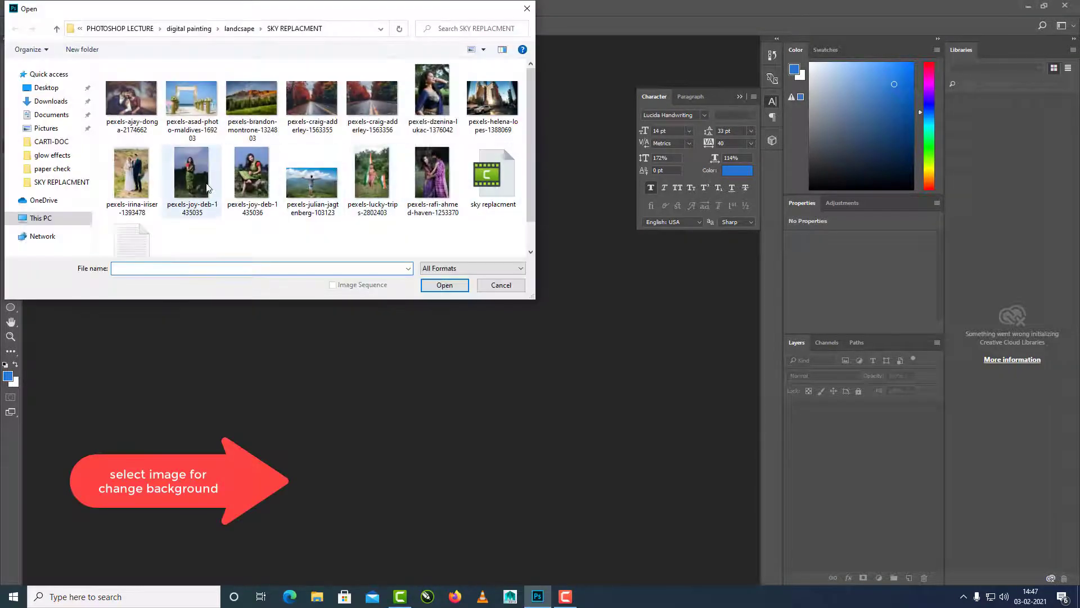
left_click(192, 174)
left_click(445, 286)
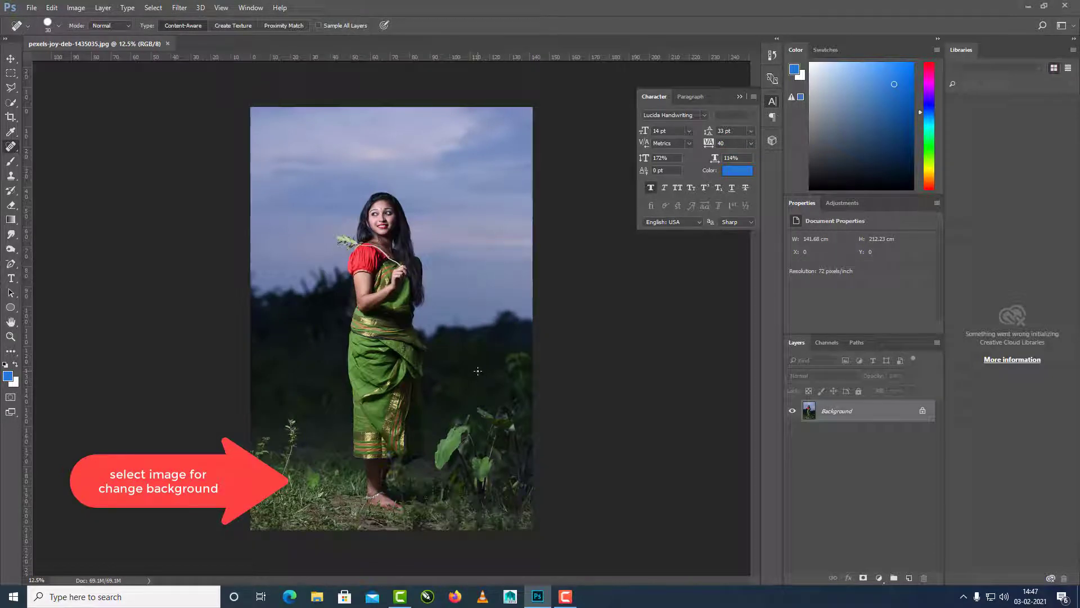
Heal the blurred leaf over the upper orange stripe of the sari hem with the Healing Brush at 30 px
key("ctrl+plus")
key("ctrl+plus")
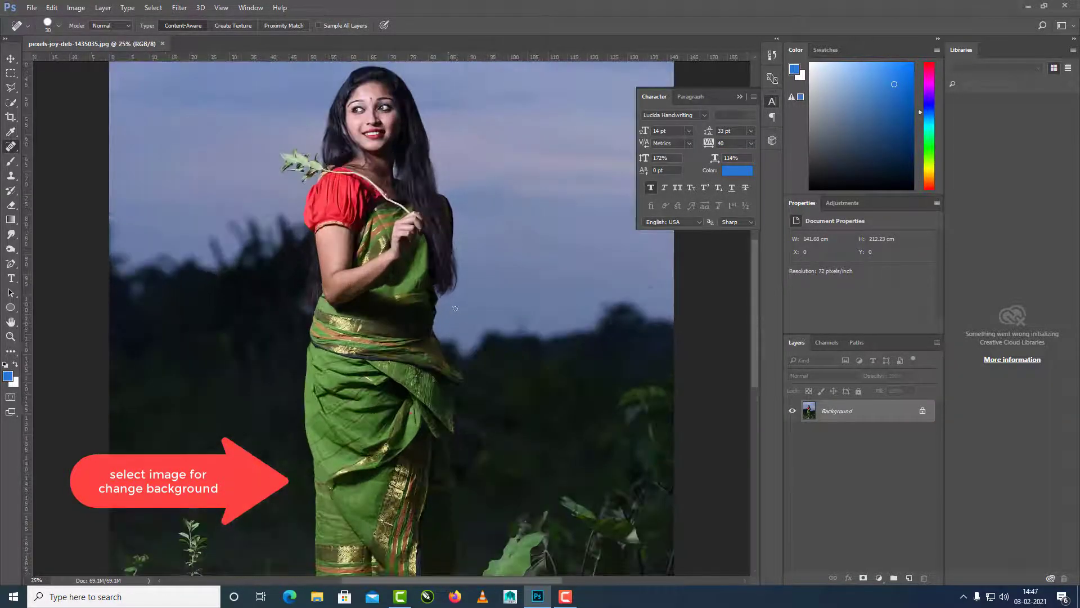
left_click_drag(459, 320, 465, 260)
left_click_drag(446, 358, 490, 354)
left_click_drag(485, 196, 473, 364)
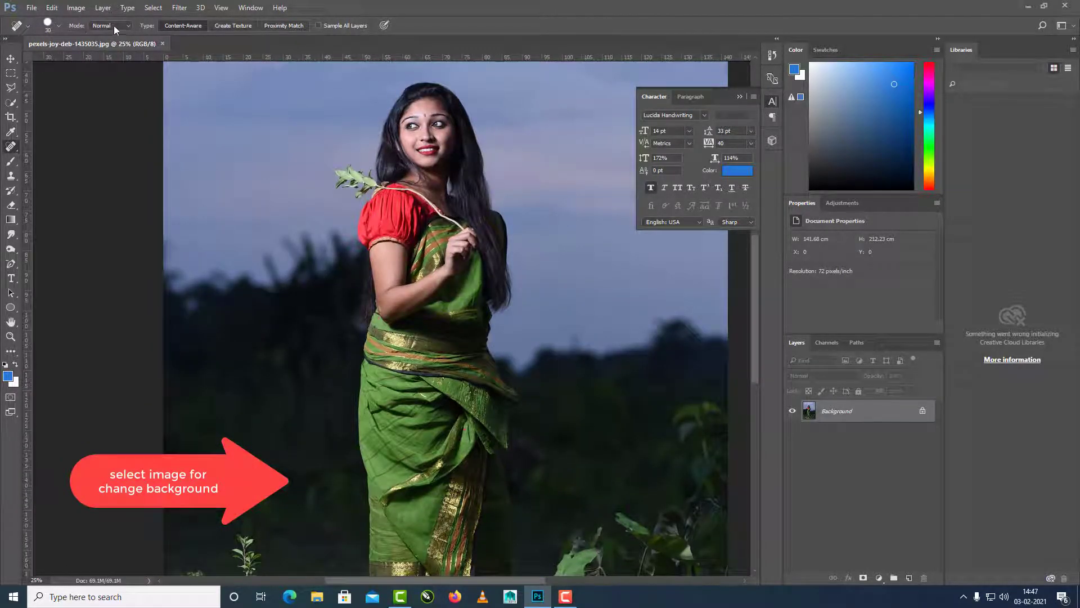
key("shift+j")
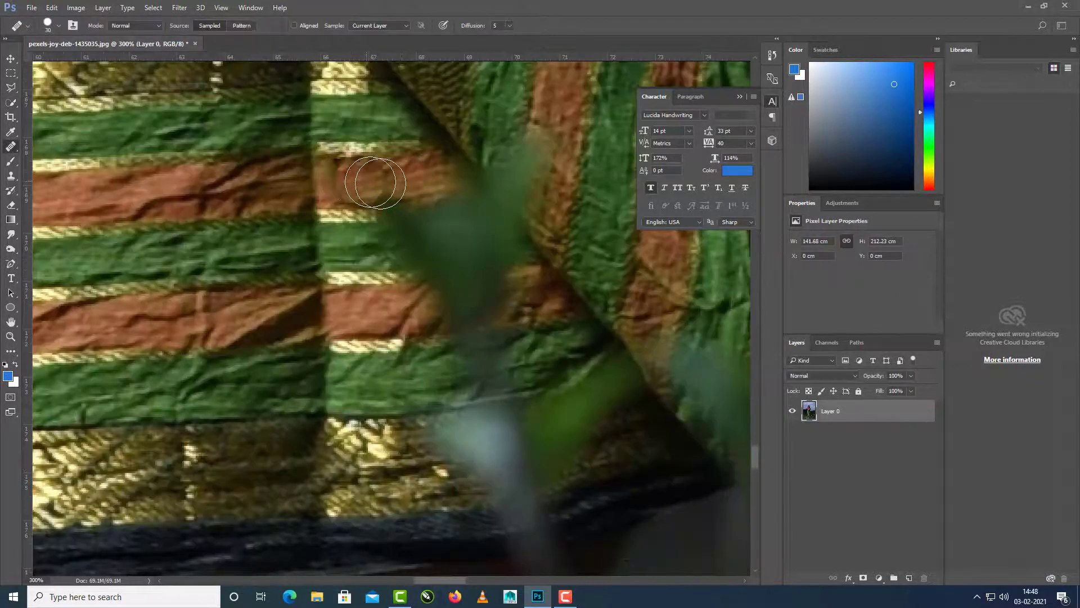
mouse_move(370, 181)
left_mouse_down()
mouse_move(453, 195)
mouse_move(338, 179)
mouse_move(439, 195)
left_mouse_up()
left_click(59, 26)
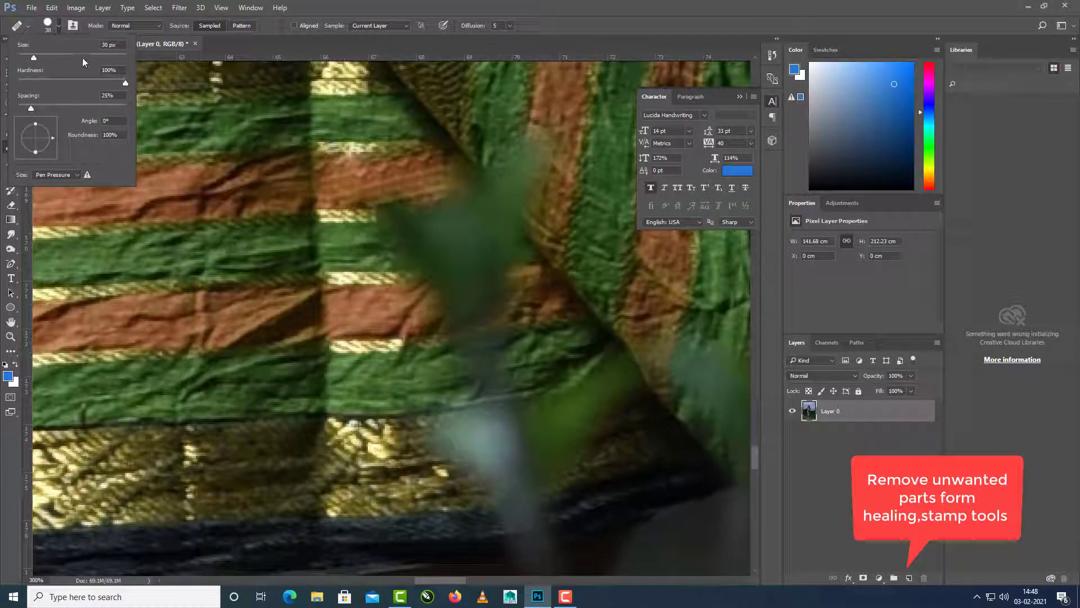
left_click(321, 14)
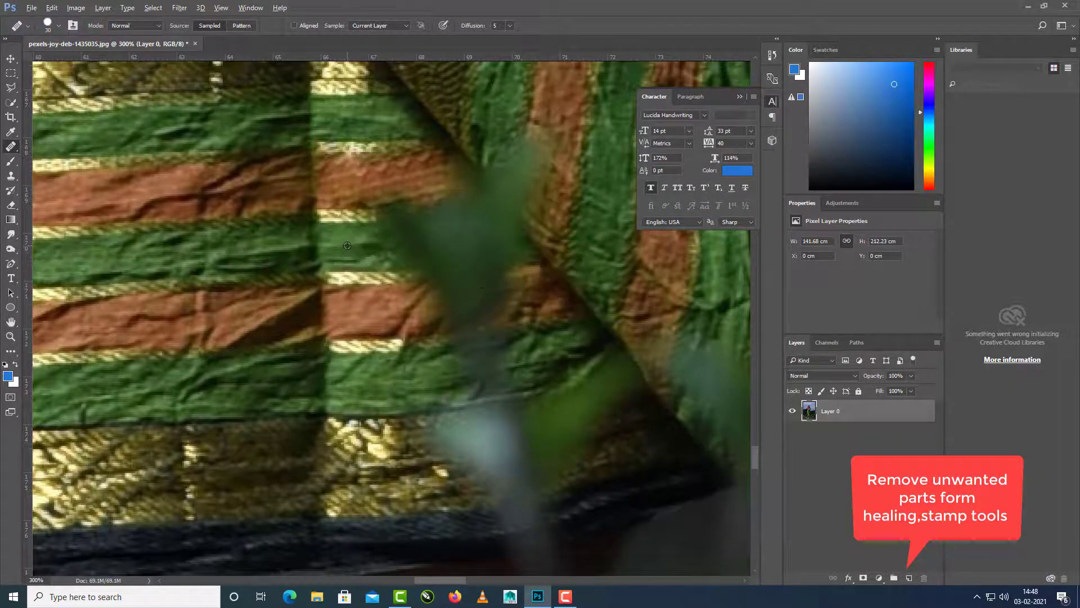
Heal the blurred leaf over the green stripe between the orange hem stripes, reducing the Healing Brush to 20 px
mouse_move(396, 246)
left_mouse_down()
mouse_move(466, 244)
mouse_move(480, 256)
left_mouse_up()
mouse_move(369, 243)
left_mouse_down()
mouse_move(403, 255)
mouse_move(491, 241)
mouse_move(389, 244)
left_mouse_up()
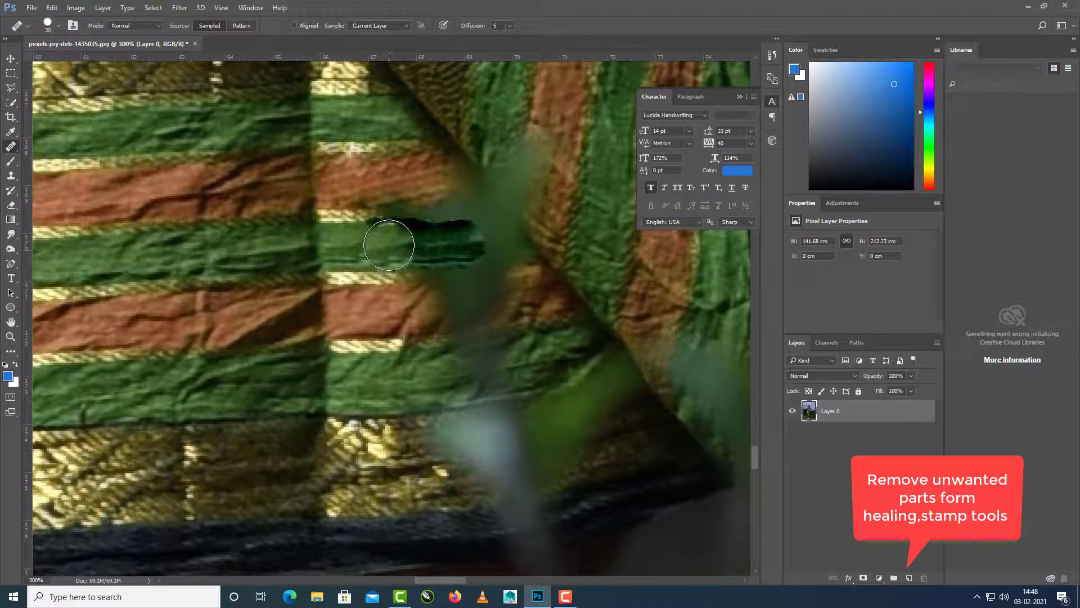
key("bracketleft")
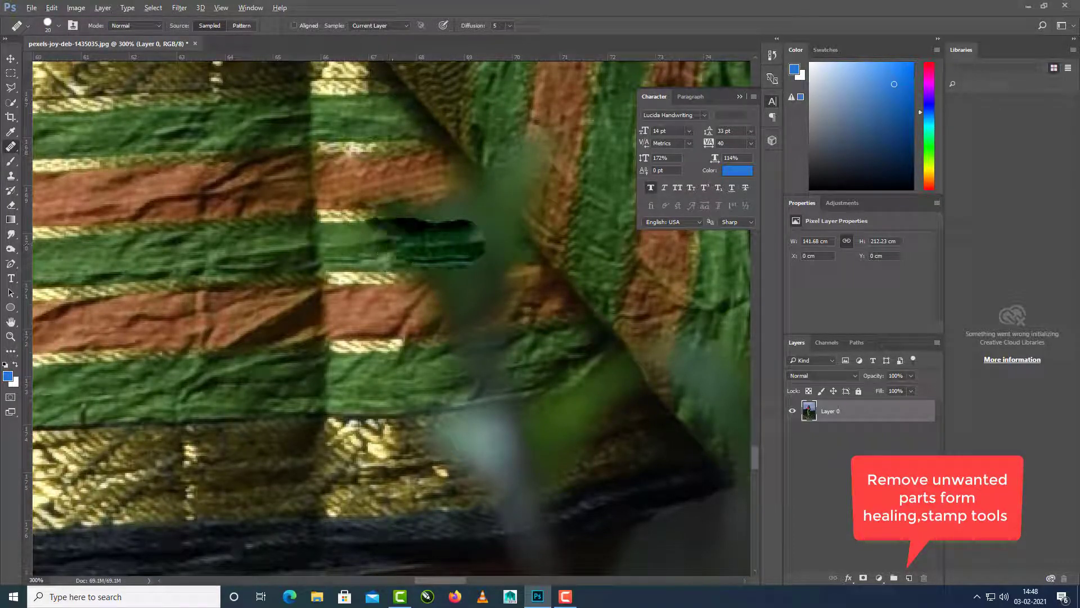
mouse_move(355, 244)
left_mouse_down()
mouse_move(509, 243)
mouse_move(498, 228)
mouse_move(399, 230)
left_mouse_up()
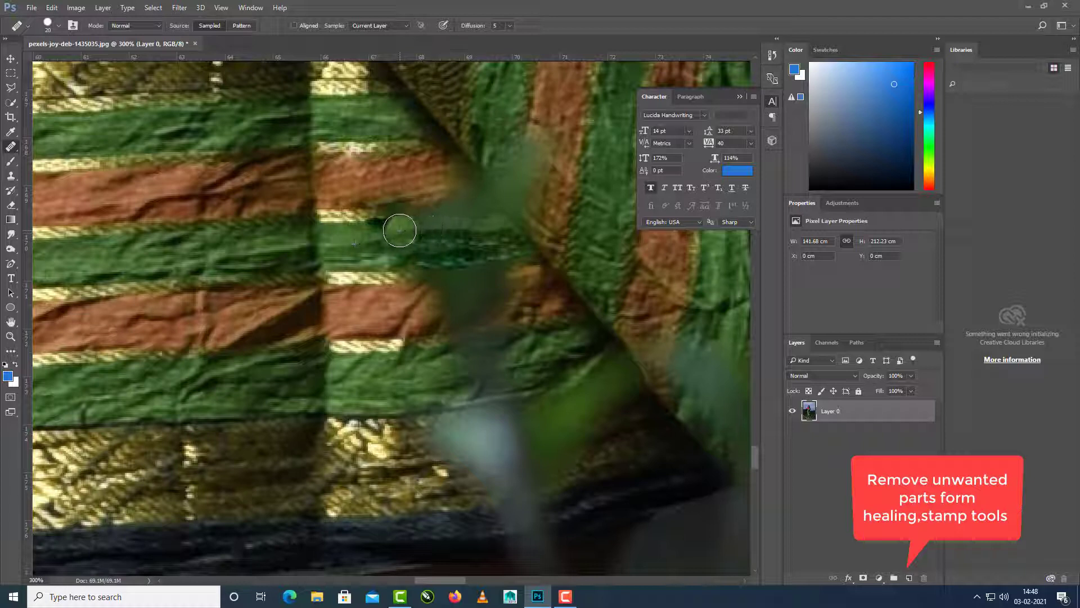
left_click_drag(480, 240, 488, 237)
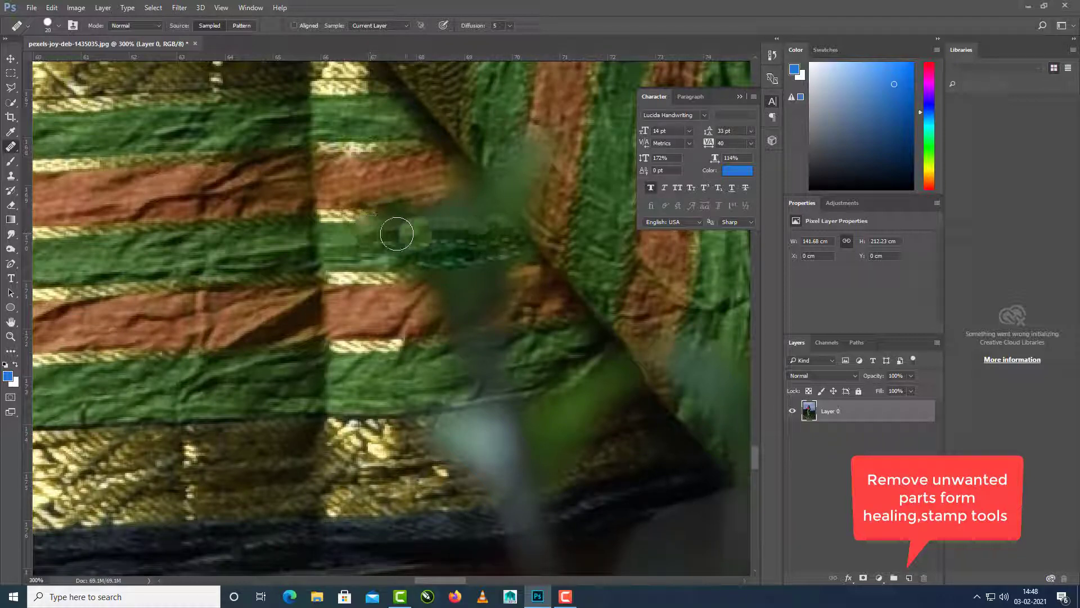
left_click_drag(394, 236, 473, 244)
left_click(473, 269)
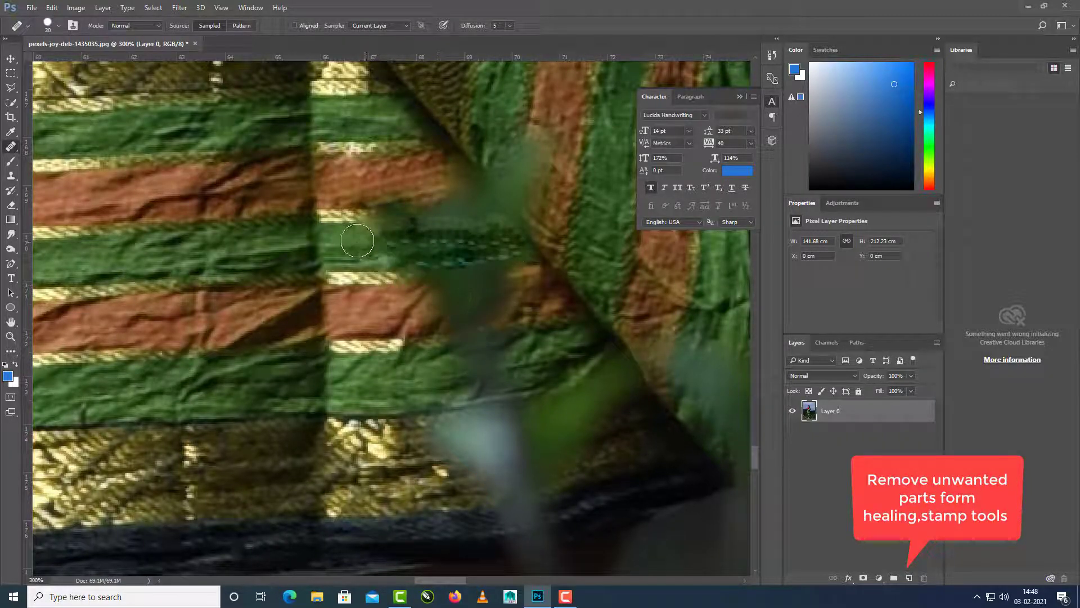
left_click(374, 240)
left_click_drag(399, 236, 424, 239)
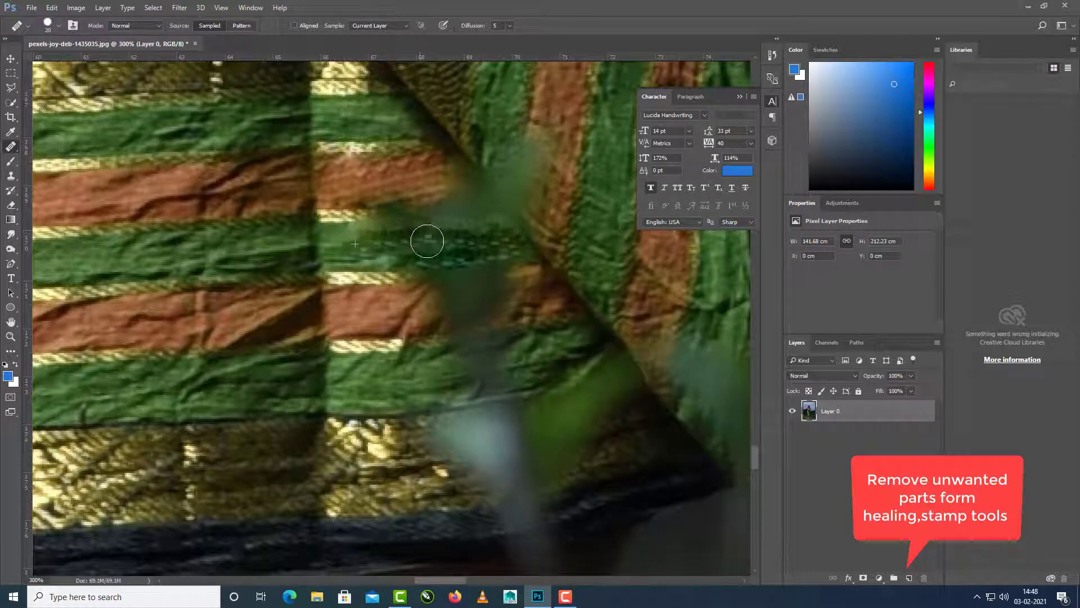
left_click(415, 254)
Heal the leaf stem across the lower orange stripe and the green stripe beneath it
scroll(514, 295, "down", 2)
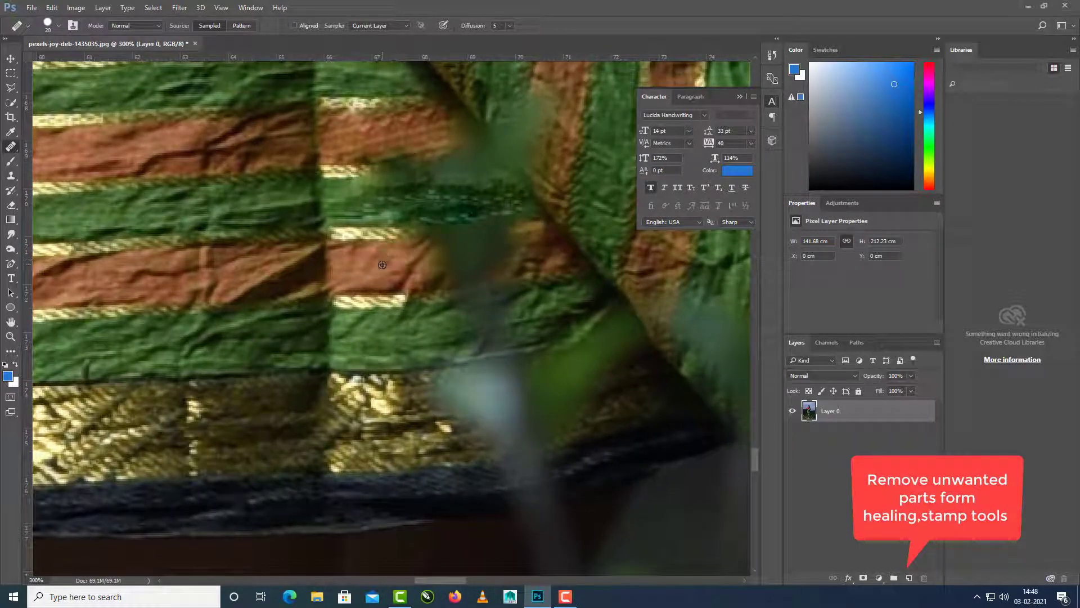
mouse_move(428, 262)
left_mouse_down()
mouse_move(497, 253)
mouse_move(437, 265)
left_mouse_up()
left_click_drag(513, 290, 521, 266)
mouse_move(469, 287)
left_mouse_down()
mouse_move(503, 306)
mouse_move(482, 311)
mouse_move(498, 315)
left_mouse_up()
Enlarge the Healing Brush to 35 px and heal the leaf blur covering the hem's gold border from sampled fabric
scroll(444, 338, "down", 3)
left_click(462, 360, "alt")
key("bracketright")
key("bracketright")
key("bracketright")
left_click(523, 359)
left_click(629, 330, "alt")
left_click_drag(590, 321, 576, 305)
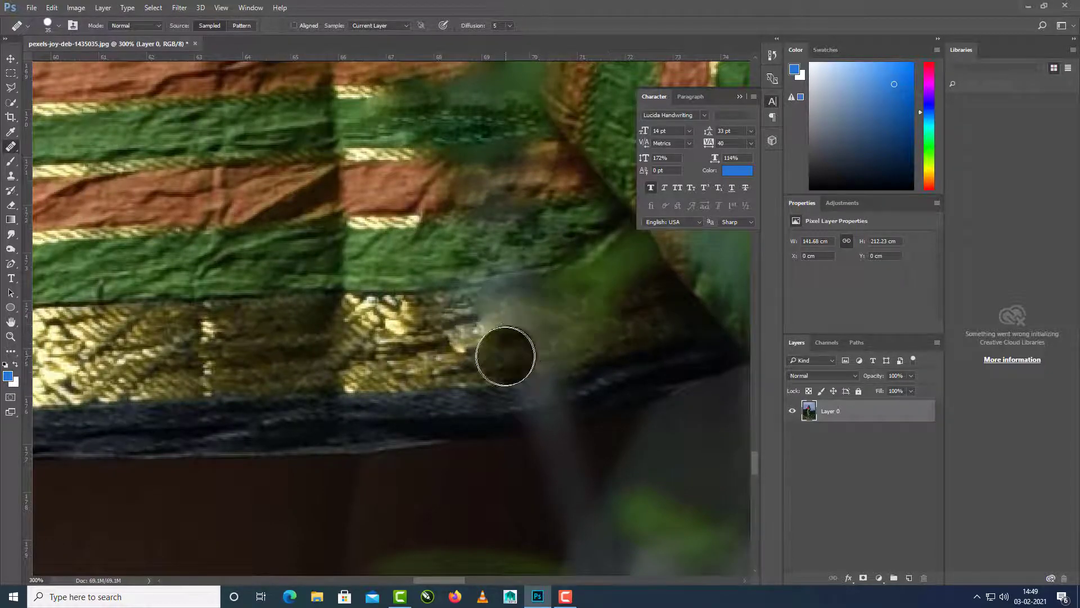
mouse_move(504, 357)
left_mouse_down()
mouse_move(506, 329)
mouse_move(541, 318)
mouse_move(482, 343)
left_mouse_up()
Heal the leaf remnants around the dark edge of the hem and the shadowed leg directly beneath it
key("ctrl+minus")
key("ctrl+plus")
left_click_drag(519, 217, 492, 360)
key("ctrl+minus")
key("ctrl+minus")
key("ctrl+minus")
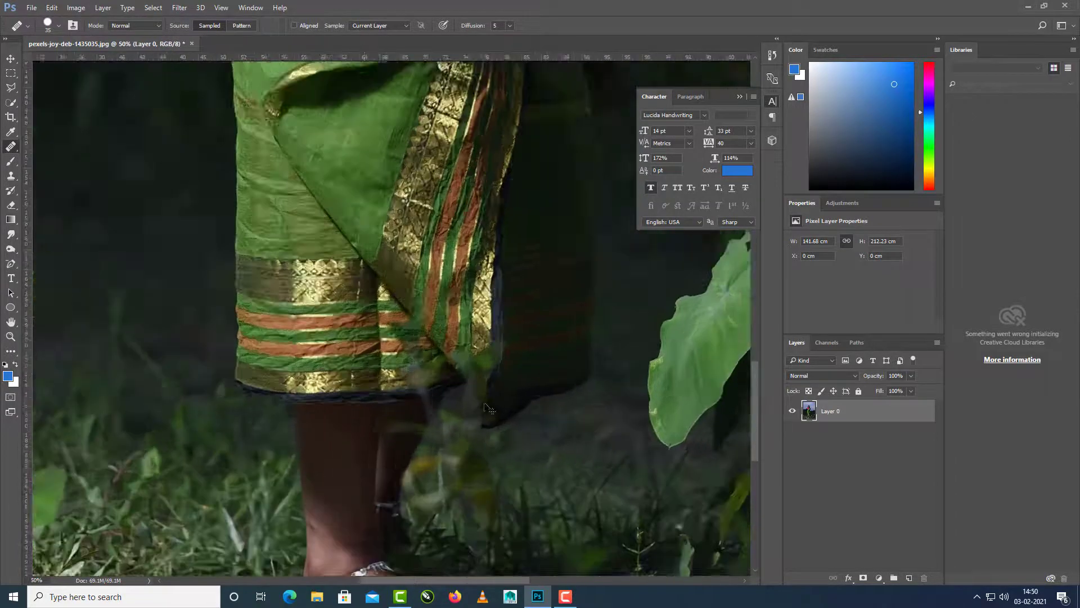
key("ctrl+plus")
key("ctrl+plus")
key("ctrl+plus")
left_click_drag(453, 445, 505, 278)
left_click(489, 346)
mouse_move(554, 328)
left_mouse_down()
mouse_move(539, 321)
mouse_move(467, 348)
left_mouse_up()
left_click(521, 313, "alt")
mouse_move(592, 323)
left_mouse_down()
mouse_move(538, 329)
mouse_move(541, 365)
mouse_move(517, 339)
mouse_move(495, 378)
mouse_move(540, 413)
mouse_move(530, 437)
mouse_move(598, 346)
left_mouse_up()
left_click(466, 482, "alt")
left_click(530, 436, "alt")
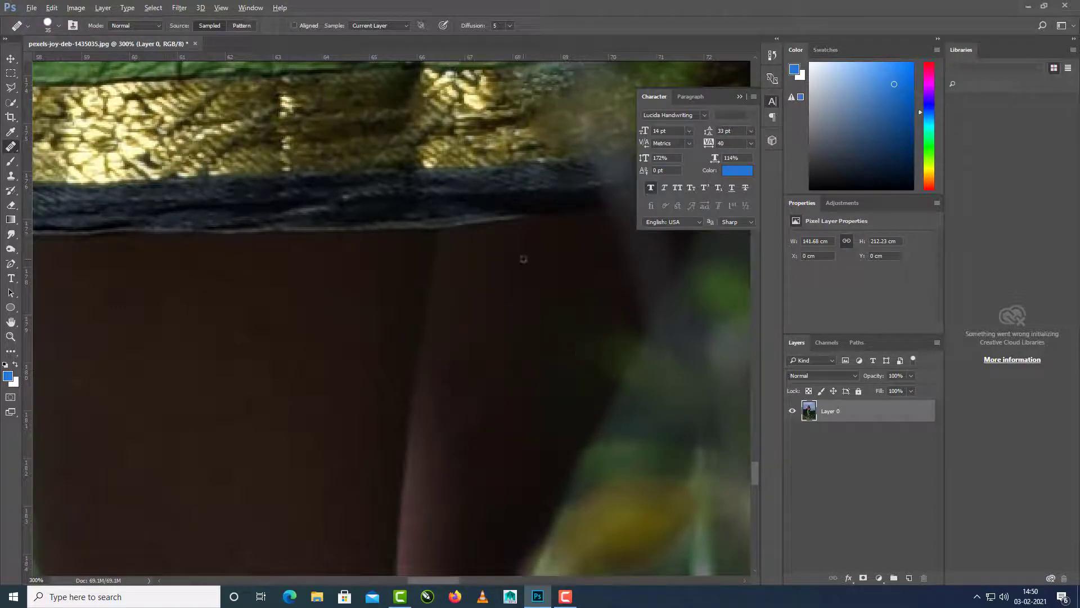
Remove the green leaf blur from the rear leg below the hem using the Healing Brush and Spot Healing Brush
left_click(565, 310, "alt")
left_click_drag(557, 382, 557, 394)
mouse_move(576, 335)
left_mouse_down()
mouse_move(596, 347)
mouse_move(587, 360)
left_mouse_up()
right_click(10, 146)
left_click(62, 148)
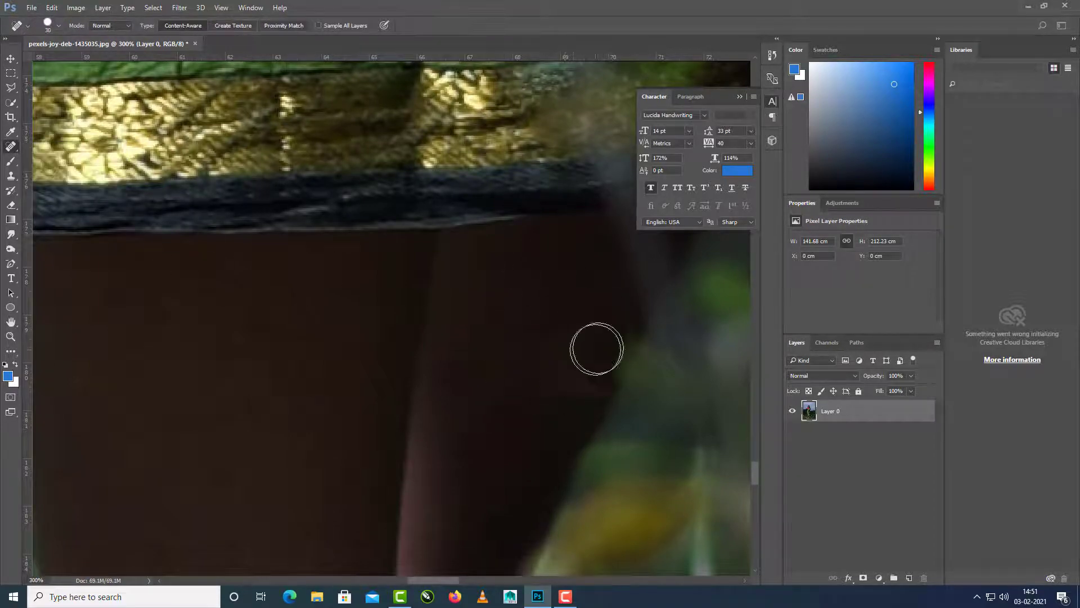
key("ctrl+minus")
key("ctrl+minus")
key("ctrl+plus")
key("ctrl+plus")
Clean the leaf blur off the rear leg above its anklet, alternating the Spot Healing Brush and the sampled Healing Brush
left_click_drag(525, 556, 540, 355)
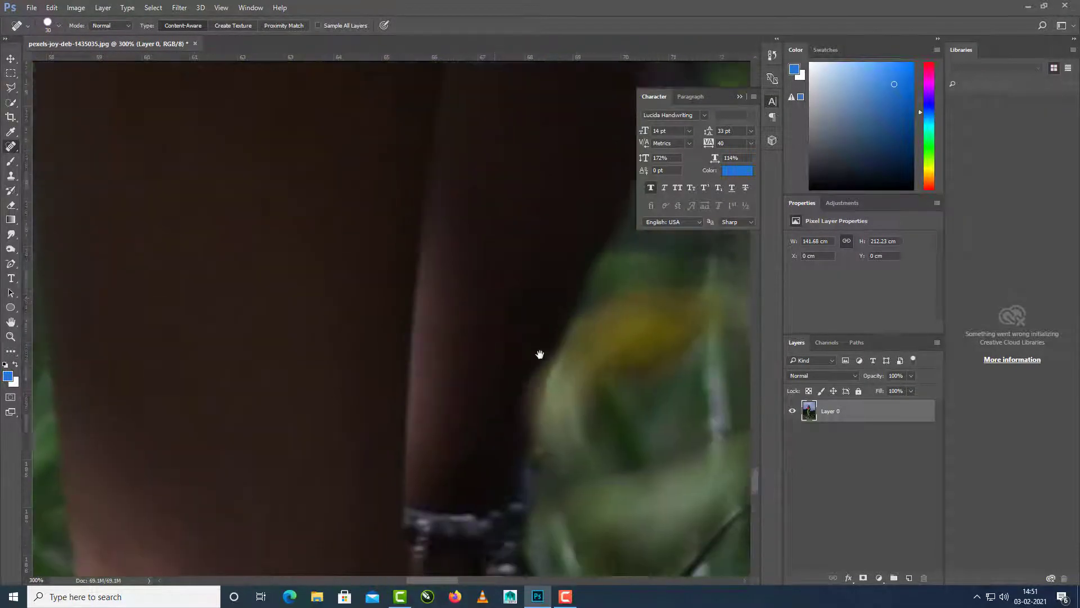
mouse_move(487, 419)
left_mouse_down()
mouse_move(501, 357)
mouse_move(511, 369)
mouse_move(493, 429)
mouse_move(521, 339)
left_mouse_up()
right_click(14, 150)
left_click(49, 159)
left_click(468, 319, "alt")
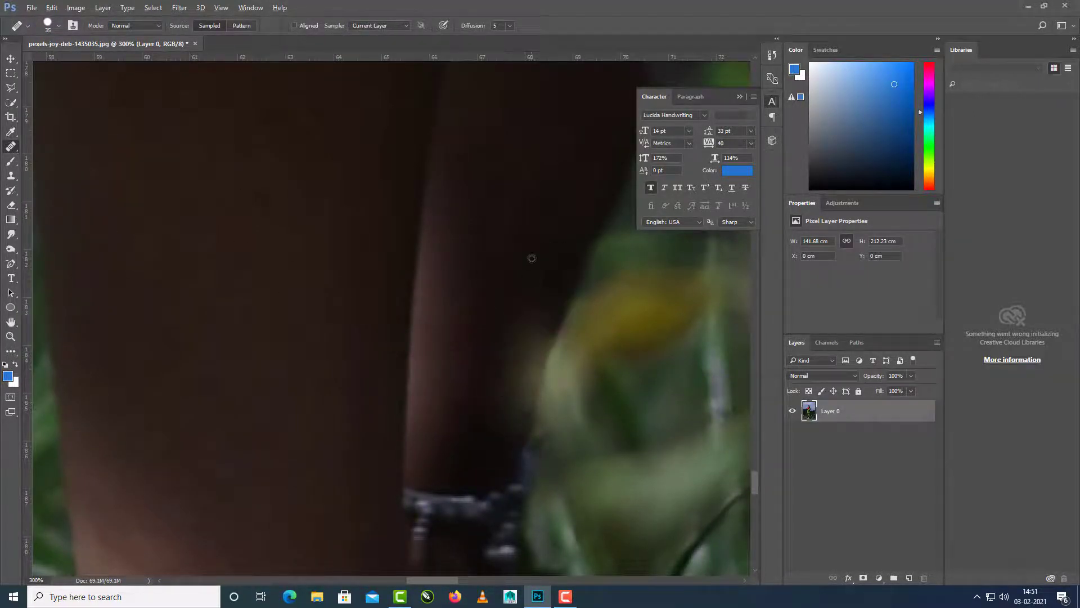
key("shift+j")
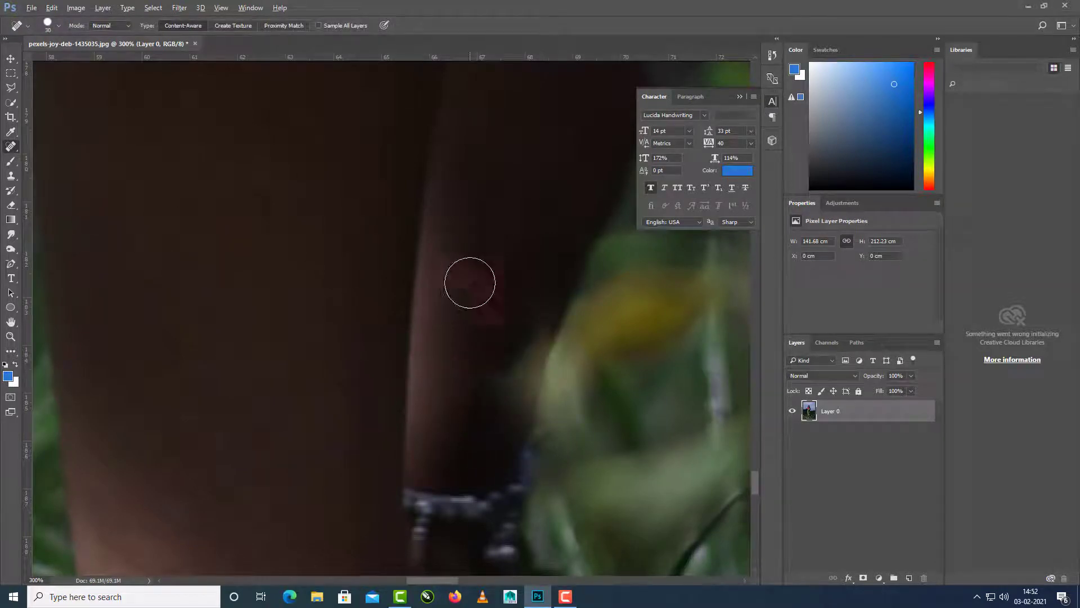
left_click(470, 282, "alt")
left_click(541, 244)
right_click(16, 147)
left_click(49, 158)
mouse_move(504, 369)
left_mouse_down()
mouse_move(508, 316)
mouse_move(493, 287)
left_mouse_up()
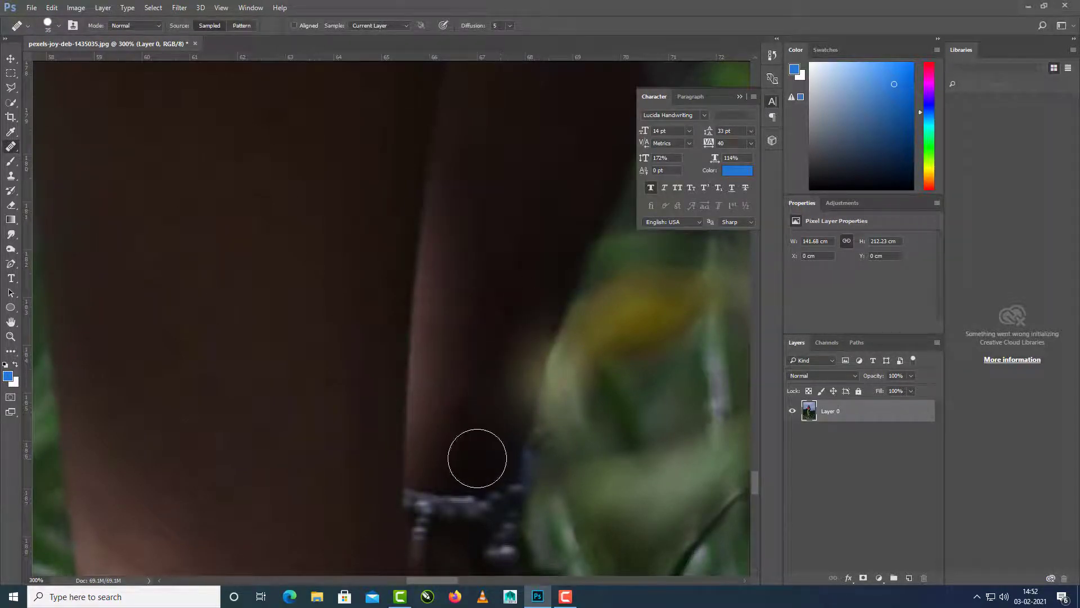
Heal the small plants overlapping the middle of the front foot with the Healing Brush, sampling nearby skin
key("ctrl+1")
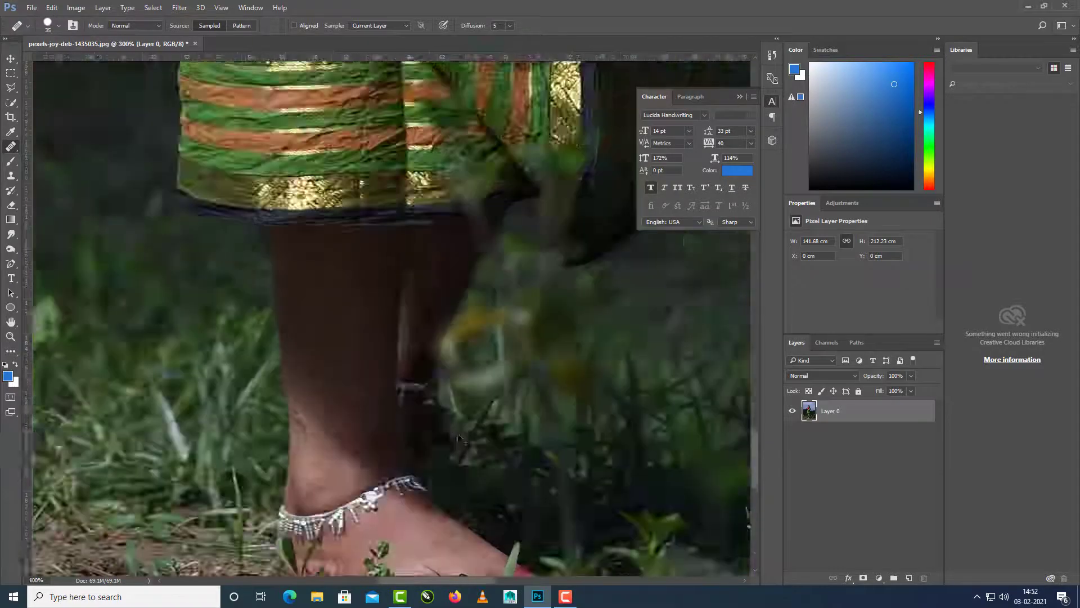
mouse_move(463, 568)
left_mouse_down()
mouse_move(512, 348)
mouse_move(504, 406)
left_mouse_up()
key("ctrl+plus")
key("ctrl+plus")
left_click_drag(567, 379, 533, 342)
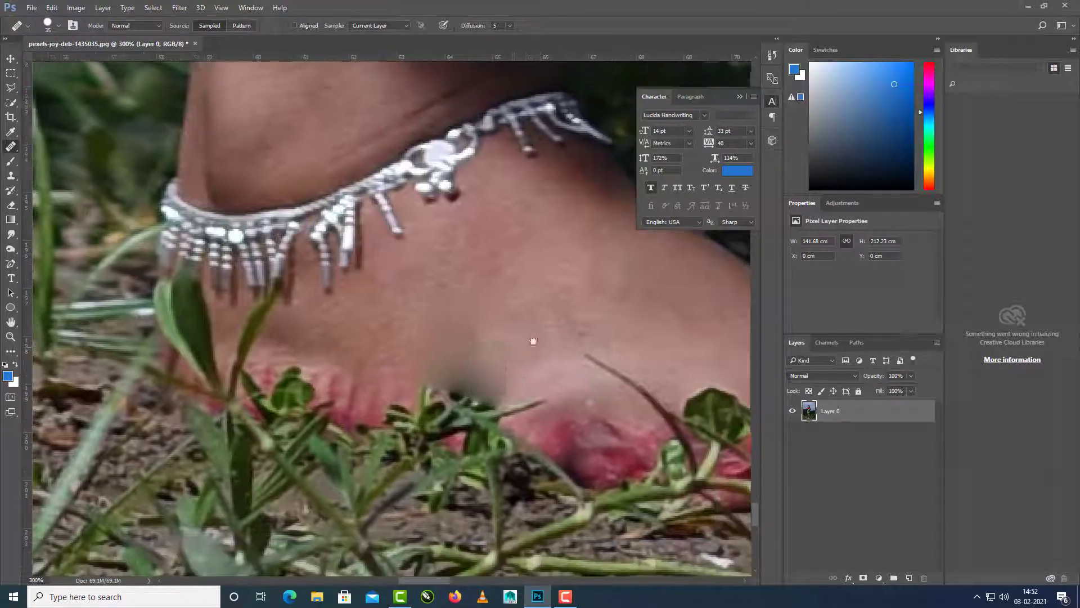
left_click(479, 328, "alt")
mouse_move(491, 378)
left_mouse_down()
mouse_move(437, 374)
mouse_move(463, 398)
mouse_move(510, 400)
left_mouse_up()
left_click_drag(455, 404, 413, 406)
left_click(493, 412)
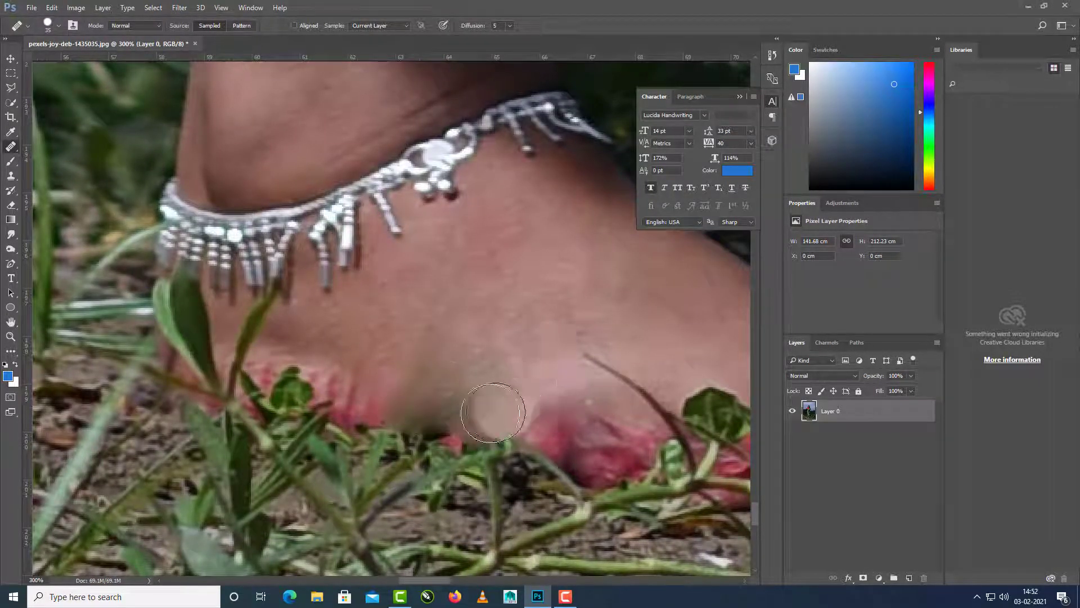
left_click_drag(492, 413, 528, 391)
left_click(377, 332, "alt")
mouse_move(424, 332)
left_mouse_down()
mouse_move(445, 378)
mouse_move(404, 399)
left_mouse_up()
Remove the leaves and stems covering the toes of the front foot with the Healing Brush and Spot Healing Brush
left_click_drag(543, 358, 302, 312)
mouse_move(346, 296)
left_mouse_down()
mouse_move(425, 350)
mouse_move(548, 403)
left_mouse_up()
left_click_drag(471, 333, 482, 305)
right_click(11, 146)
left_click(56, 147)
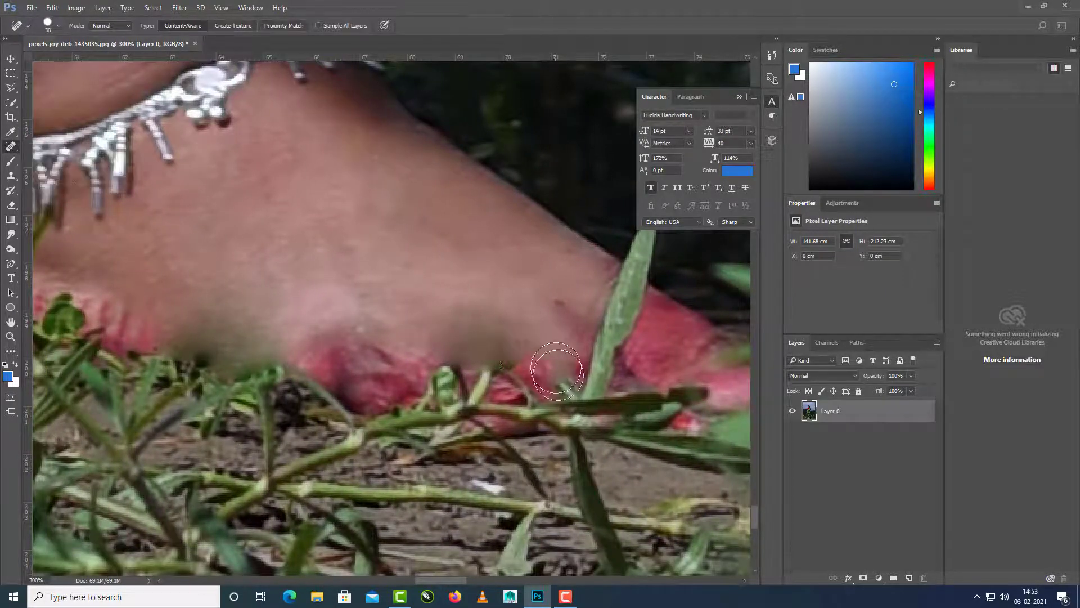
left_click_drag(444, 373, 461, 377)
mouse_move(625, 308)
left_mouse_down()
mouse_move(540, 324)
mouse_move(513, 392)
left_mouse_up()
Remove the leaves covering the heel and lower edge of the front foot with the Spot Healing Brush
left_click_drag(123, 315, 448, 309)
mouse_move(279, 253)
left_mouse_down()
mouse_move(252, 291)
mouse_move(204, 244)
left_mouse_up()
left_click_drag(219, 281, 211, 235)
left_click_drag(338, 326, 278, 317)
left_click_drag(456, 346, 334, 323)
left_click(333, 320)
left_click(342, 331)
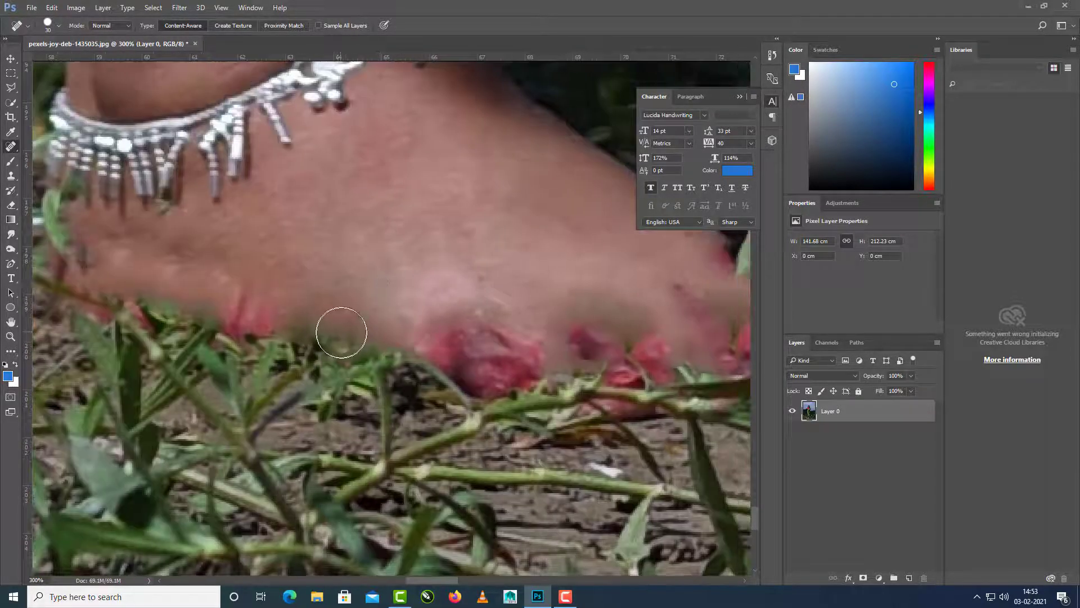
left_click(322, 324)
Examine the retouched foot, legs and the rest of the figure up to the head for remaining unwanted plants
left_click_drag(598, 292, 322, 291)
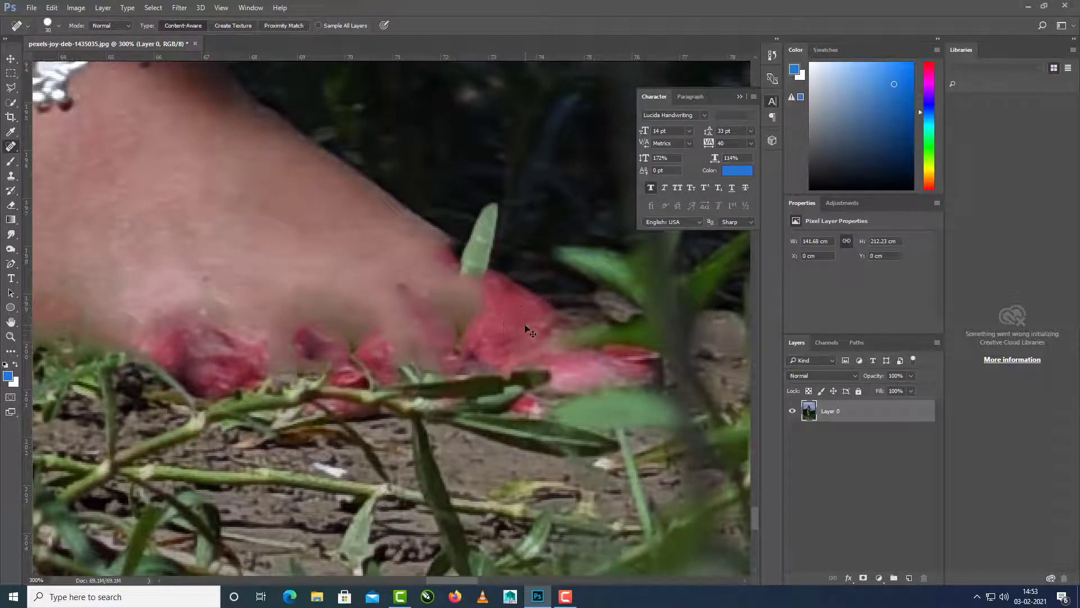
scroll(529, 331, "down", 6)
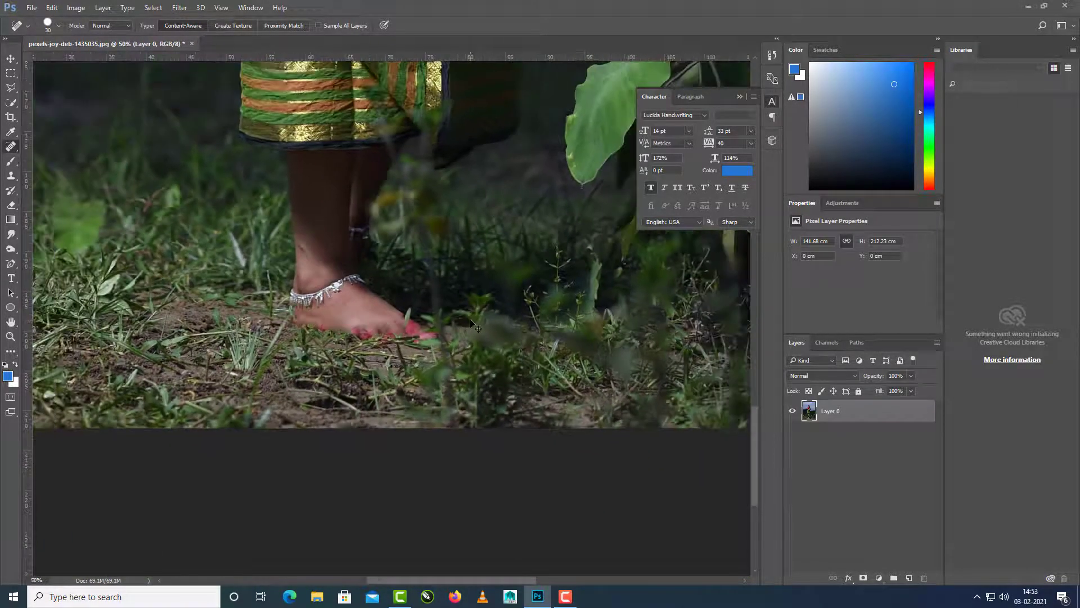
scroll(471, 325, "down", 1)
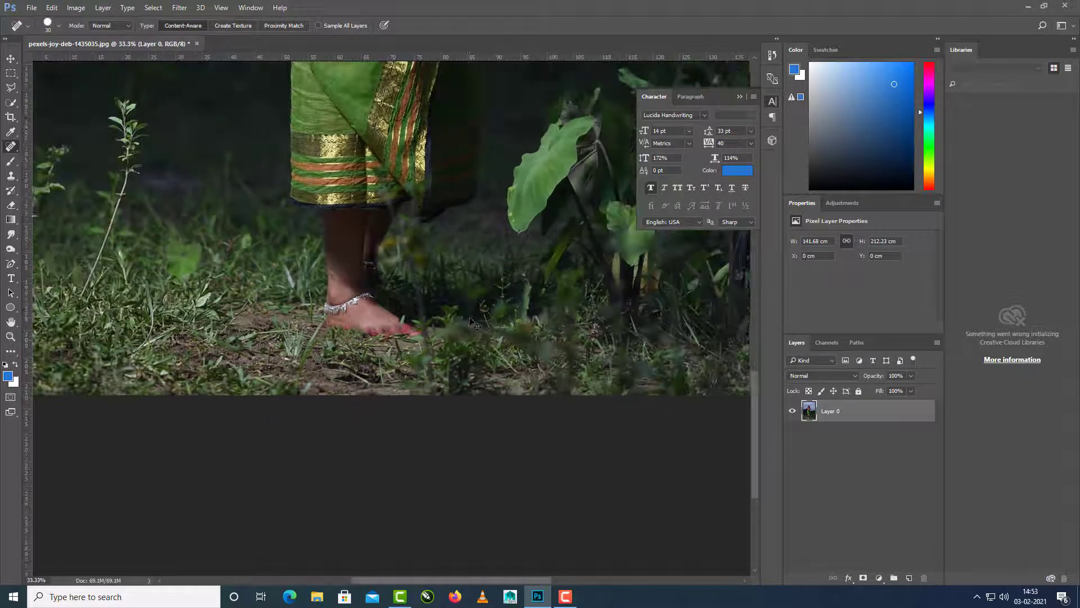
key("ctrl+minus")
key("ctrl+plus")
left_click_drag(452, 273, 463, 418)
left_click_drag(462, 278, 454, 445)
left_click_drag(435, 256, 427, 415)
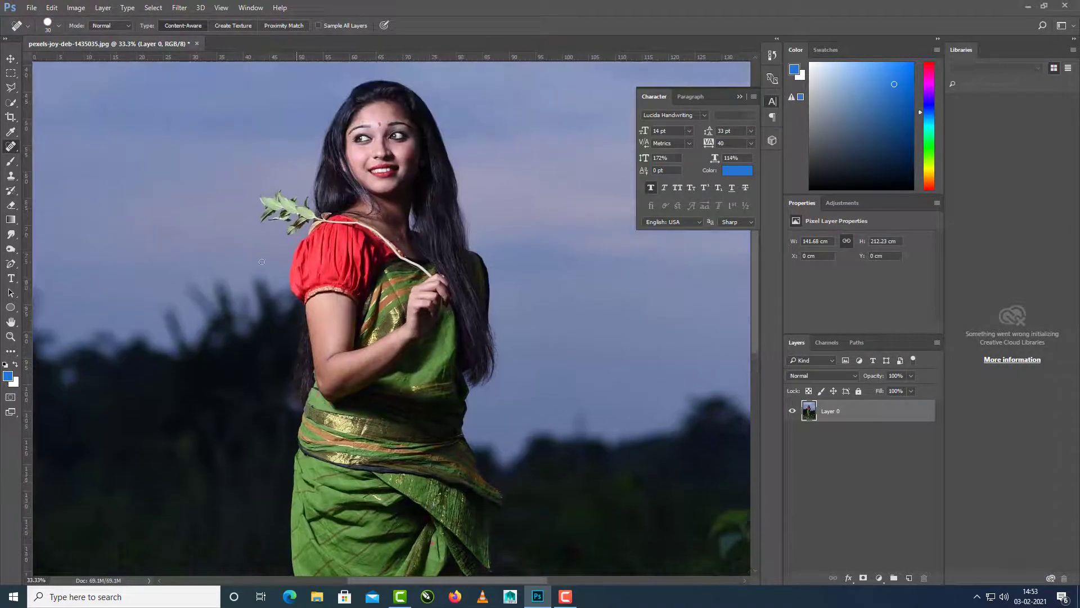
Select the woman's head, hair, red blouse, arm and upper saree with the Quick Selection Tool
left_click(10, 105)
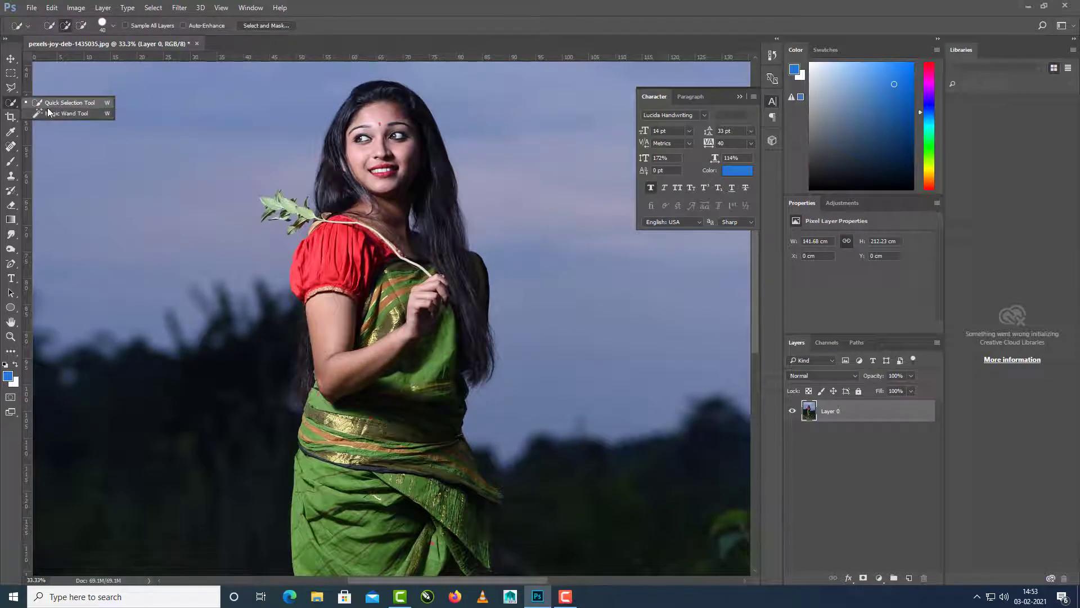
left_click(49, 103)
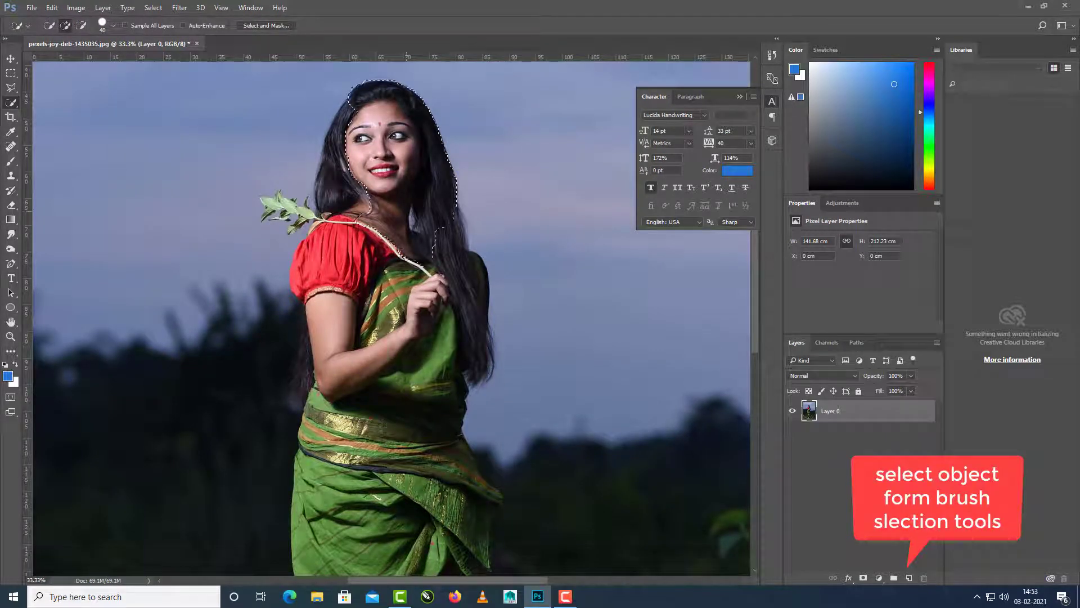
left_click_drag(424, 212, 456, 195)
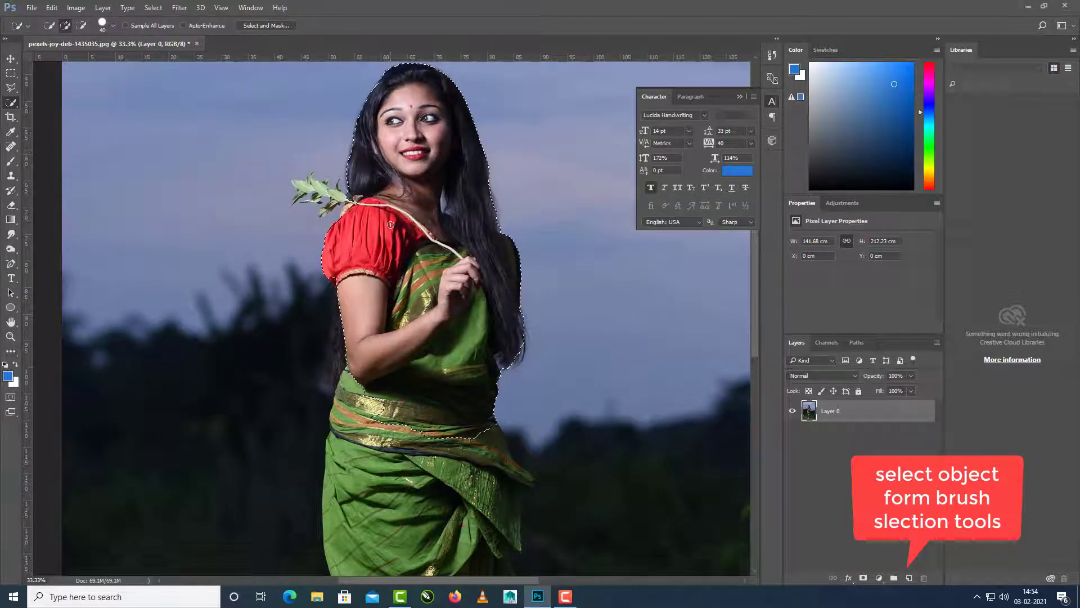
left_click_drag(357, 296, 329, 173)
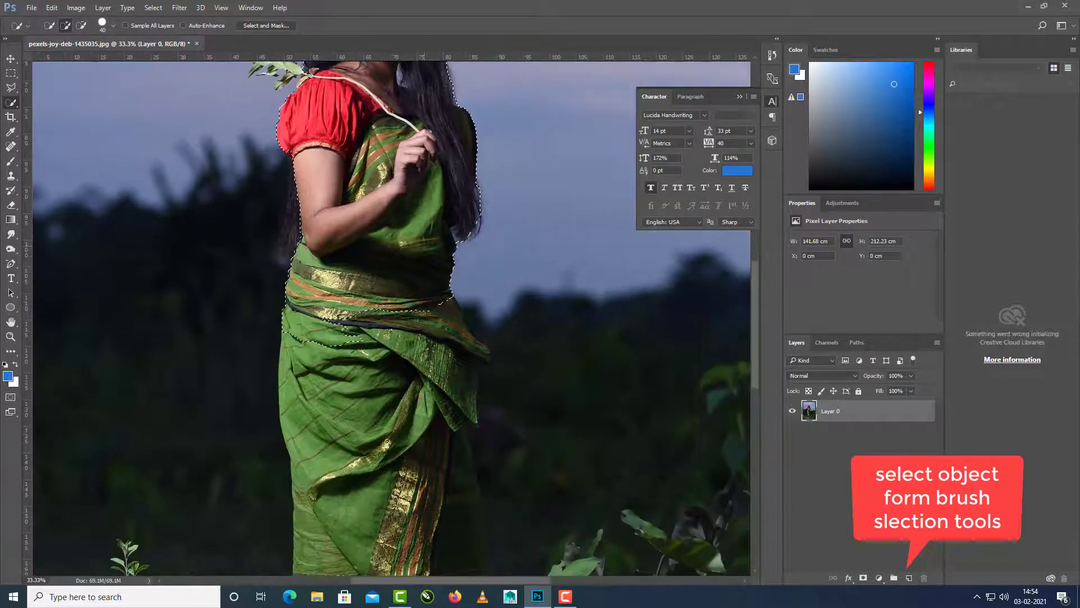
Extend the selection down the saree, including its dark trailing end, and over the legs and front foot
mouse_move(459, 389)
left_mouse_down()
mouse_move(431, 305)
mouse_move(433, 248)
mouse_move(448, 267)
mouse_move(420, 337)
left_mouse_up()
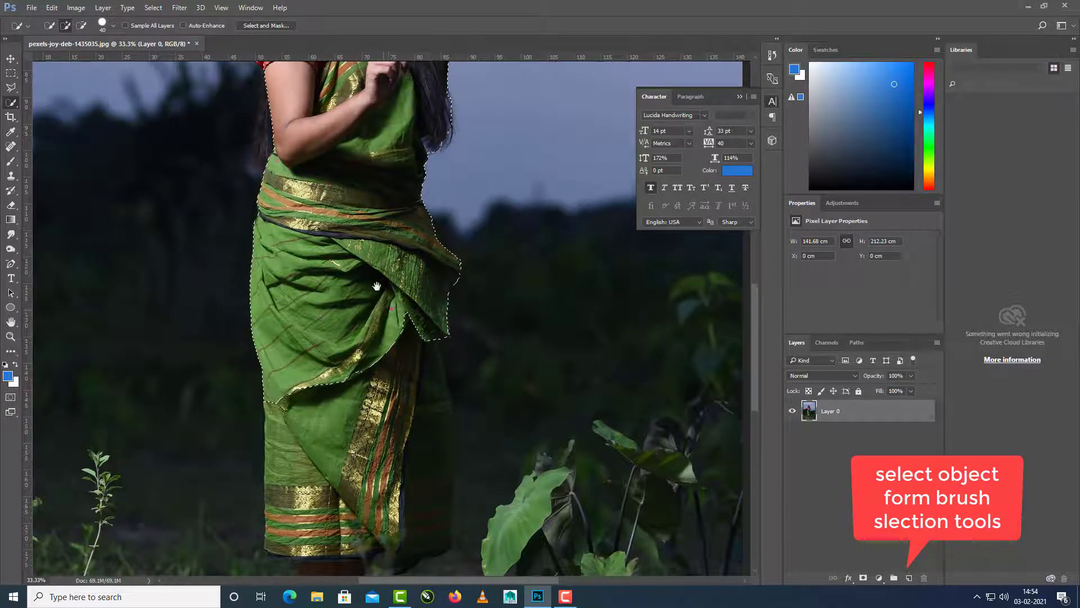
left_click_drag(376, 286, 350, 202)
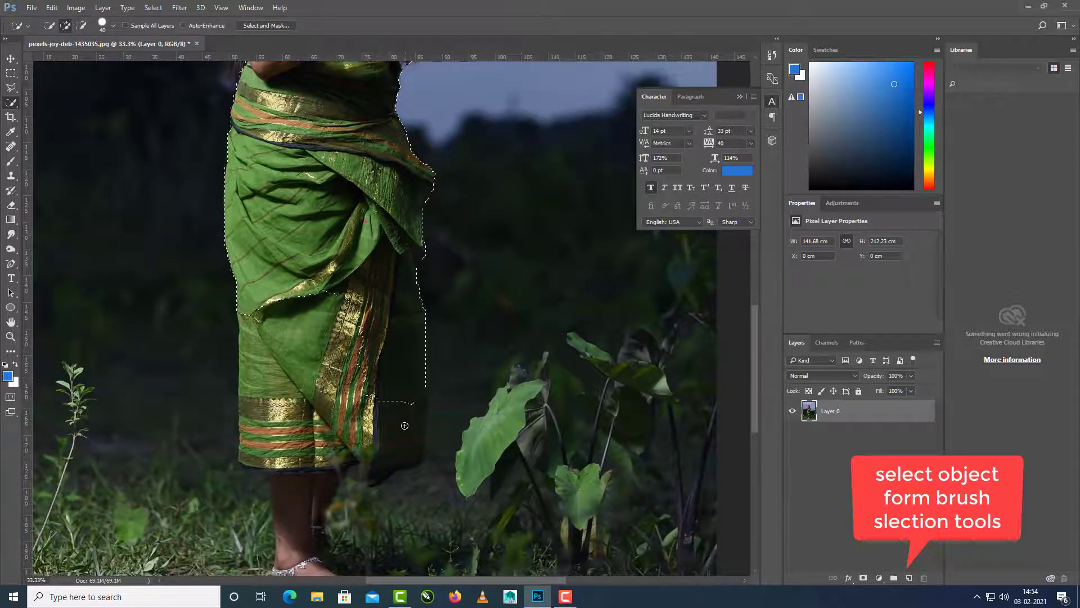
left_click_drag(362, 274, 359, 325)
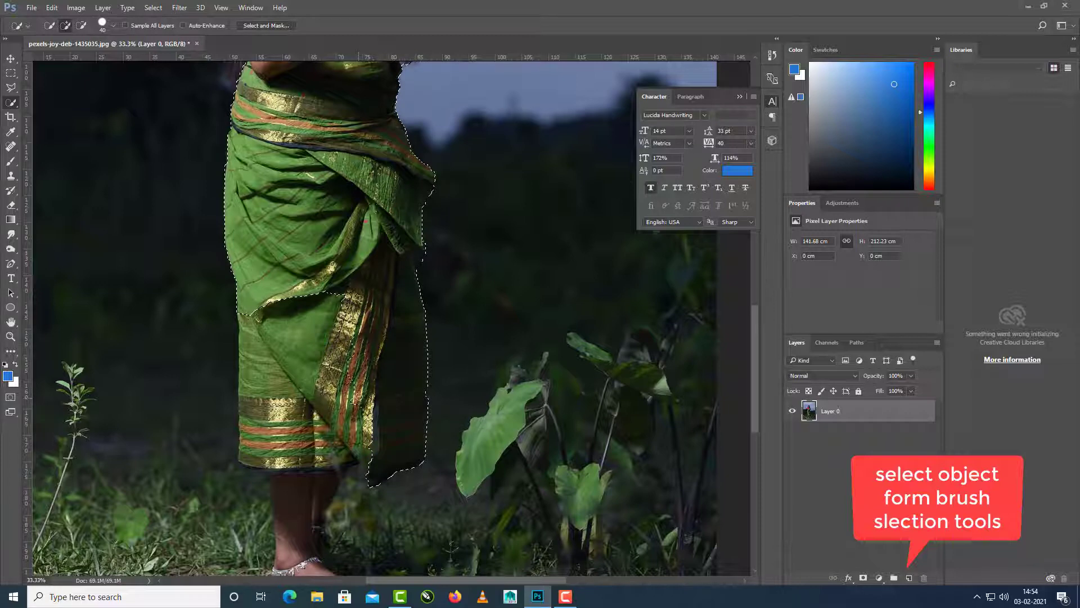
left_click_drag(275, 442, 299, 304)
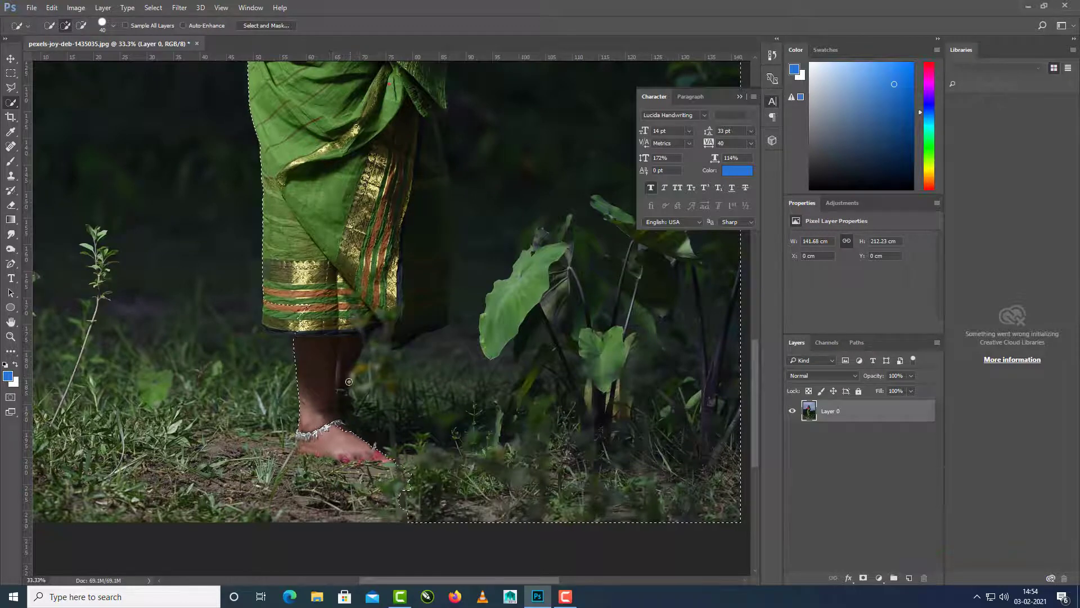
left_click_drag(346, 444, 359, 450)
Subtract the dark background, sky and large-leaved plant beside the saree from the selection
scroll(399, 359, "right", 2)
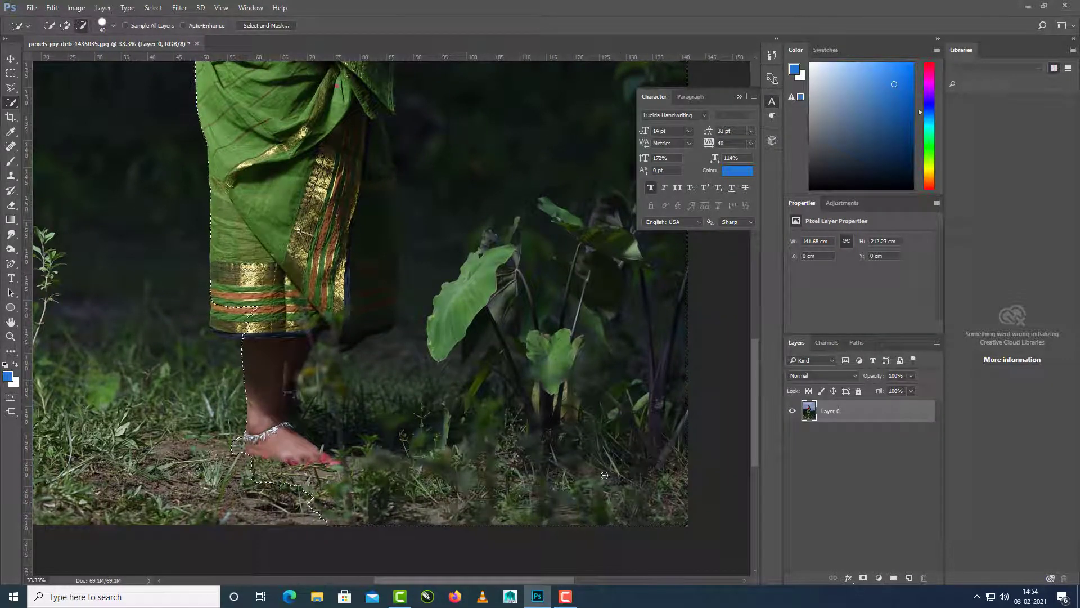
left_click_drag(380, 361, 428, 231)
mouse_move(478, 255)
left_mouse_down()
mouse_move(554, 372)
mouse_move(579, 448)
mouse_move(622, 411)
mouse_move(605, 446)
left_mouse_up()
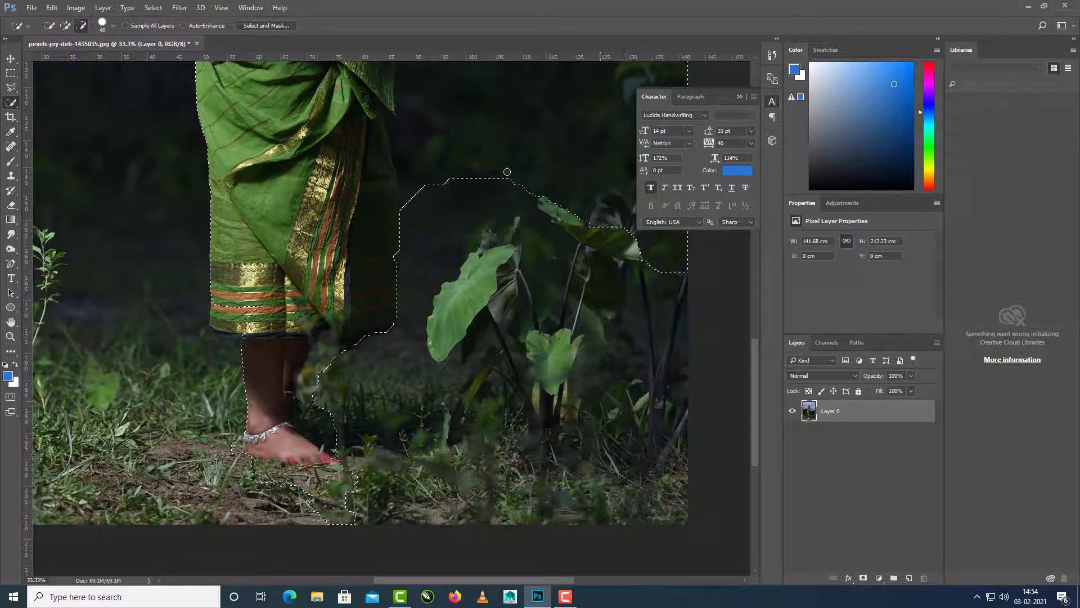
scroll(546, 456, "up", 4)
scroll(545, 457, "right", 2)
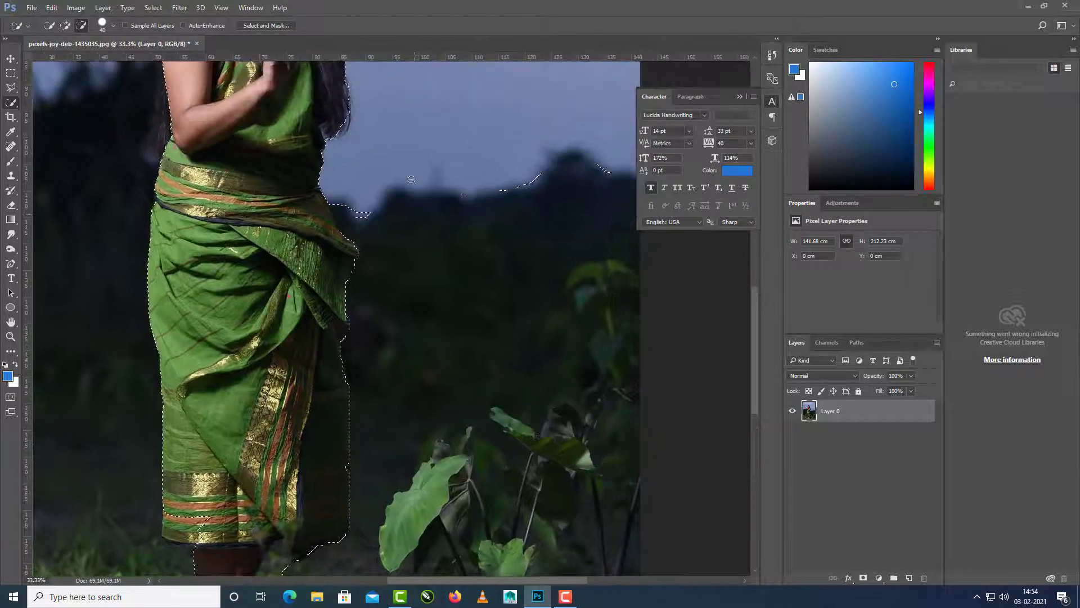
scroll(418, 238, "down", 3)
scroll(418, 238, "left", 2)
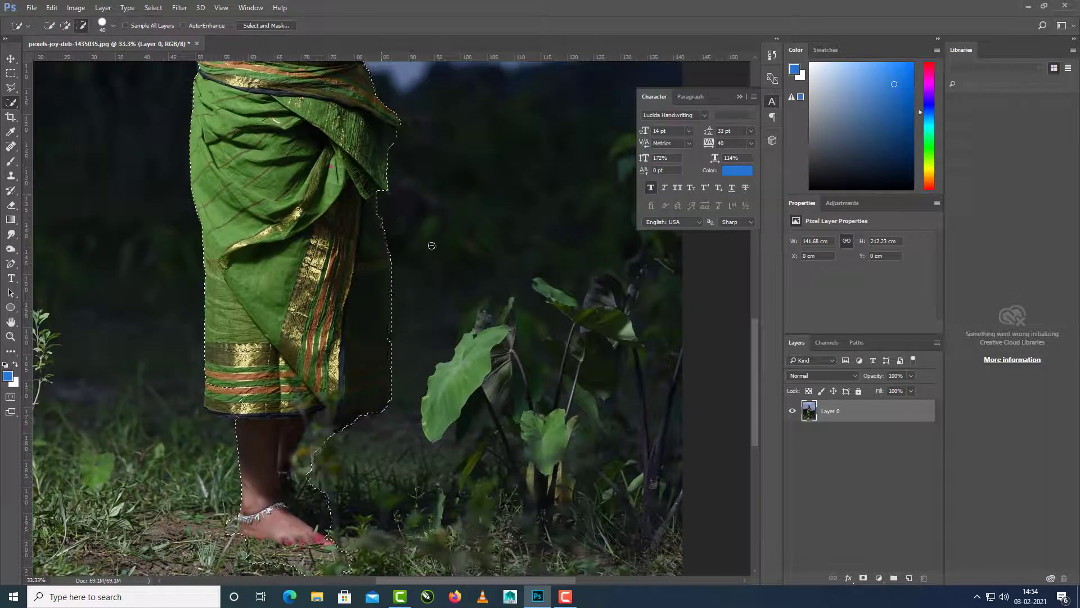
Subtract the plants and ground around the legs and front foot from the selection
scroll(368, 354, "down", 2)
scroll(368, 354, "left", 1)
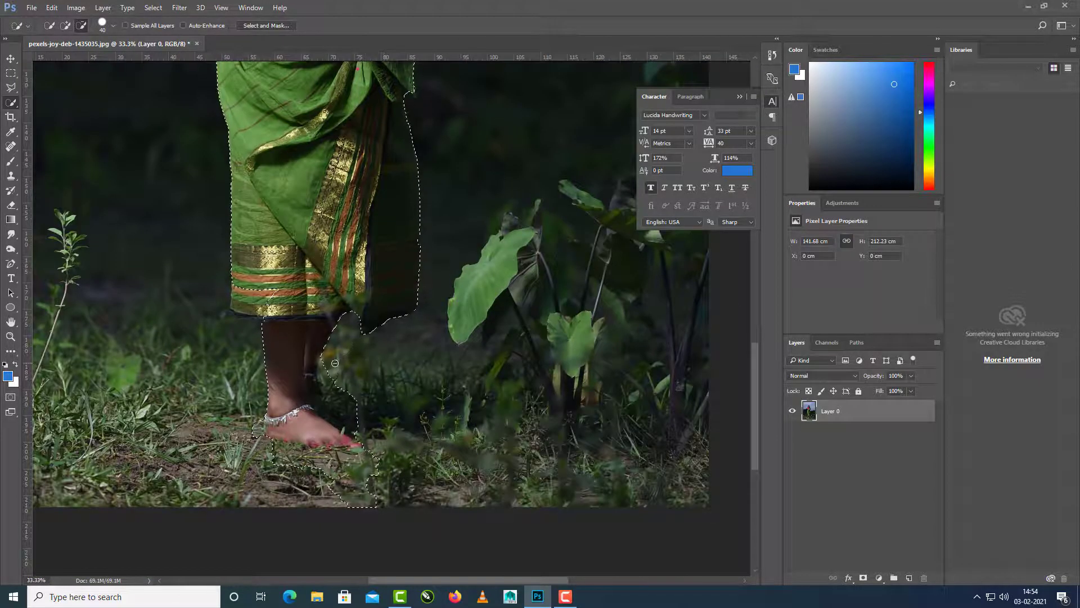
left_click_drag(335, 363, 332, 398)
mouse_move(396, 393)
left_mouse_down()
mouse_move(420, 323)
mouse_move(301, 409)
left_mouse_up()
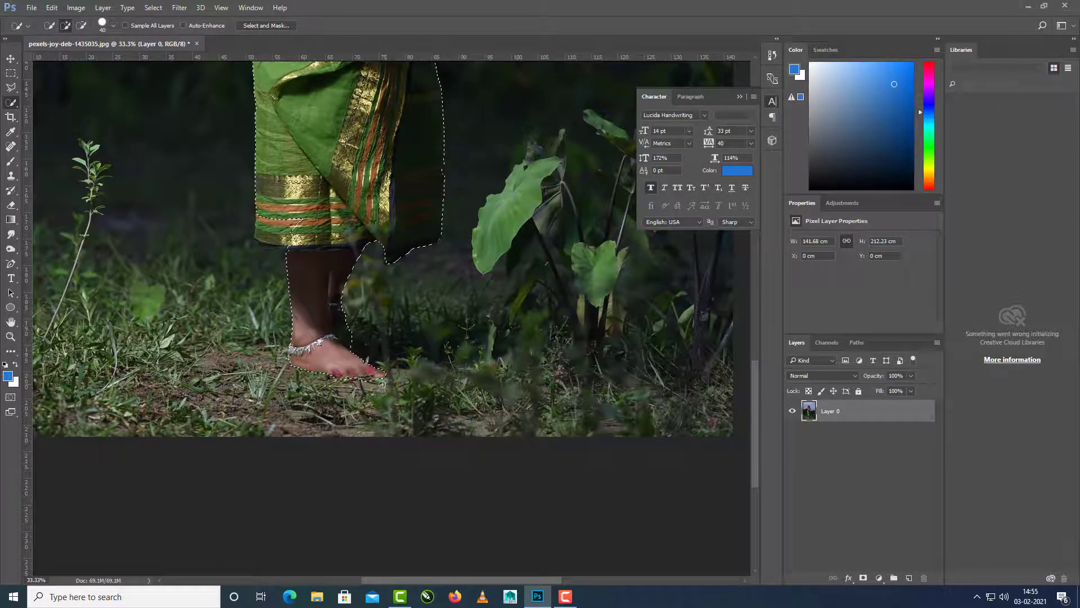
Add the saree's lower hem corner, the long hair behind the arm and the leafy sprig to the selection
left_click_drag(443, 297, 468, 380)
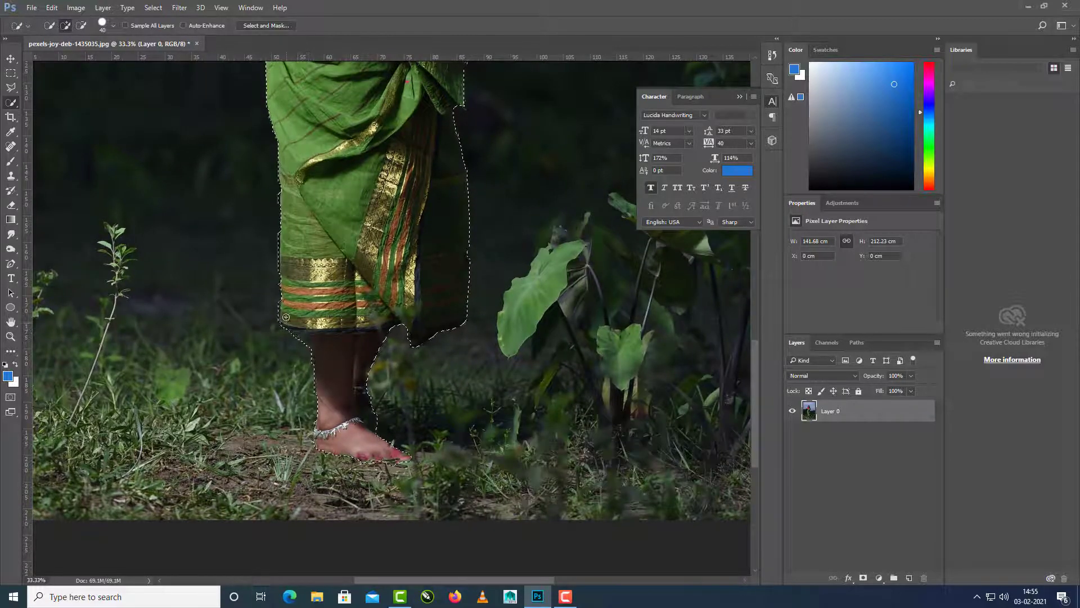
left_click_drag(360, 164, 374, 537)
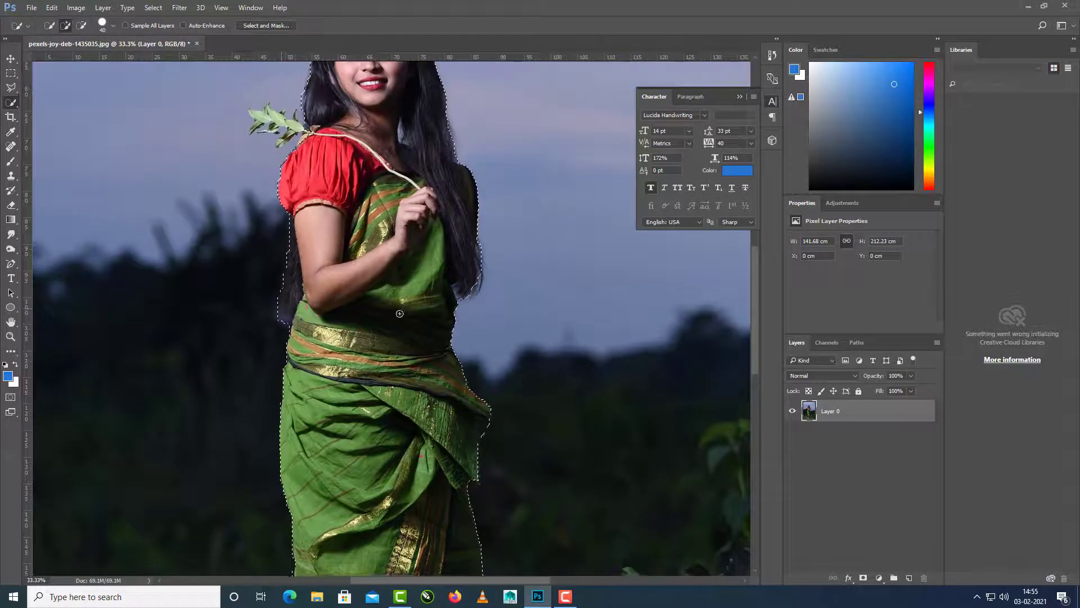
left_click_drag(400, 313, 418, 420)
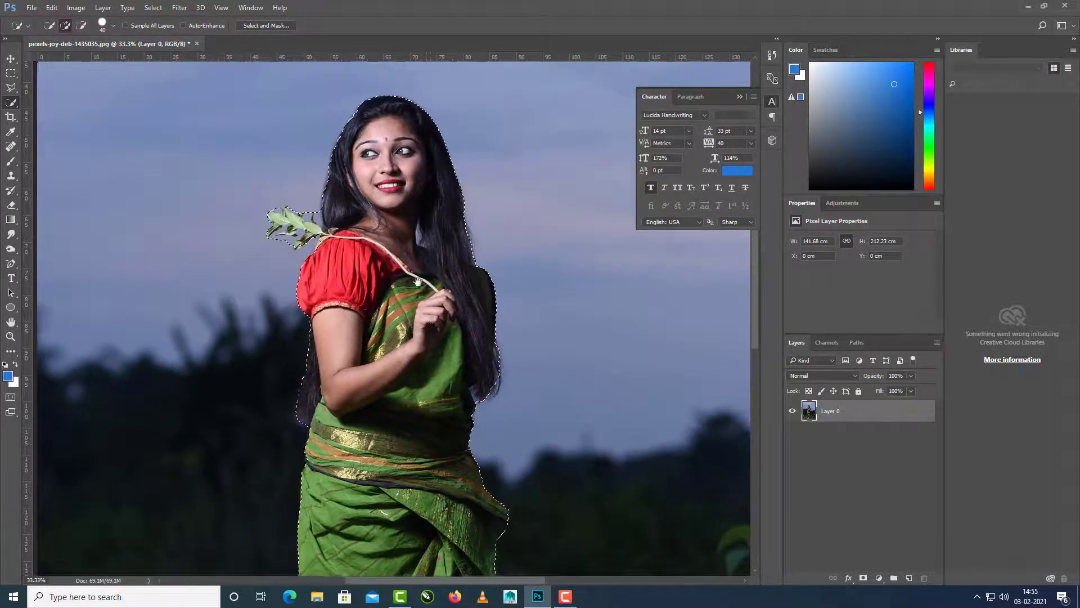
left_click_drag(419, 543, 389, 76)
Refine the selection along the lower legs and rear ankle by subtracting background and adding back missing parts
scroll(332, 379, "up", 2)
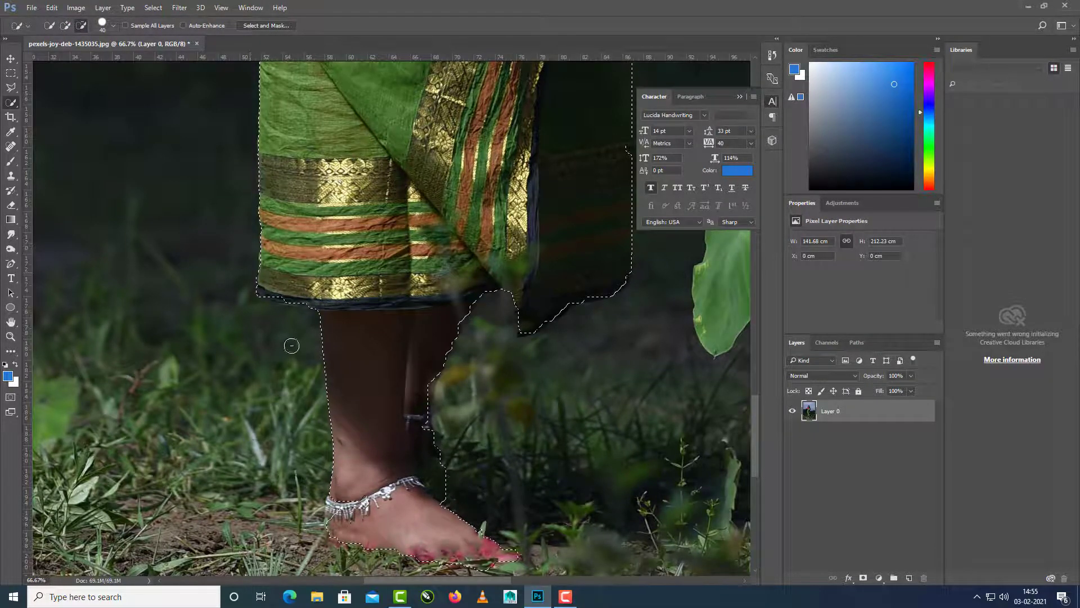
scroll(309, 315, "down", 3)
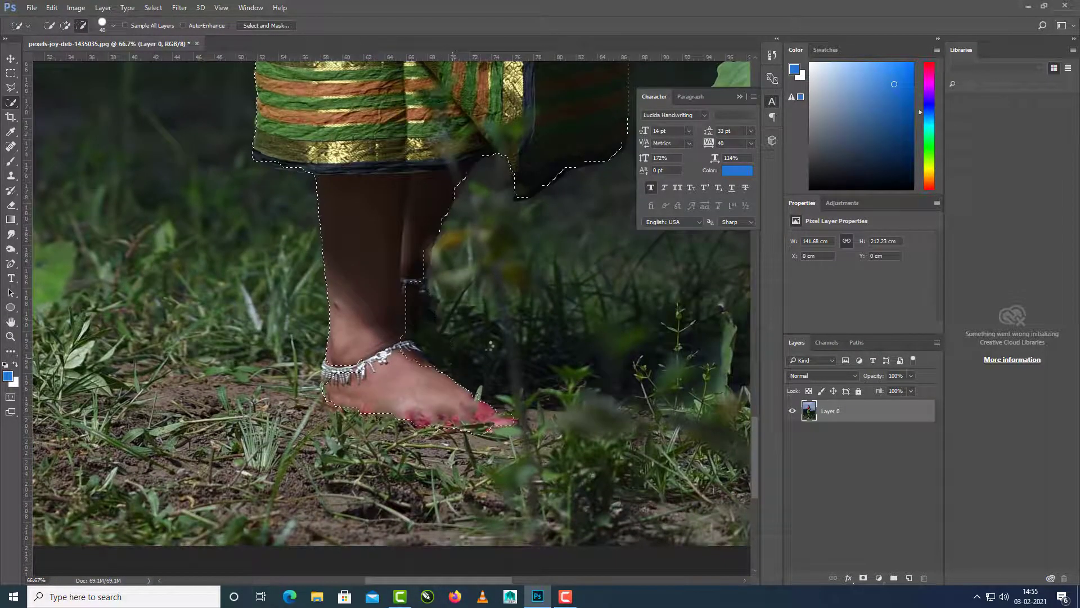
left_click(65, 25)
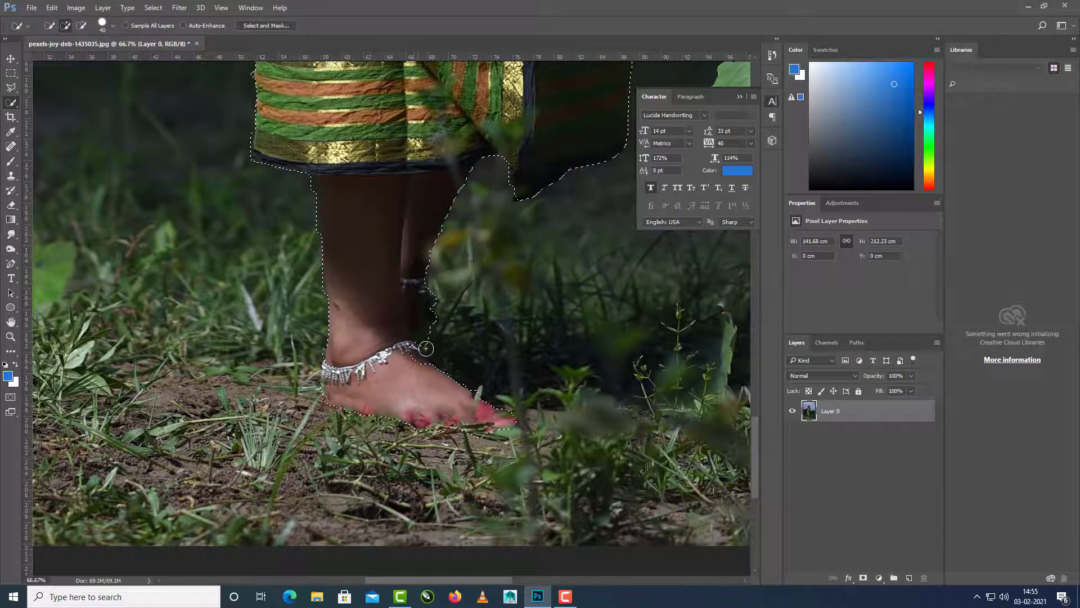
scroll(529, 326, "down", 1)
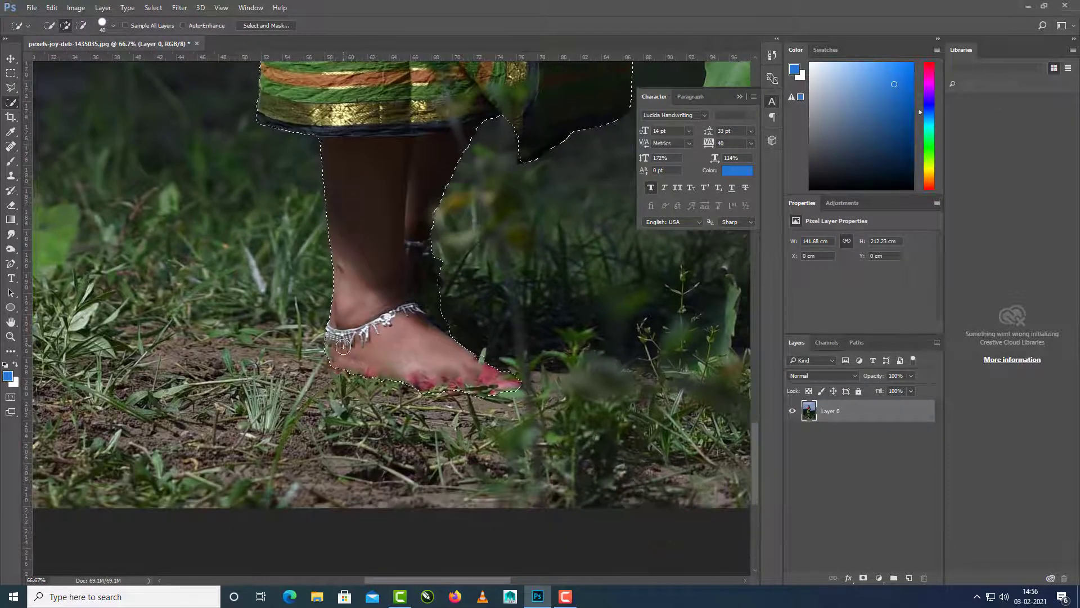
Inspect the selection outline from the saree up to the hair, face and leafy sprig
left_click_drag(549, 257, 526, 490)
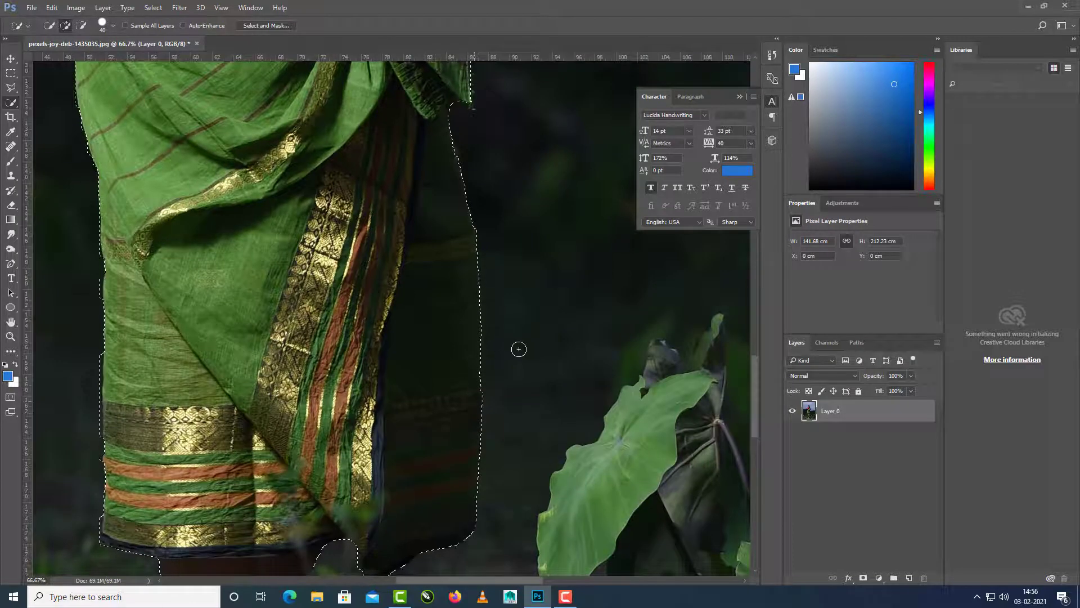
left_click_drag(516, 348, 530, 432)
left_click_drag(543, 268, 540, 330)
left_click_drag(458, 254, 467, 297)
left_click_drag(526, 253, 545, 479)
mouse_move(523, 219)
left_mouse_down()
mouse_move(543, 518)
mouse_move(584, 410)
left_mouse_up()
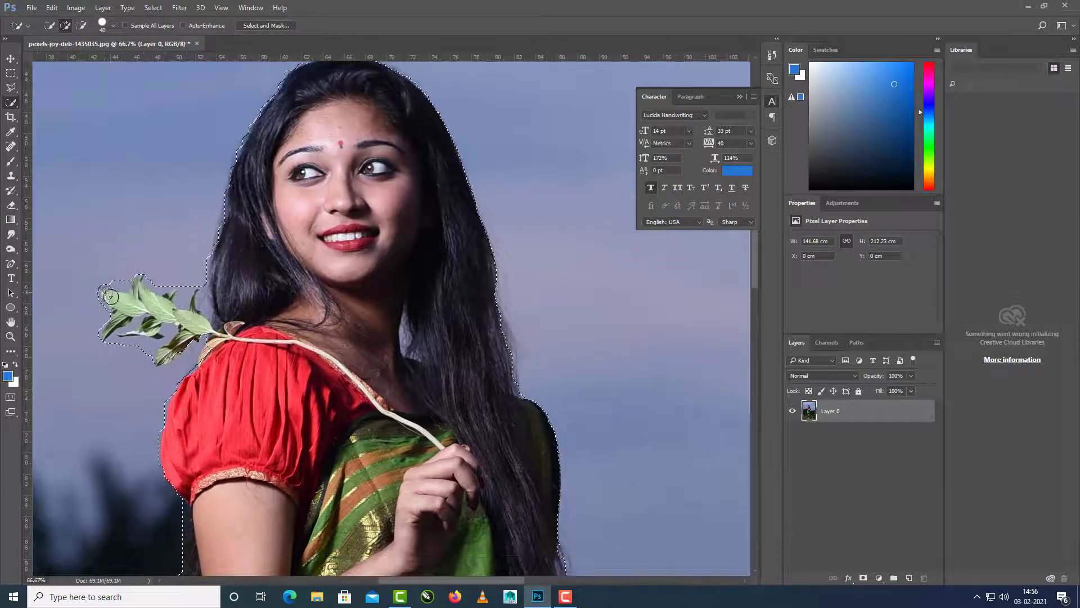
scroll(591, 366, "down", 1)
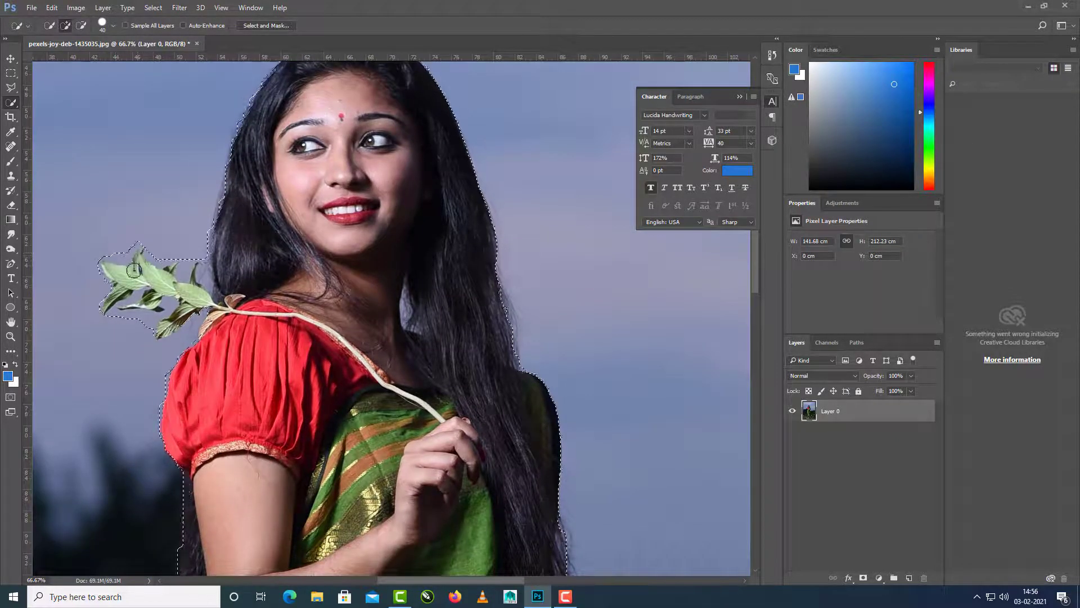
scroll(477, 304, "down", 1)
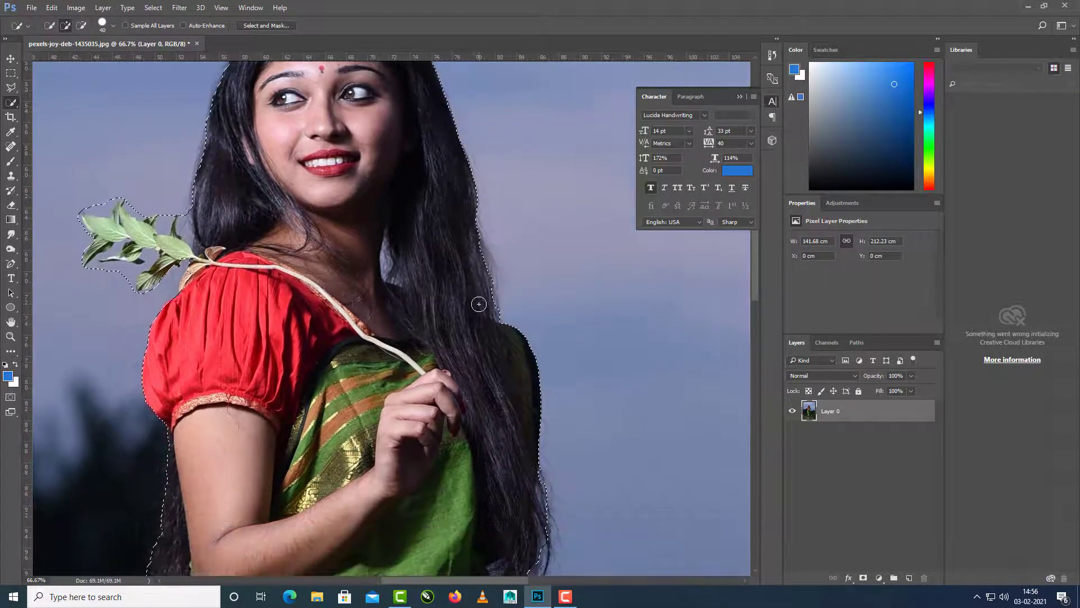
left_click(565, 596)
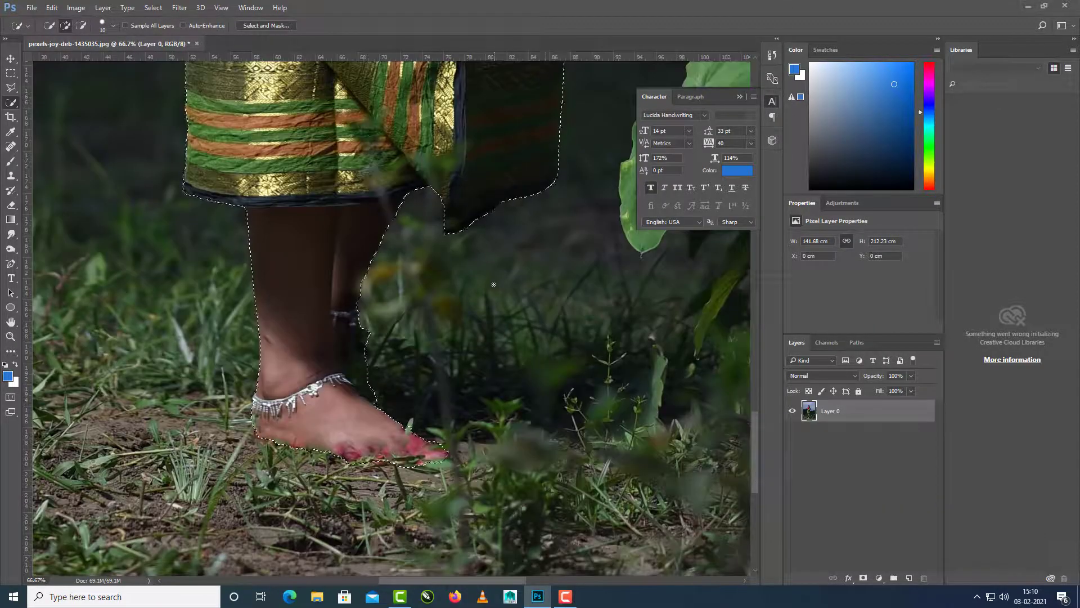
Open the selection in Select and Mask and brush the hair tips behind the elbow with the Refine Edge Brush
scroll(394, 315, "up", 5)
left_click(264, 25)
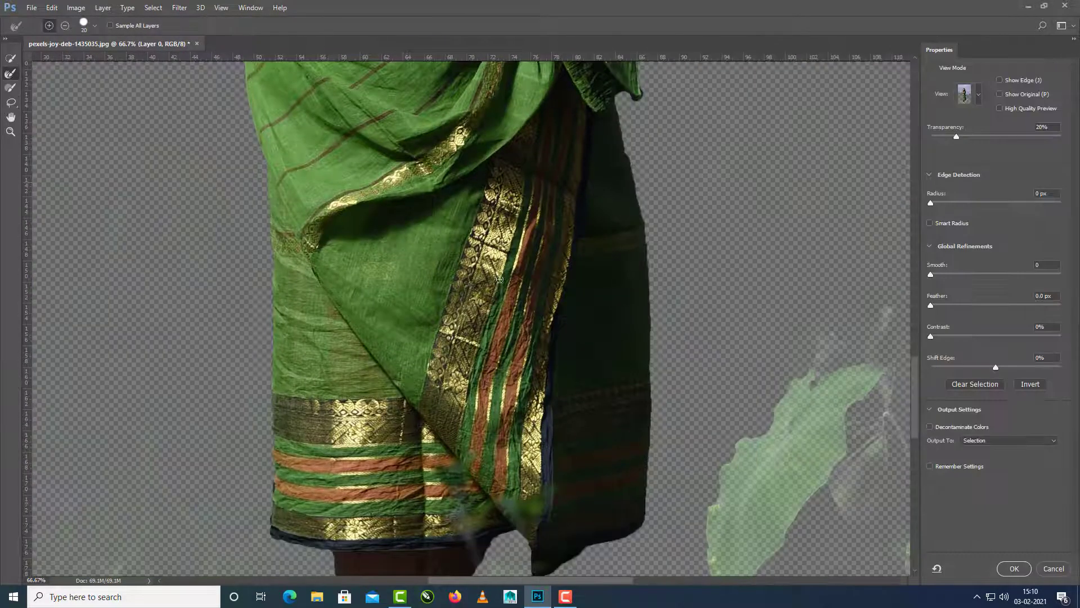
scroll(509, 393, "up", 8)
left_click_drag(462, 342, 464, 345)
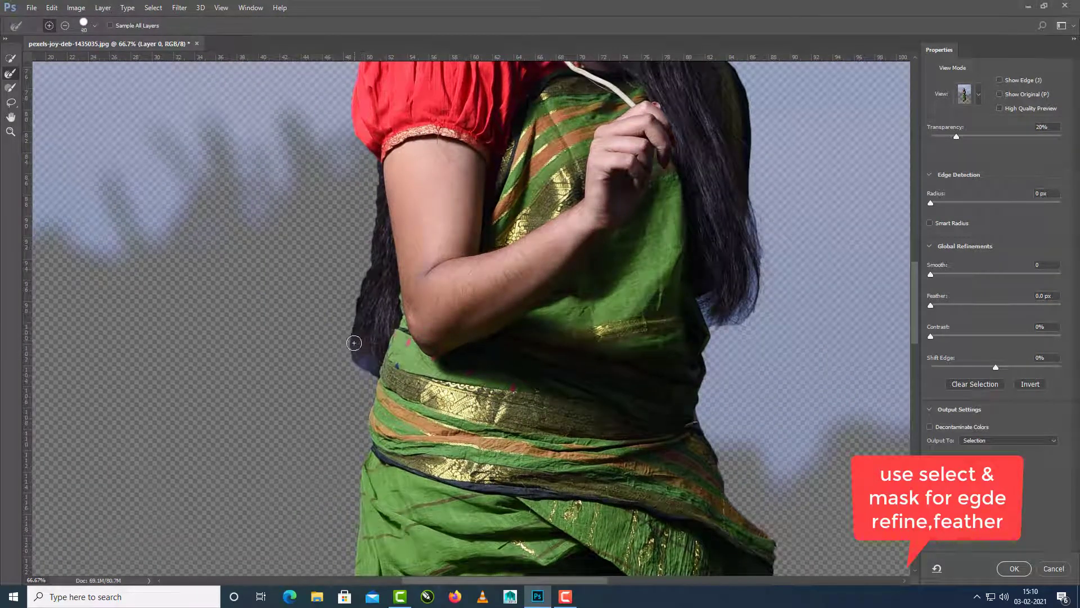
mouse_move(354, 343)
left_mouse_down()
mouse_move(367, 384)
mouse_move(348, 363)
mouse_move(358, 288)
mouse_move(330, 281)
mouse_move(349, 315)
mouse_move(354, 288)
mouse_move(341, 325)
mouse_move(357, 290)
mouse_move(343, 341)
mouse_move(360, 287)
mouse_move(345, 350)
left_mouse_up()
Refine the lower ends of the hair beside the elbow and waist, clearing the leftover background fringe
key("ctrl+plus")
key("ctrl+plus")
mouse_move(234, 284)
left_mouse_down()
mouse_move(478, 325)
mouse_move(488, 248)
left_mouse_up()
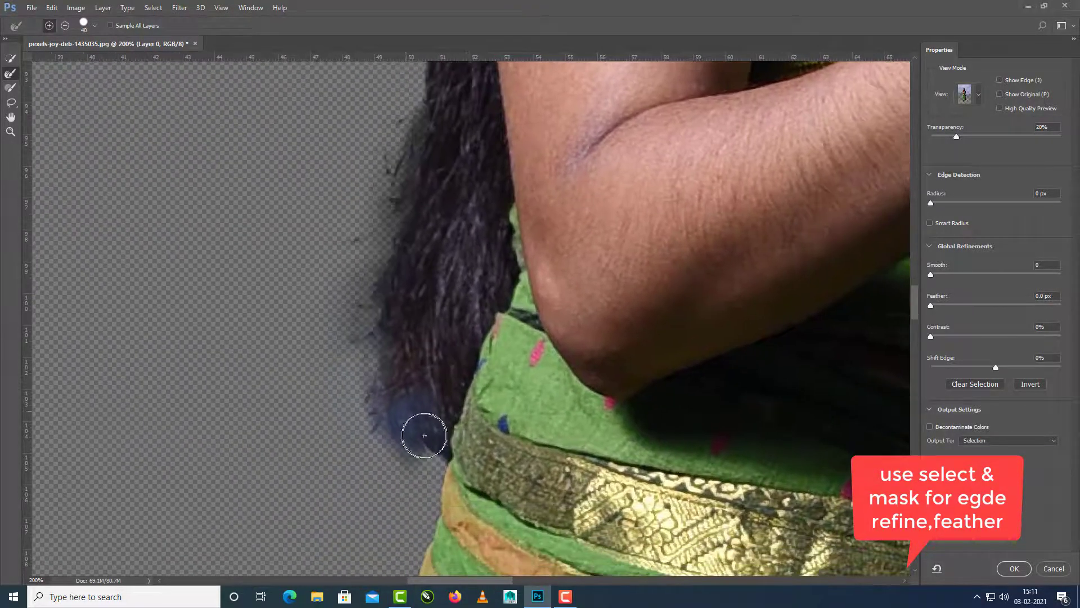
mouse_move(425, 437)
left_mouse_down()
mouse_move(405, 415)
mouse_move(419, 432)
mouse_move(405, 425)
mouse_move(403, 453)
mouse_move(406, 379)
mouse_move(411, 448)
mouse_move(402, 399)
mouse_move(369, 354)
mouse_move(345, 437)
mouse_move(431, 451)
mouse_move(421, 472)
mouse_move(381, 472)
left_mouse_up()
left_click_drag(451, 283, 435, 489)
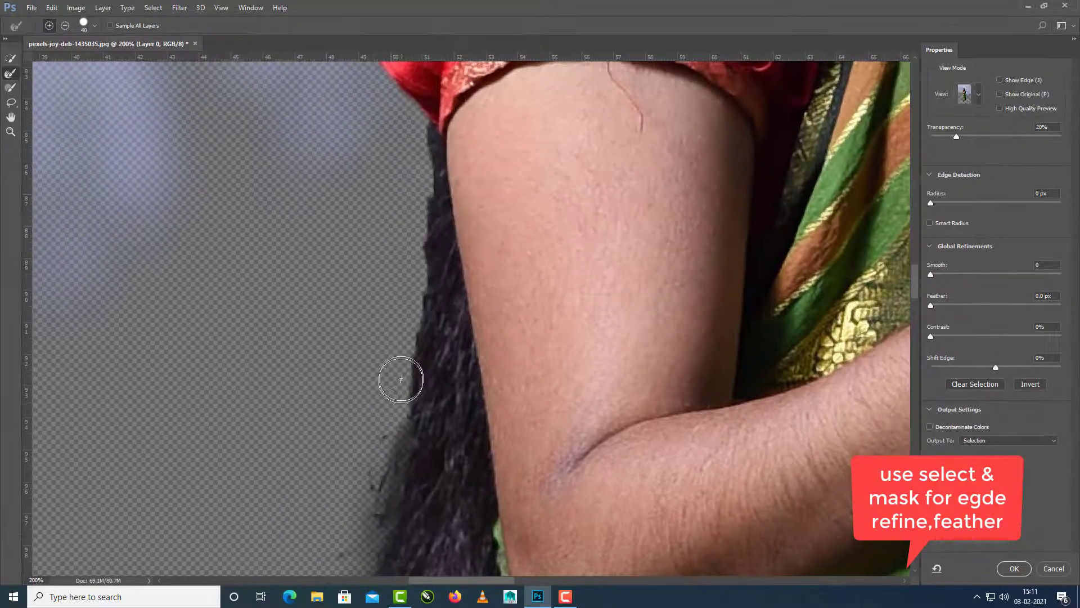
Refine the hair edge along the upper arm up to the blouse sleeve with the Refine Edge Brush
mouse_move(400, 379)
left_mouse_down()
mouse_move(406, 308)
mouse_move(391, 364)
left_mouse_up()
left_click_drag(458, 305, 477, 430)
mouse_move(447, 242)
left_mouse_down()
mouse_move(430, 299)
mouse_move(407, 311)
left_mouse_up()
left_click_drag(431, 263, 444, 354)
left_click_drag(540, 149, 499, 414)
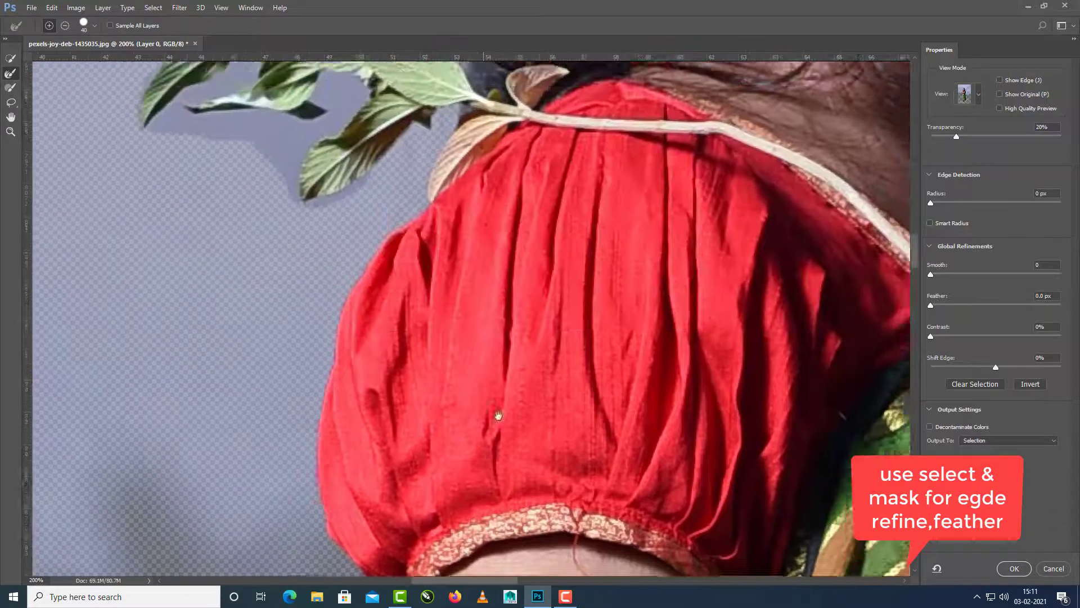
Refine the edges around the leafy sprig above the sleeve with a smaller Refine Edge Brush, clearing the background between the leaves
left_click_drag(467, 196, 462, 398)
mouse_move(306, 332)
left_mouse_down()
mouse_move(187, 328)
mouse_move(296, 336)
mouse_move(290, 375)
mouse_move(336, 420)
mouse_move(396, 336)
left_mouse_up()
key("bracketleft")
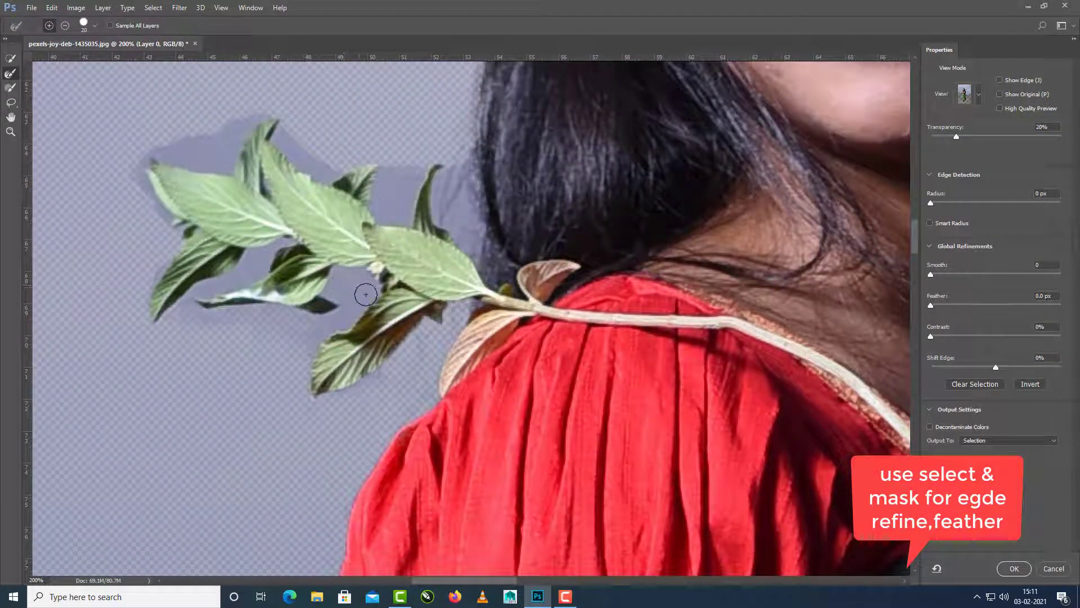
mouse_move(343, 315)
left_mouse_down()
mouse_move(294, 331)
mouse_move(351, 279)
mouse_move(333, 290)
mouse_move(342, 323)
mouse_move(255, 318)
mouse_move(283, 331)
mouse_move(194, 302)
left_mouse_up()
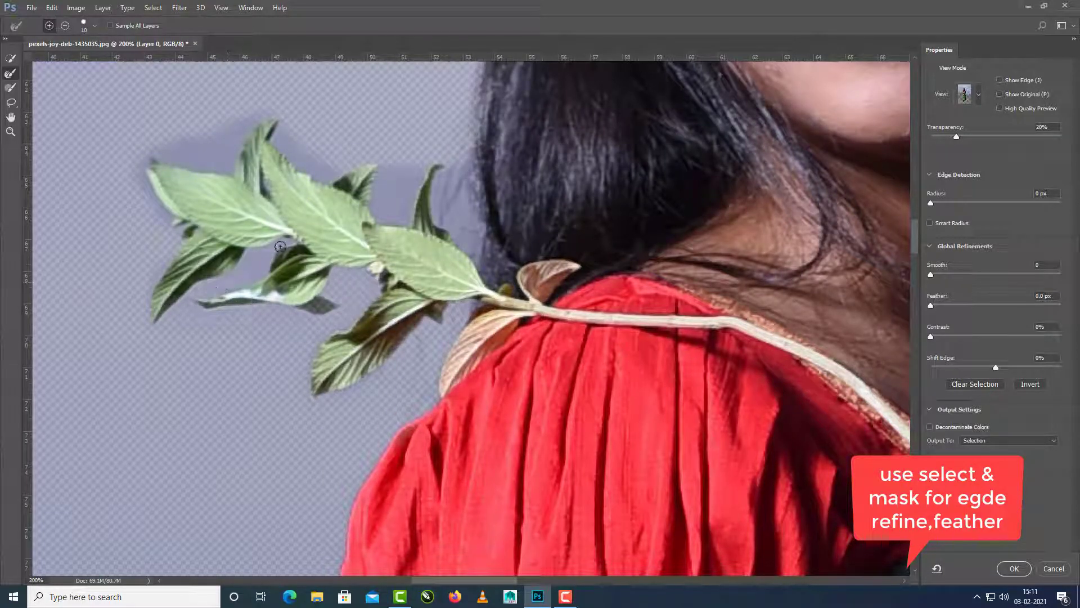
key("bracketright")
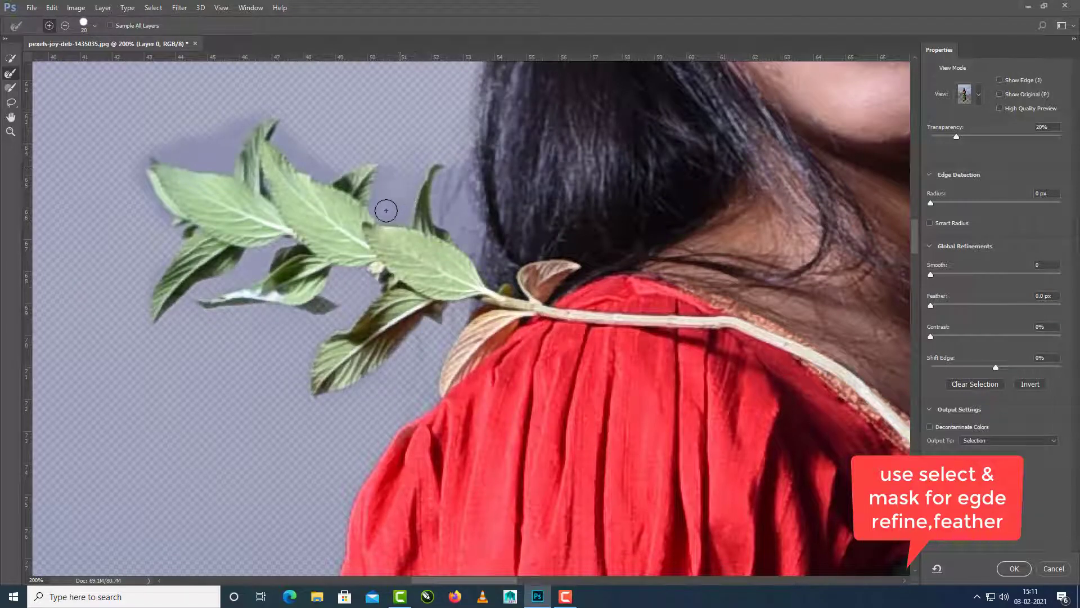
mouse_move(293, 137)
left_mouse_down()
mouse_move(258, 119)
mouse_move(224, 160)
mouse_move(183, 150)
left_mouse_up()
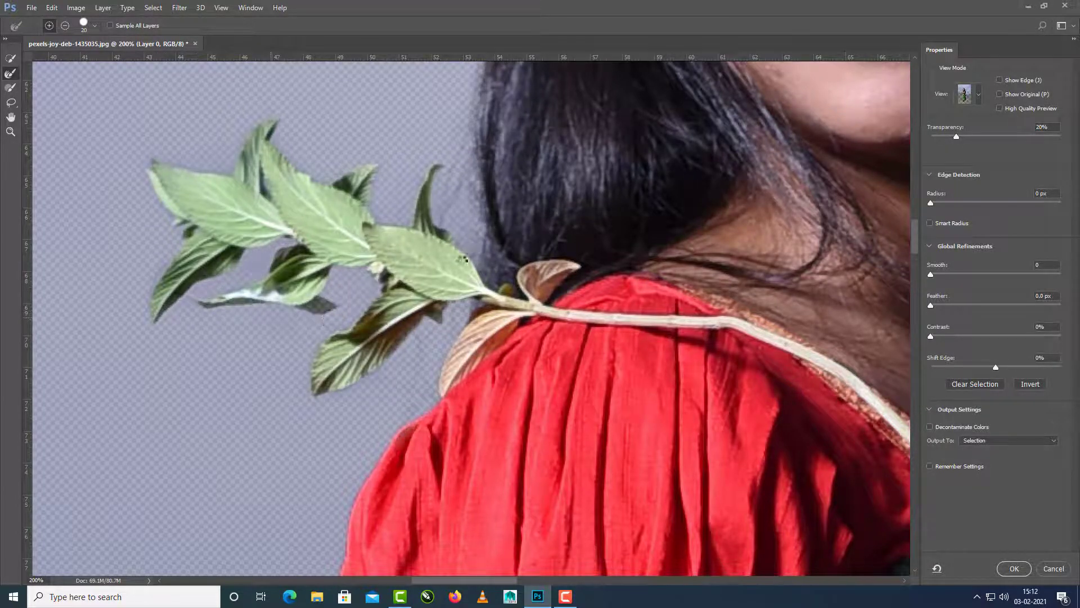
Refine the hair edge over the crown of the head with the Refine Edge Brush
scroll(466, 260, "up", 10)
scroll(466, 259, "right", 5)
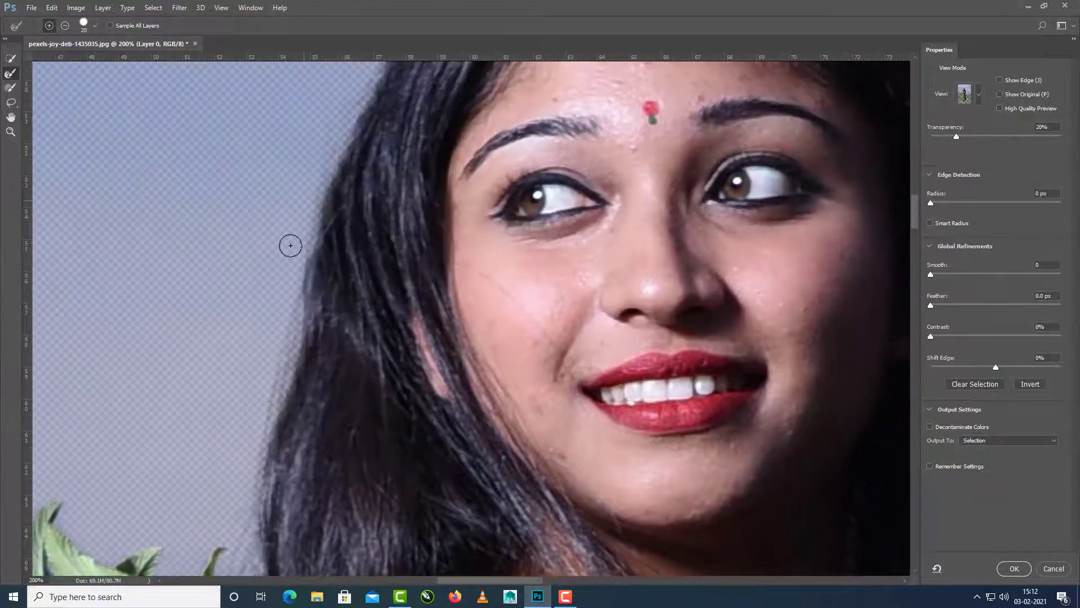
scroll(291, 300, "up", 8)
scroll(388, 304, "right", 2)
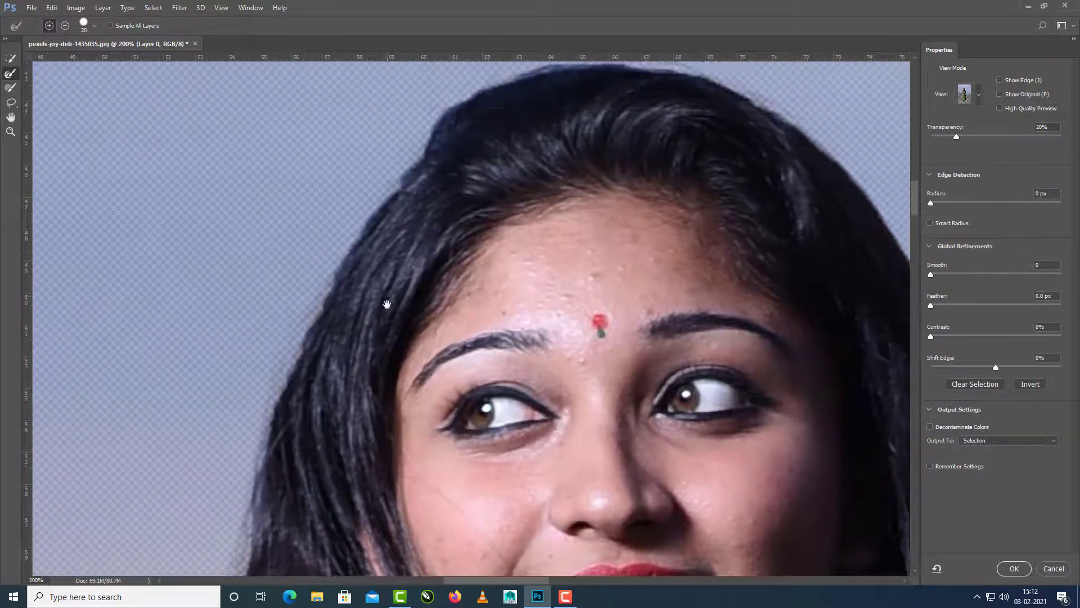
scroll(474, 276, "up", 3)
scroll(482, 283, "down", 5)
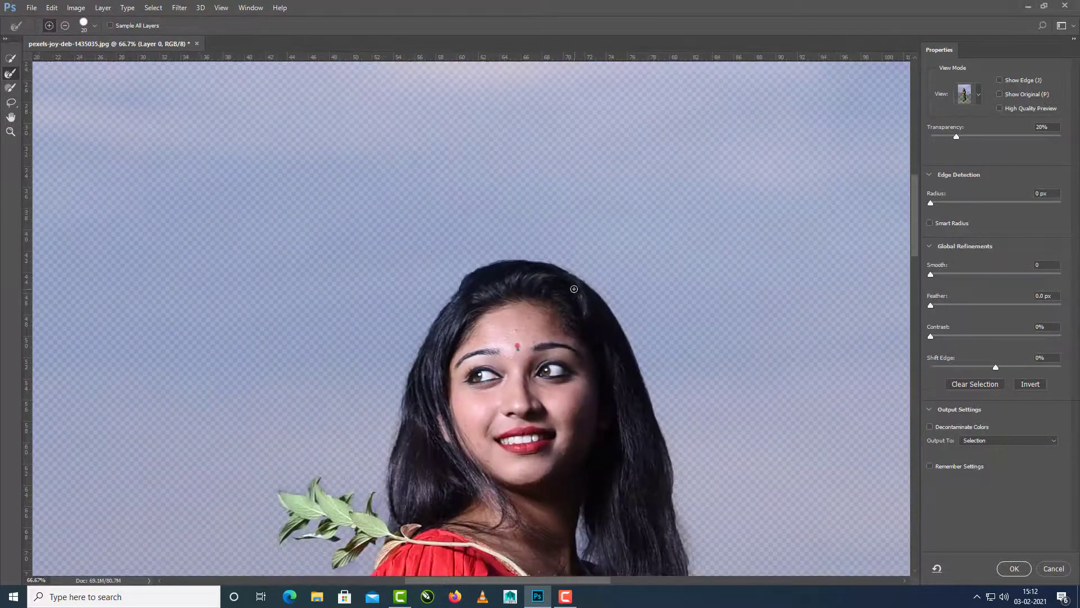
scroll(563, 270, "up", 8)
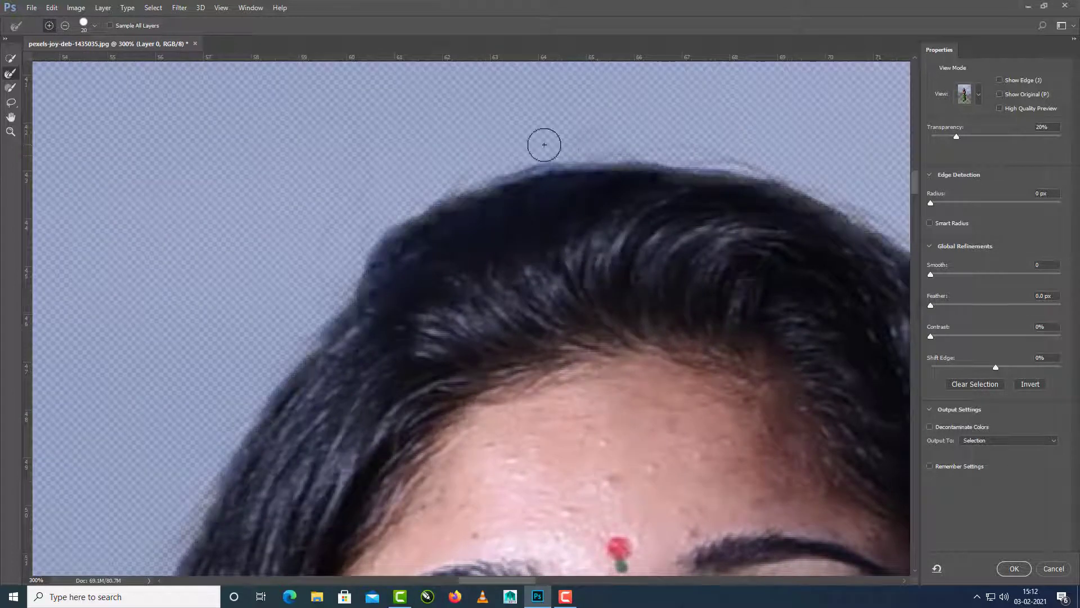
left_click_drag(732, 243, 488, 204)
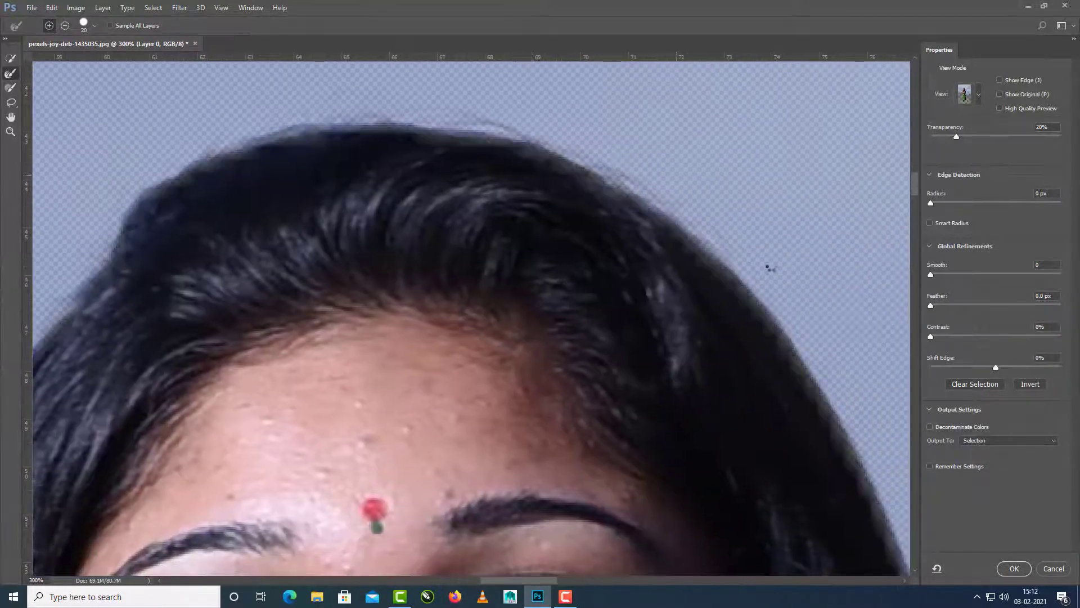
left_click_drag(816, 304, 450, 107)
Refine the outer hair edge beside the shadowed cheek and neck, including the loose flyaway strands
left_click_drag(647, 417, 551, 197)
mouse_move(608, 417)
left_mouse_down()
mouse_move(564, 169)
mouse_move(615, 405)
mouse_move(552, 362)
mouse_move(490, 136)
left_mouse_up()
left_click_drag(606, 394, 608, 282)
left_click_drag(570, 374, 546, 236)
mouse_move(585, 206)
left_mouse_down()
mouse_move(605, 362)
mouse_move(537, 242)
mouse_move(613, 332)
left_mouse_up()
mouse_move(568, 338)
left_mouse_down()
mouse_move(538, 273)
mouse_move(538, 186)
left_mouse_up()
mouse_move(588, 201)
left_mouse_down()
mouse_move(605, 364)
mouse_move(539, 197)
left_mouse_up()
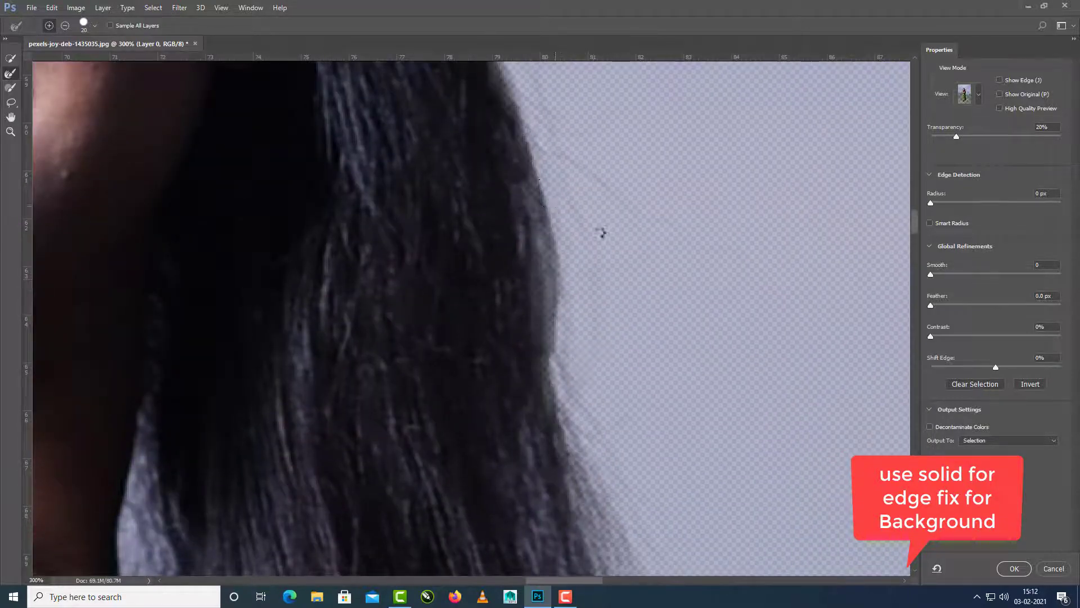
left_click_drag(601, 233, 627, 354)
left_click_drag(590, 343, 538, 176)
left_click_drag(615, 236, 640, 358)
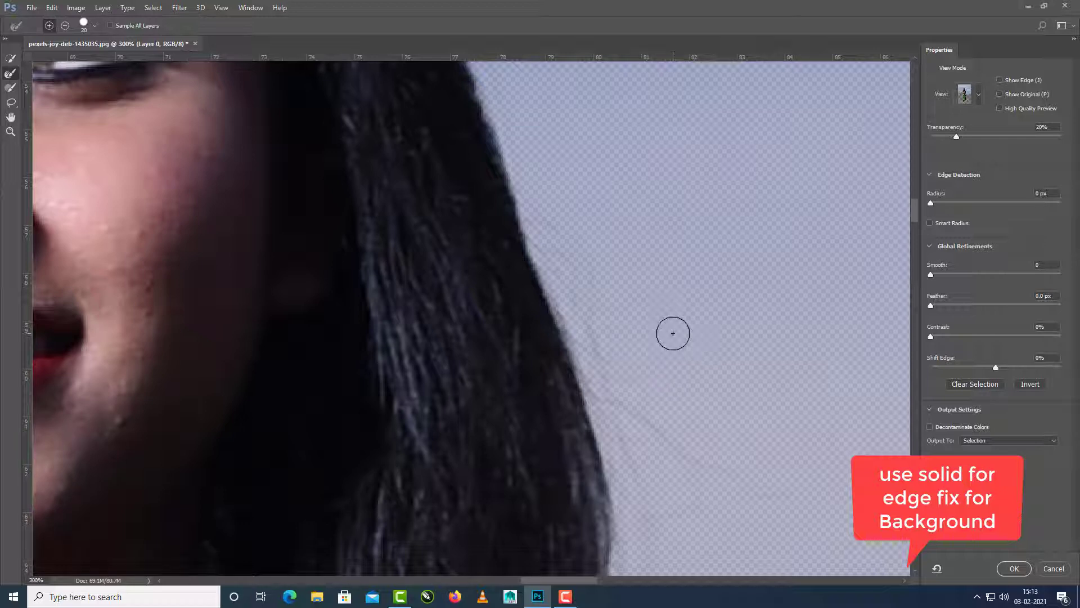
Brush the wispy hair ends beside the green saree above the waist with the Refine Edge Brush
left_click_drag(581, 364, 579, 424)
left_click_drag(600, 242, 585, 130)
left_click_drag(735, 478, 534, 129)
mouse_move(515, 187)
left_mouse_down()
mouse_move(521, 324)
mouse_move(406, 457)
mouse_move(506, 338)
mouse_move(435, 425)
mouse_move(298, 326)
left_mouse_up()
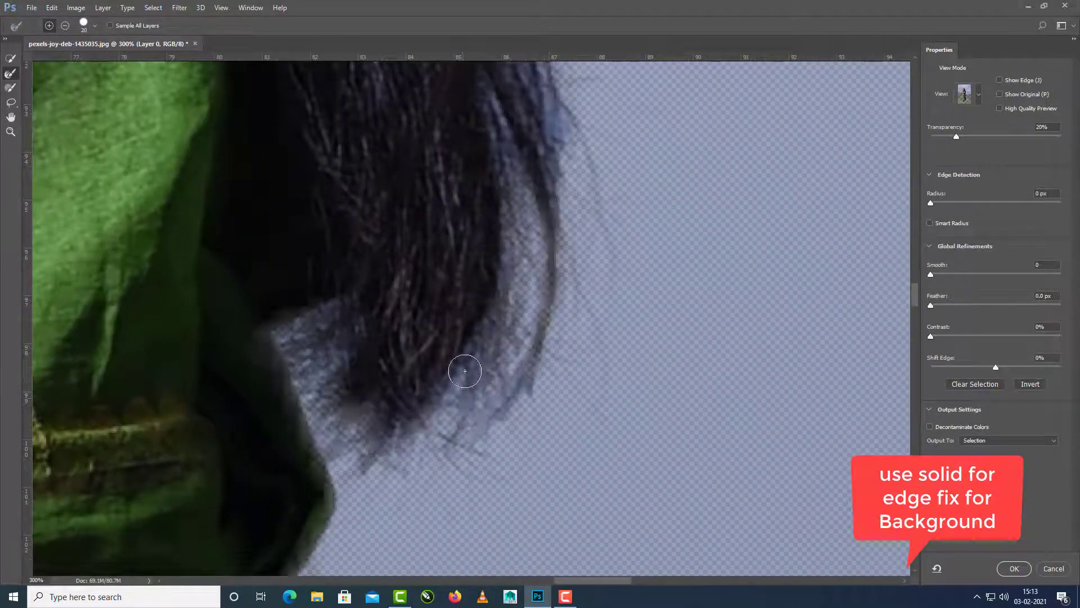
left_click_drag(572, 186, 583, 388)
left_click_drag(583, 233, 606, 366)
left_click_drag(624, 478, 594, 282)
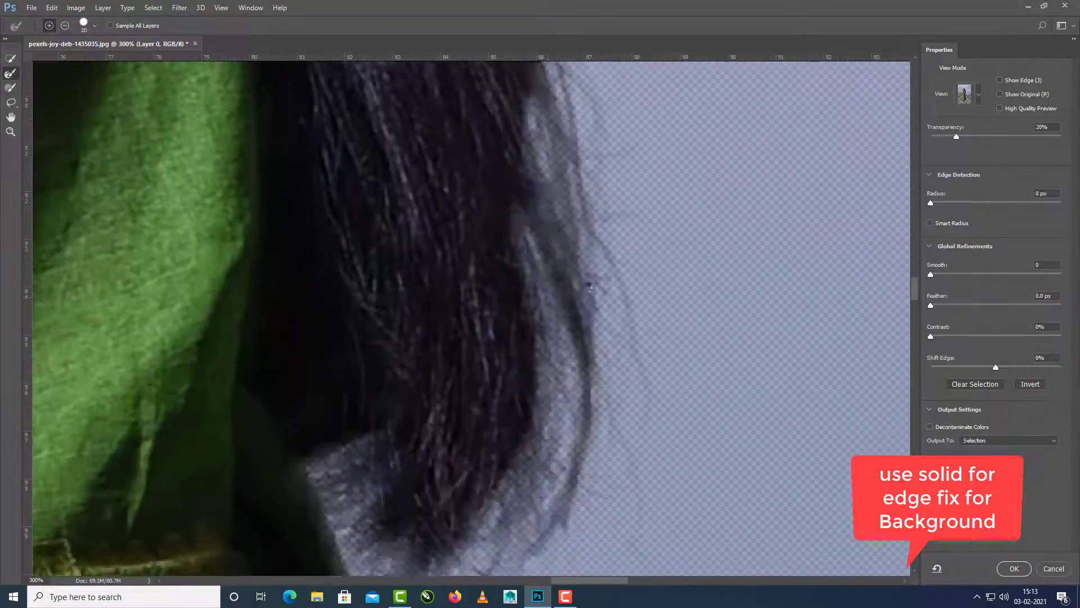
left_click_drag(611, 450, 590, 315)
left_click_drag(566, 563, 598, 354)
left_click_drag(546, 483, 555, 295)
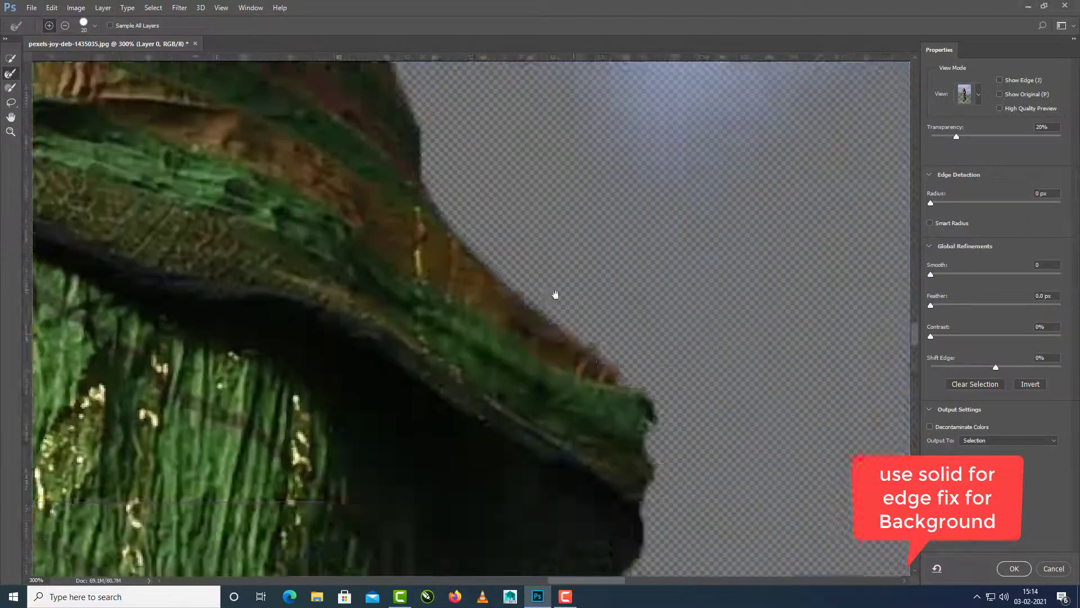
Refine the selection edge behind the ankle with the Refine Edge Brush after checking the saree outline down to the foot
left_click_drag(613, 506, 646, 330)
left_click_drag(624, 529, 541, 270)
left_click_drag(343, 554, 676, 247)
left_click_drag(197, 360, 658, 251)
left_click_drag(388, 478, 454, 292)
left_click_drag(505, 507, 493, 319)
key("ctrl+minus")
key("ctrl+minus")
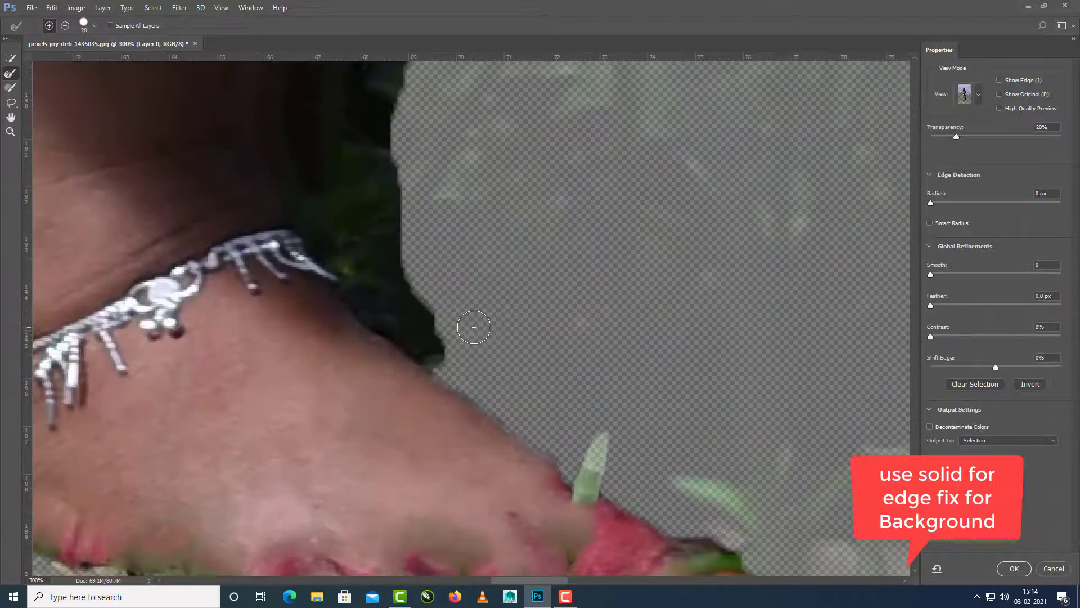
key("ctrl+plus")
mouse_move(432, 209)
left_mouse_down()
mouse_move(450, 337)
mouse_move(432, 252)
left_mouse_up()
Set Radius 1 px, Smooth 16, Feather 2.0 px, Contrast 3% and a slight outward Shift Edge, and output to a new layer with layer mask
left_click_drag(930, 202, 939, 202)
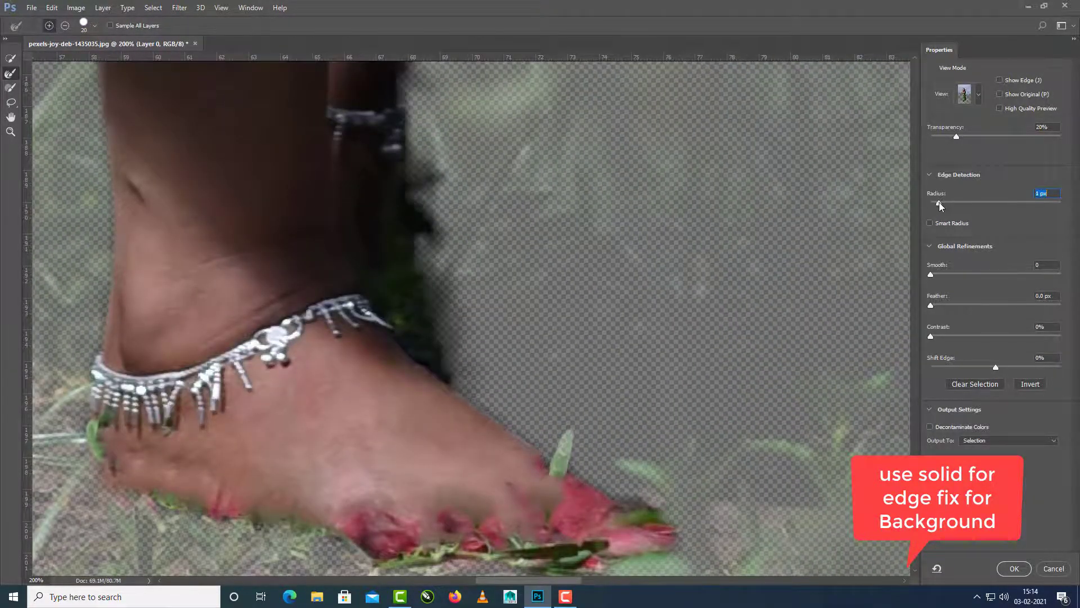
left_click_drag(932, 274, 953, 276)
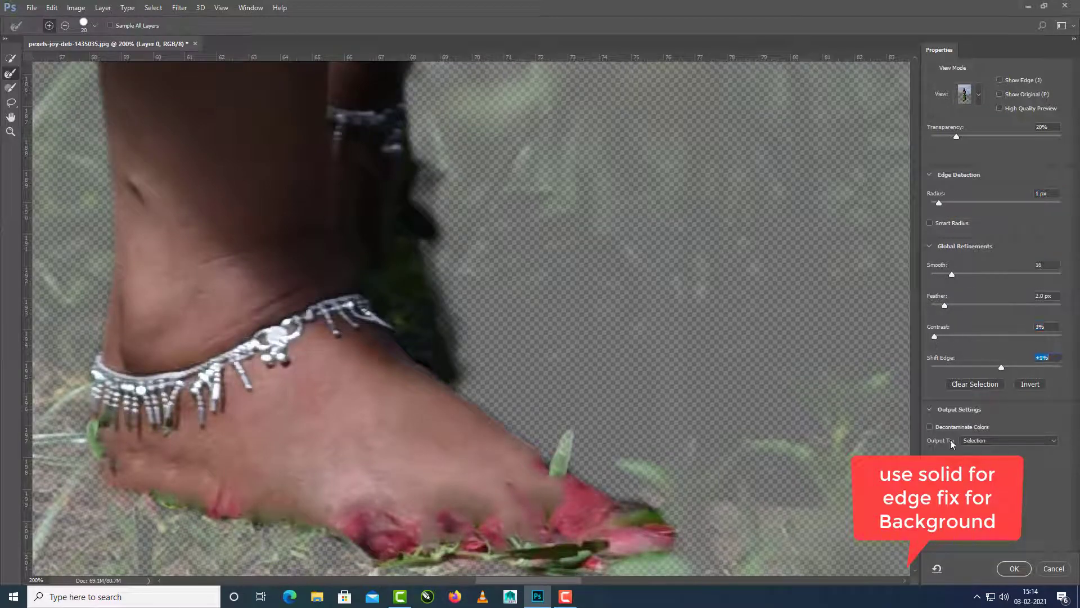
left_click(1014, 569)
key("ctrl+minus")
key("ctrl+minus")
key("ctrl+minus")
key("ctrl+minus")
key("ctrl+minus")
key("ctrl+minus")
key("ctrl+minus")
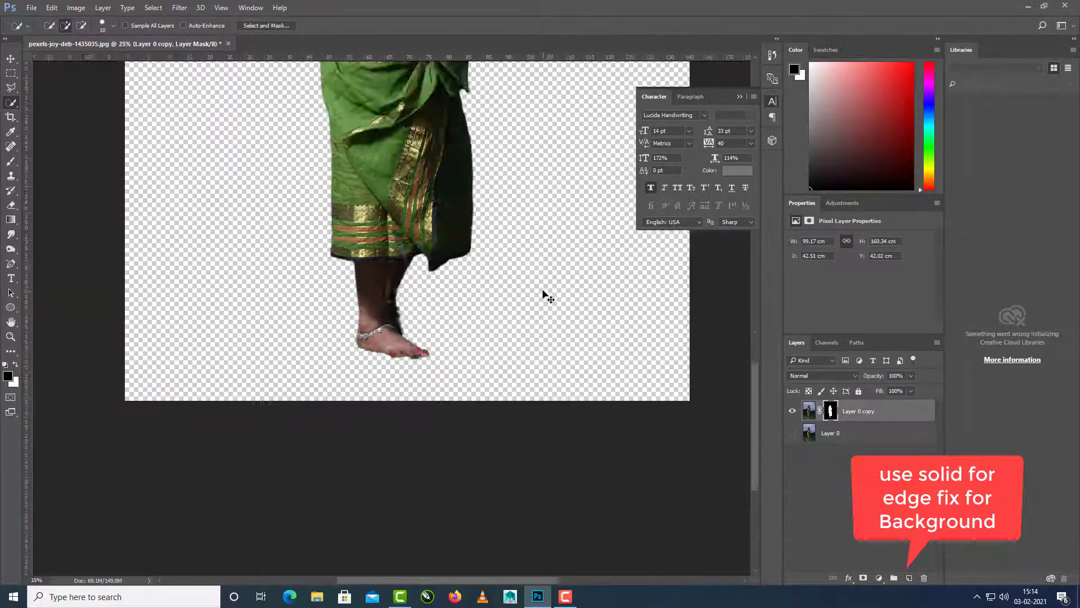
key("ctrl+plus")
key("ctrl+plus")
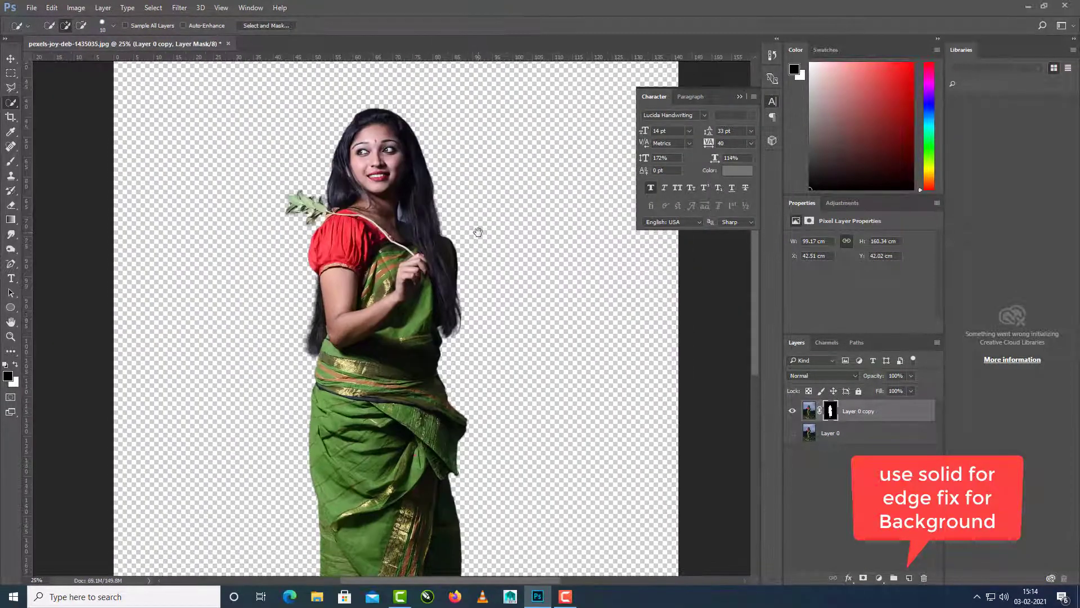
Add a Solid Color fill layer in light blue cedfee between Layer 0 and the masked Layer 0 copy
left_click(830, 433)
left_click(879, 578)
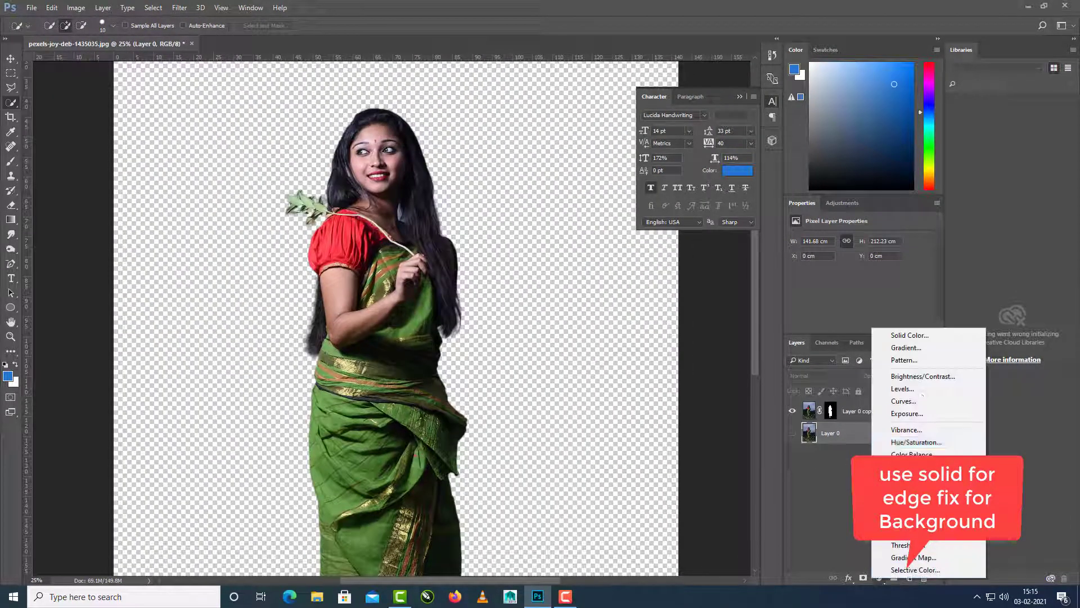
left_click(909, 335)
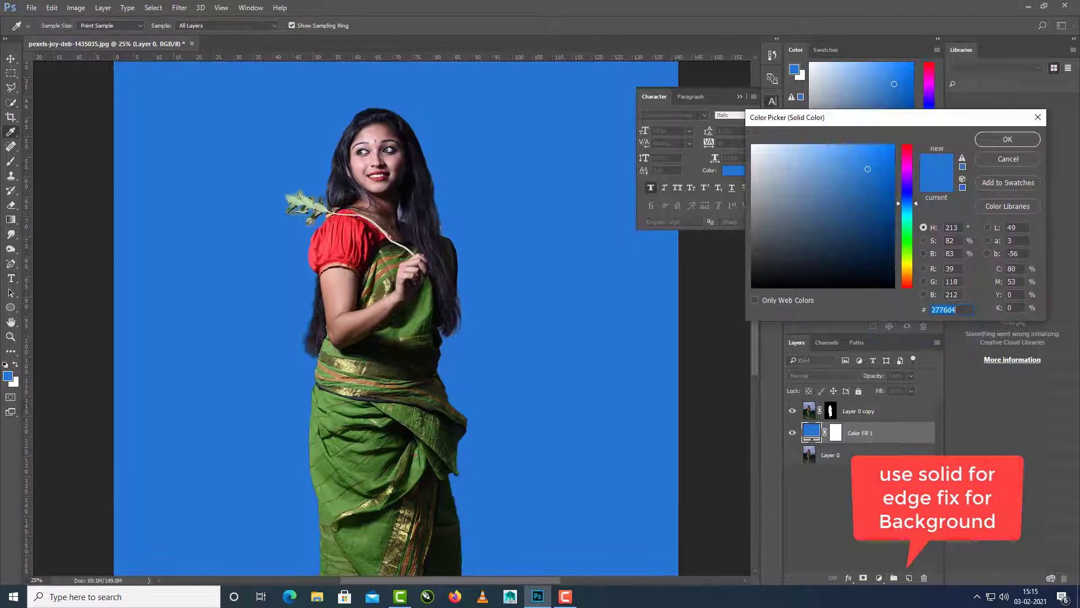
left_click(906, 242)
left_click(904, 175)
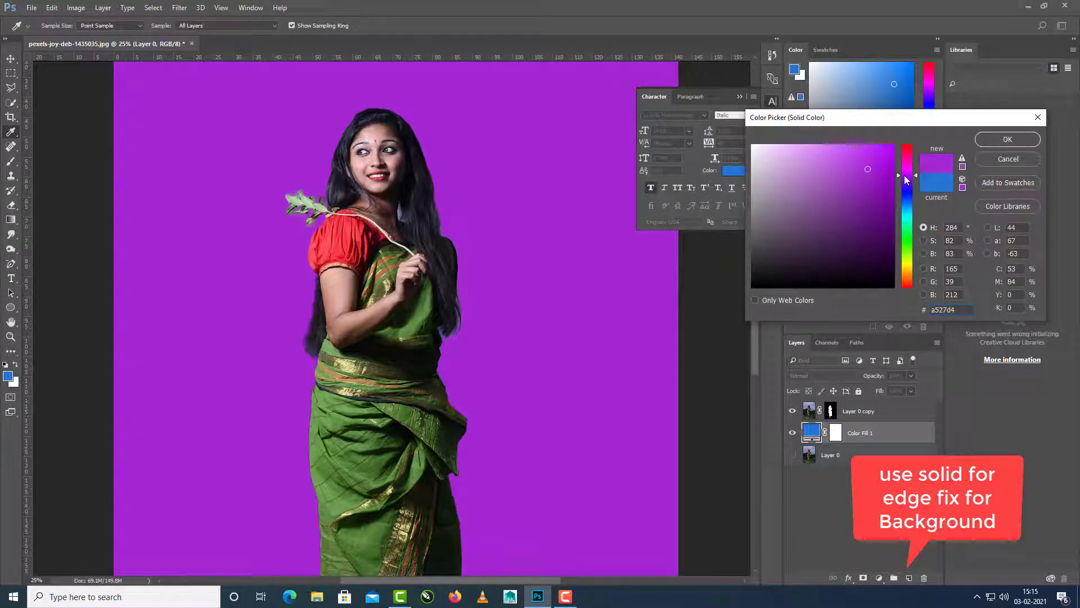
left_click(906, 163)
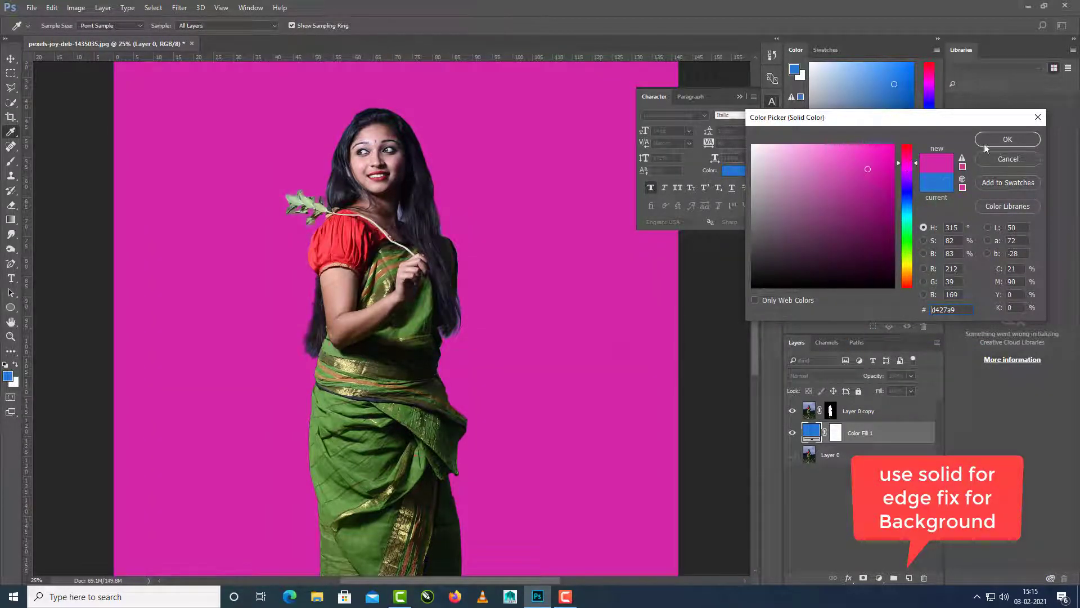
left_click(907, 207)
left_click_drag(767, 156, 771, 155)
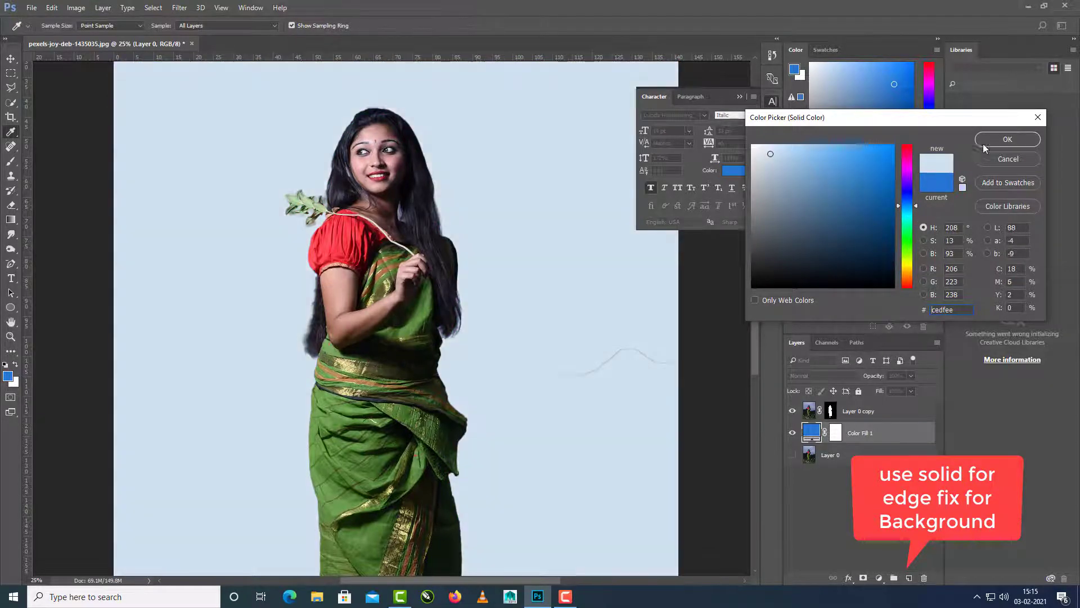
left_click(994, 143)
Erase the leftover background fringe around the leafy sprig on Layer 0 copy with a small Eraser brush
key("ctrl+plus")
key("ctrl+plus")
left_click_drag(362, 168, 522, 297)
key("ctrl+plus")
key("ctrl+plus")
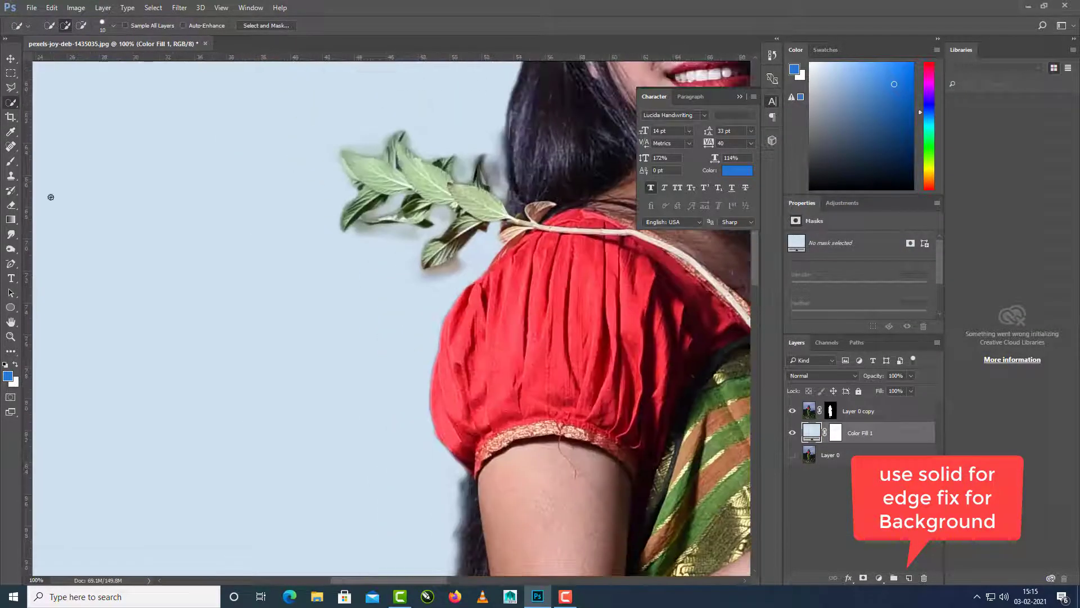
key("e")
left_click(865, 409)
key("bracketleft")
key("bracketleft")
key("bracketleft")
key("bracketleft")
key("bracketleft")
key("bracketleft")
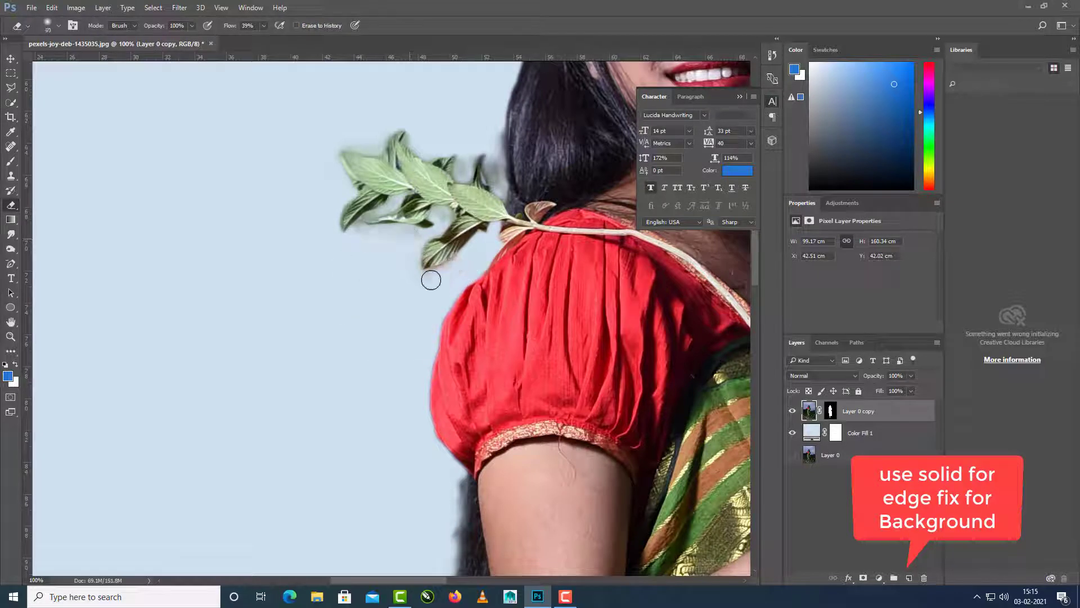
left_click_drag(431, 280, 494, 115)
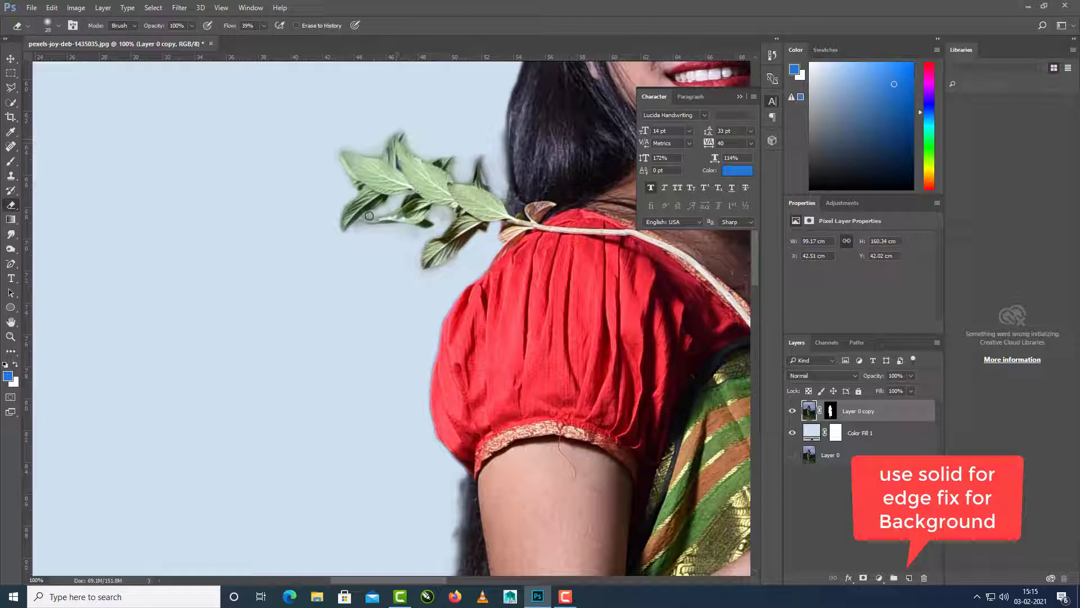
left_click_drag(430, 304, 389, 251)
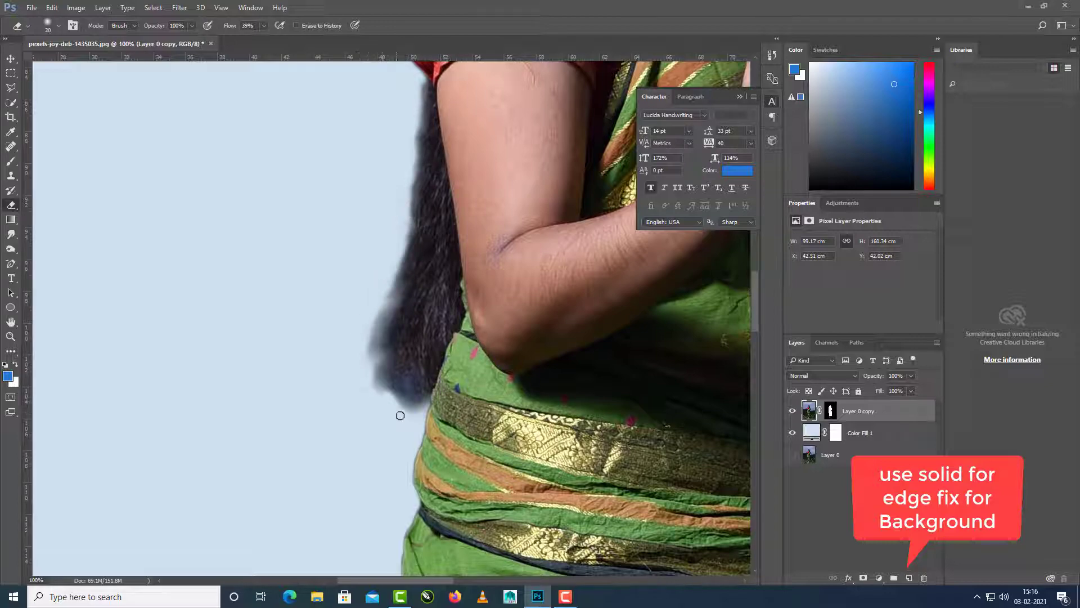
Erase the leftover greenery and dark fringe behind the ankle and around the foot on Layer 0 copy
left_click_drag(578, 398, 78, 334)
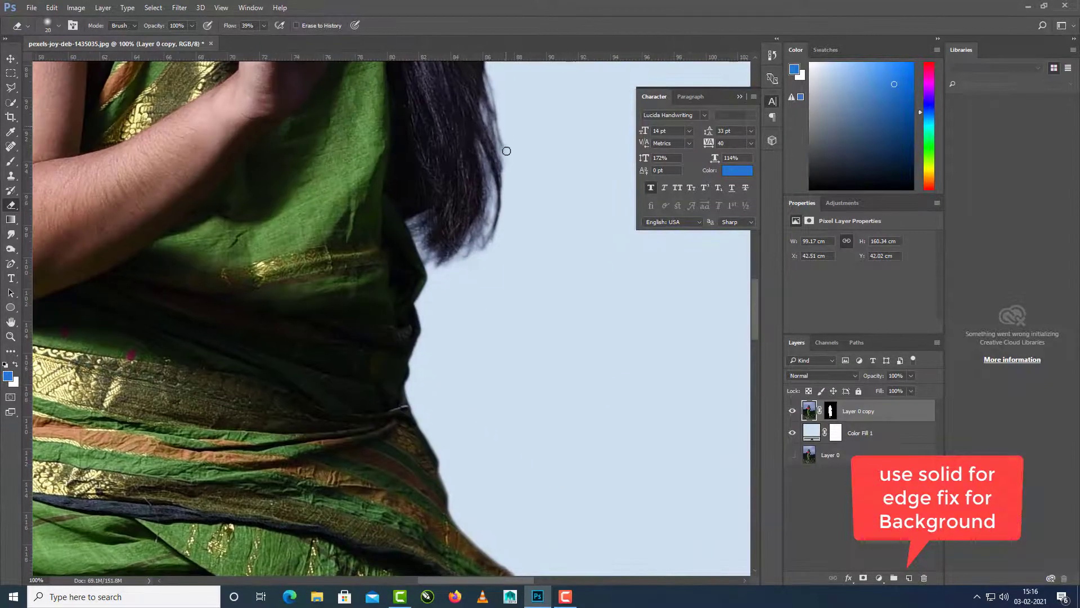
scroll(507, 151, "down", 10)
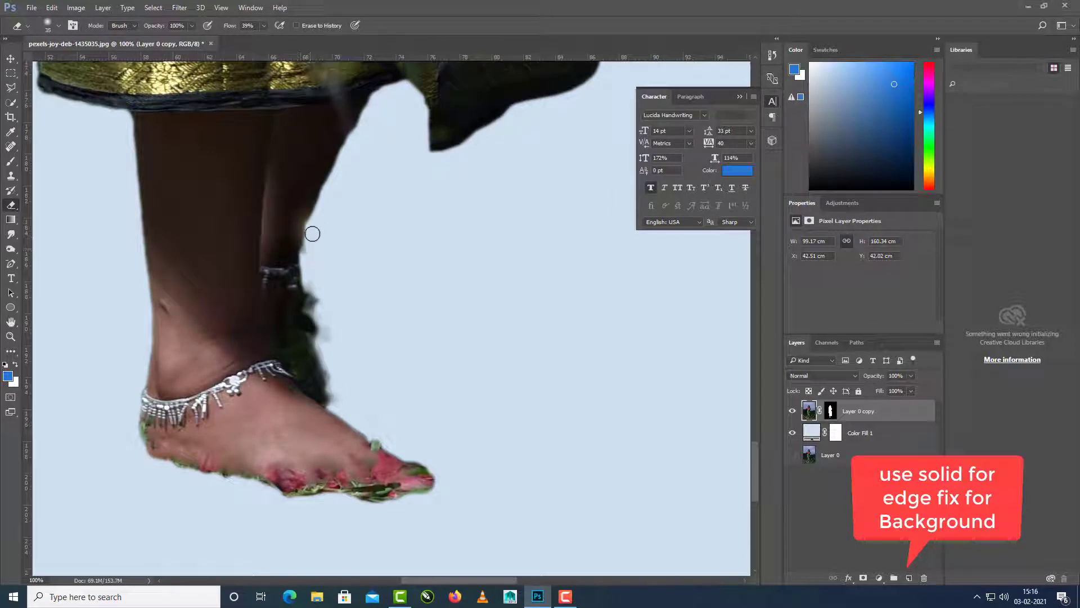
left_click_drag(313, 233, 313, 291)
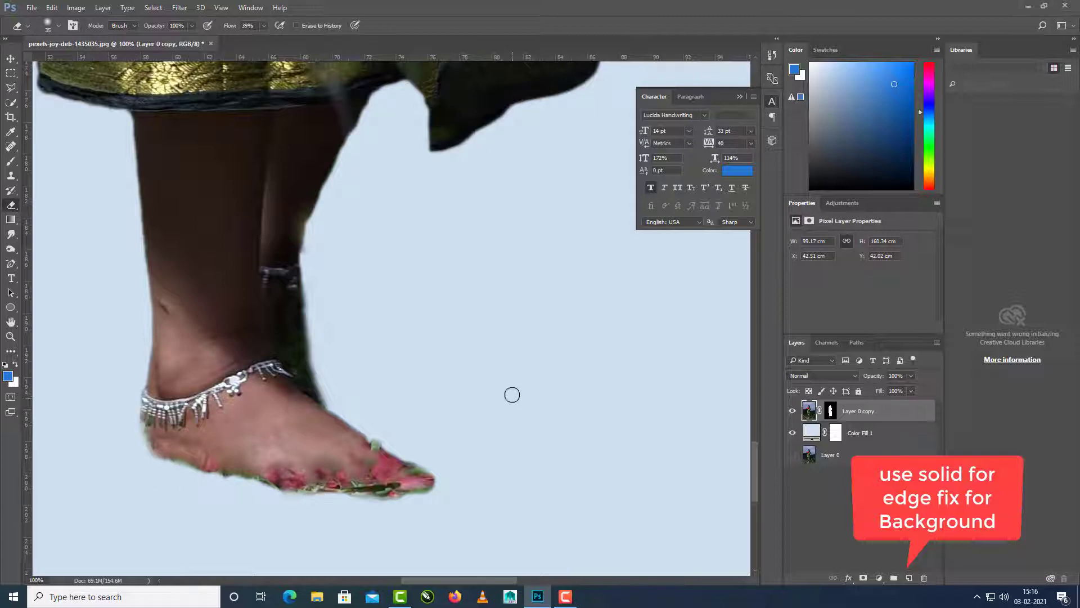
key("ctrl+minus")
key("ctrl+minus")
key("ctrl+minus")
key("ctrl+minus")
left_click_drag(519, 200, 446, 496)
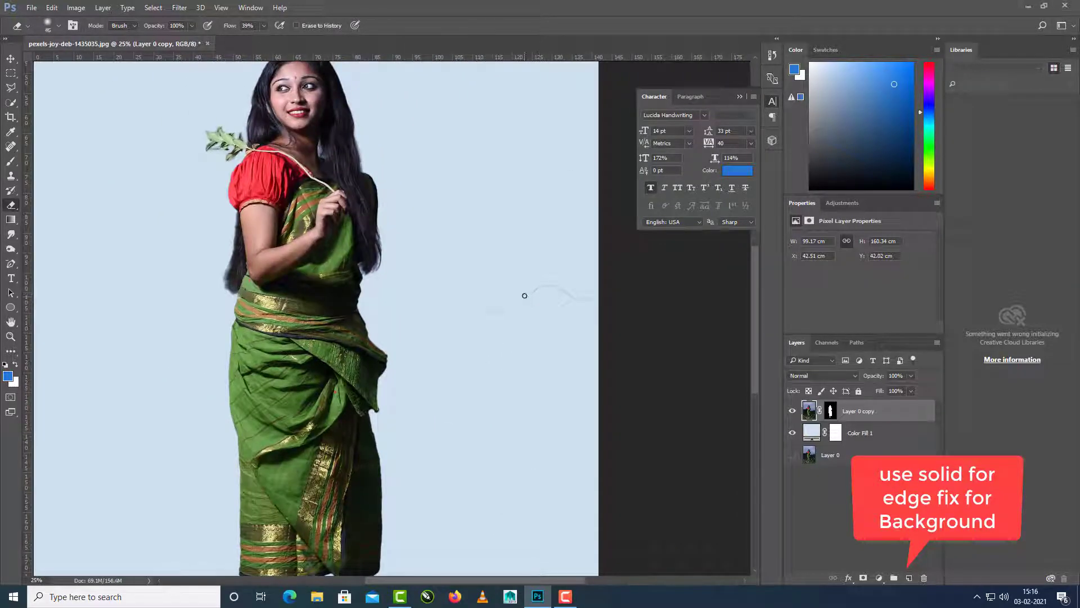
scroll(564, 254, "up", 3)
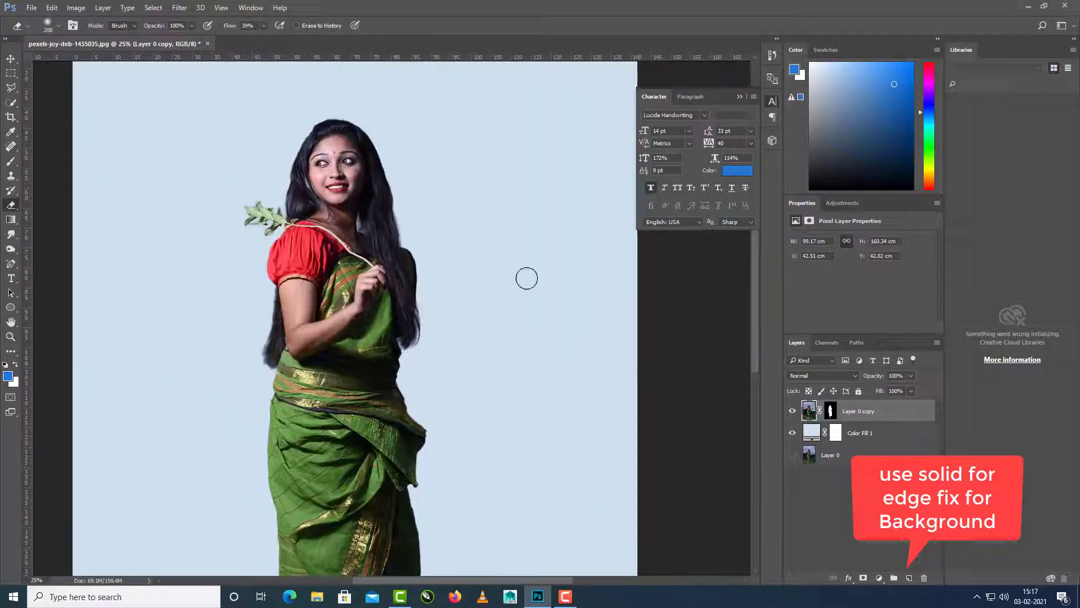
scroll(526, 277, "left", 3)
Open the autumn road photo pexels-craig-adderley-1563356 as a second document
right_click(831, 414)
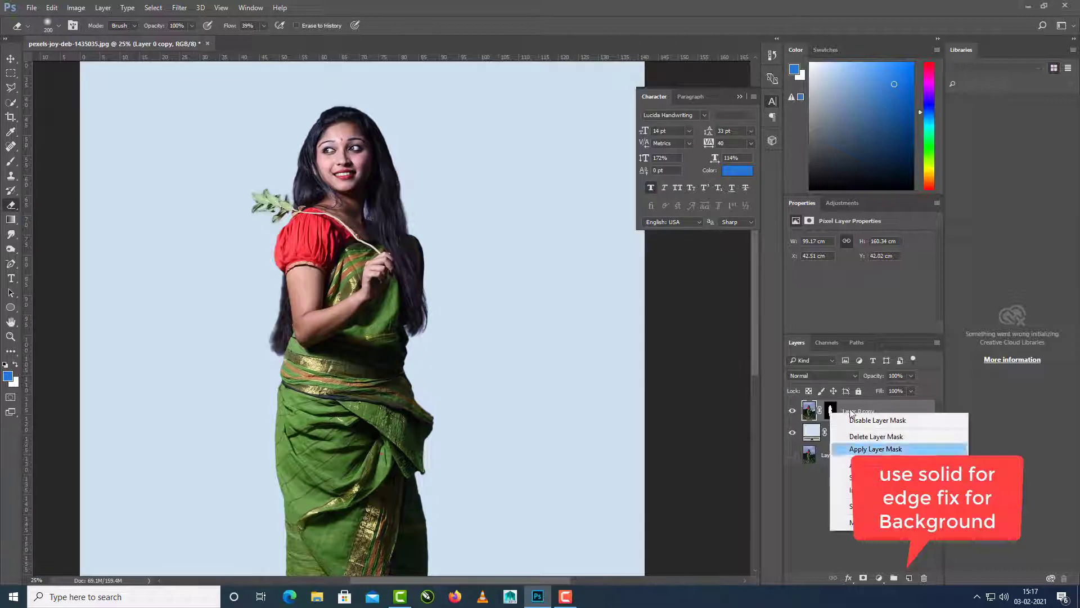
left_click(803, 504)
left_click(32, 7)
left_click(54, 32)
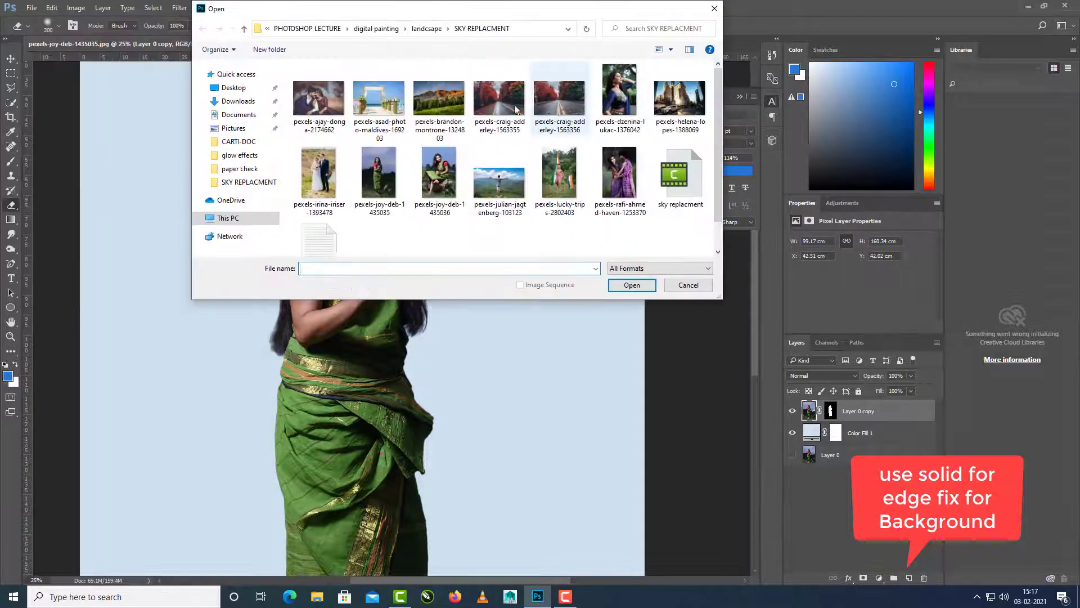
left_click(552, 96)
left_click(630, 281)
Bring the road photo into the portrait document, stack it directly below Layer 0 copy and hide Color Fill 1
left_click(11, 59)
left_click_drag(426, 277, 454, 295)
left_click_drag(876, 421, 871, 445)
left_click(792, 455)
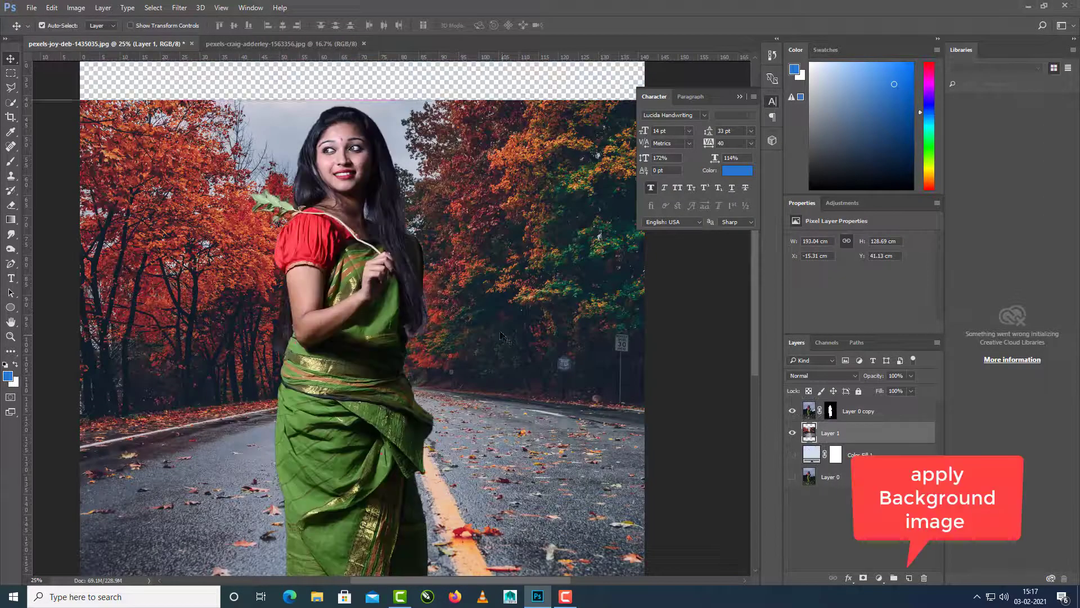
Scale and reposition the road background to about 321 × 214 cm so it covers the whole canvas
key("ctrl+minus")
key("ctrl+t")
left_click_drag(220, 188, 182, 116)
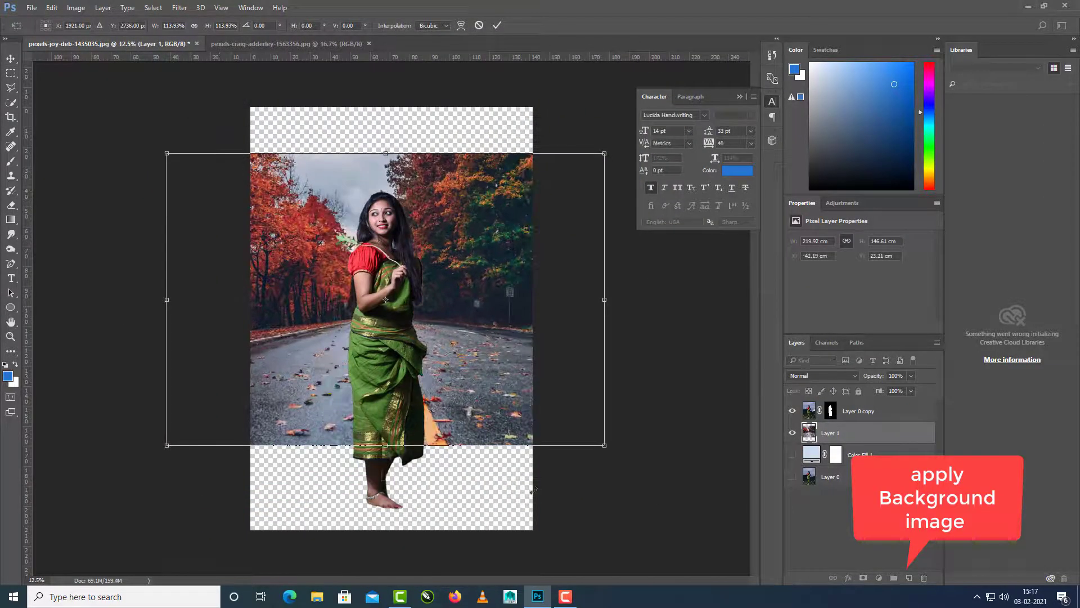
left_click_drag(608, 444, 695, 551)
mouse_move(466, 416)
left_mouse_down()
mouse_move(408, 423)
mouse_move(446, 425)
left_mouse_up()
left_click_drag(147, 163, 59, 104)
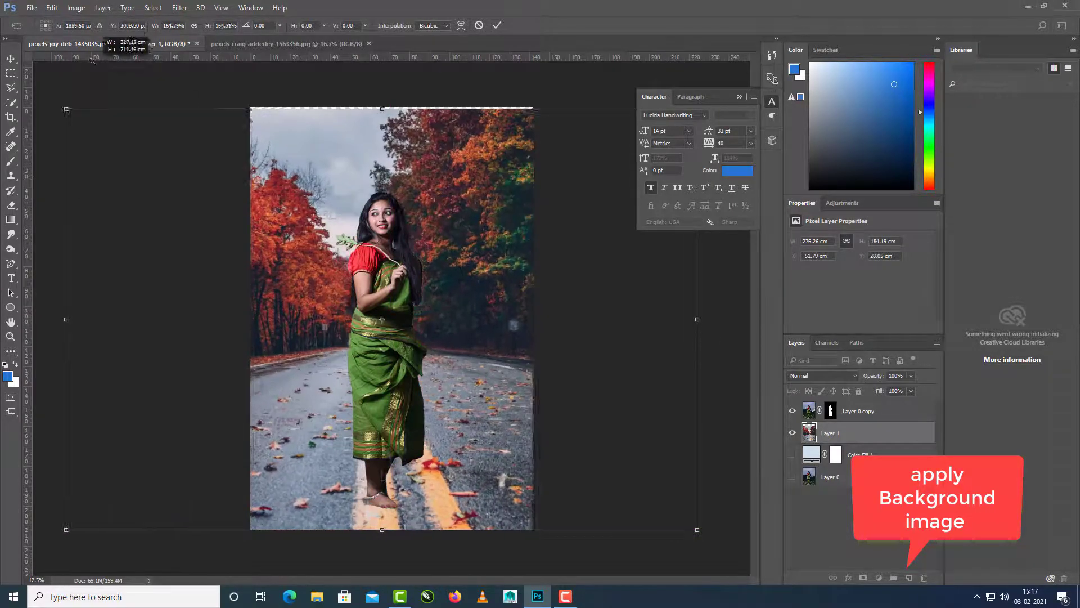
key("Return")
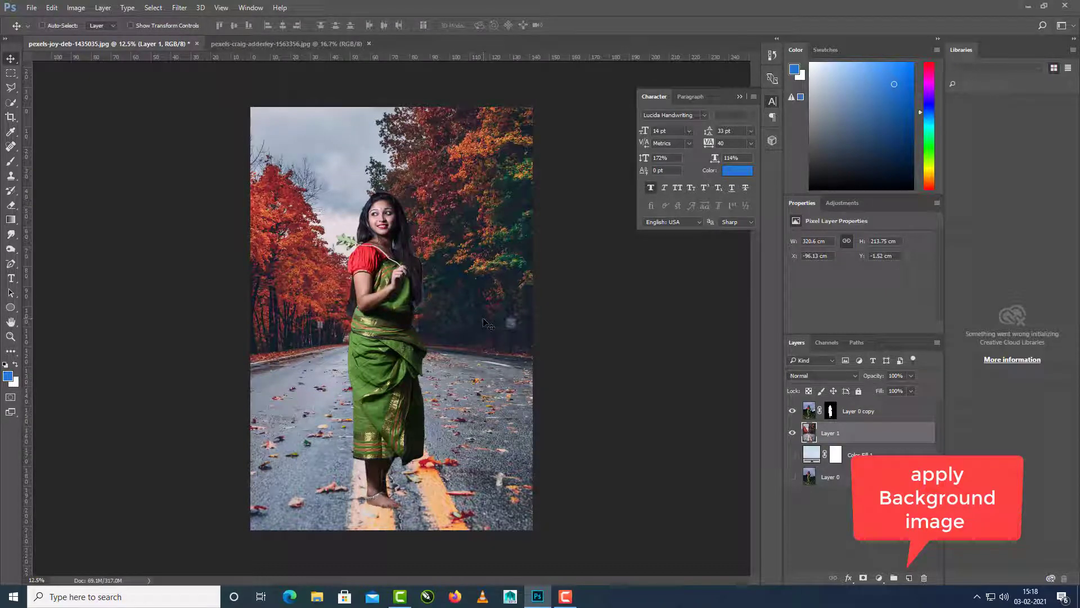
Examine the woman's hair and sari edges closely against the new road background
key("ctrl+plus")
key("ctrl+plus")
key("ctrl+plus")
key("ctrl+plus")
key("ctrl+plus")
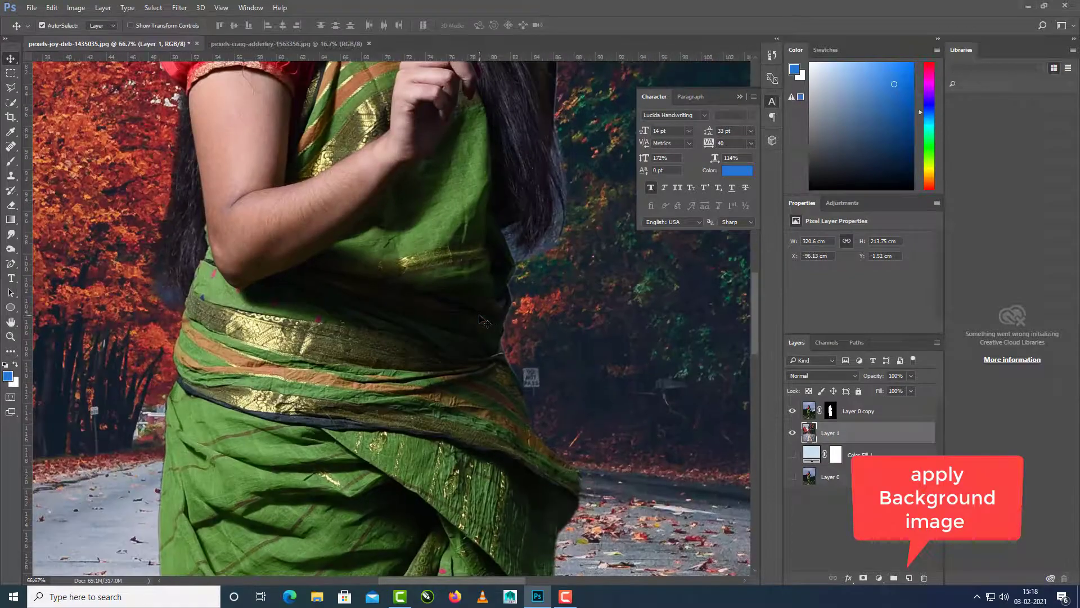
key("ctrl+minus")
key("ctrl+minus")
key("ctrl+minus")
key("ctrl+minus")
Apply Brightness/Contrast to the woman on Layer 0 copy with Brightness 40 and Contrast 39
left_click(861, 413)
key("ctrl+minus")
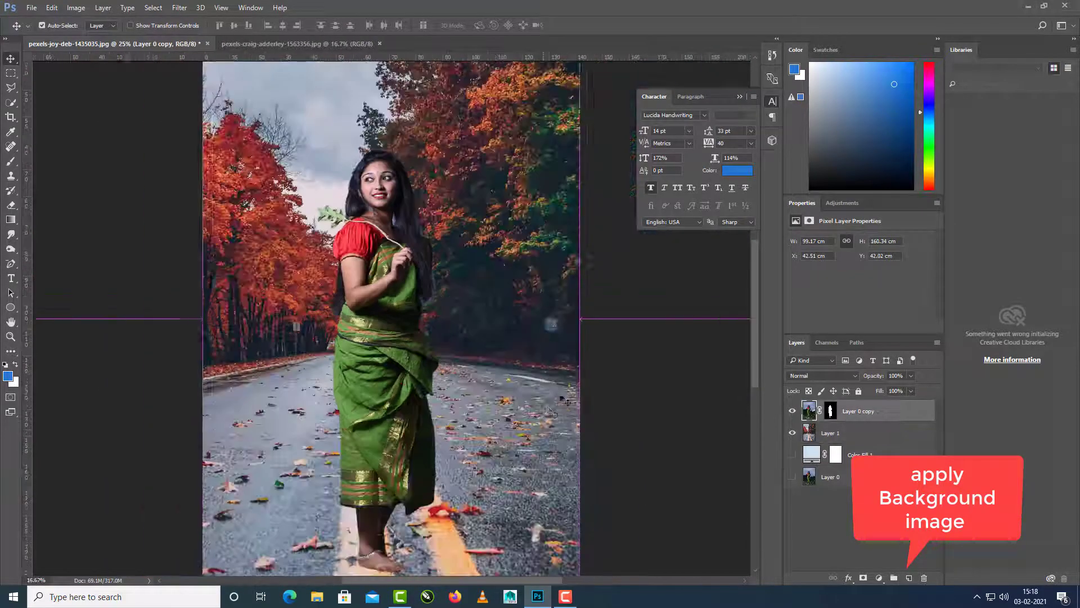
left_click(76, 8)
left_click(225, 32)
left_click_drag(648, 167, 658, 192)
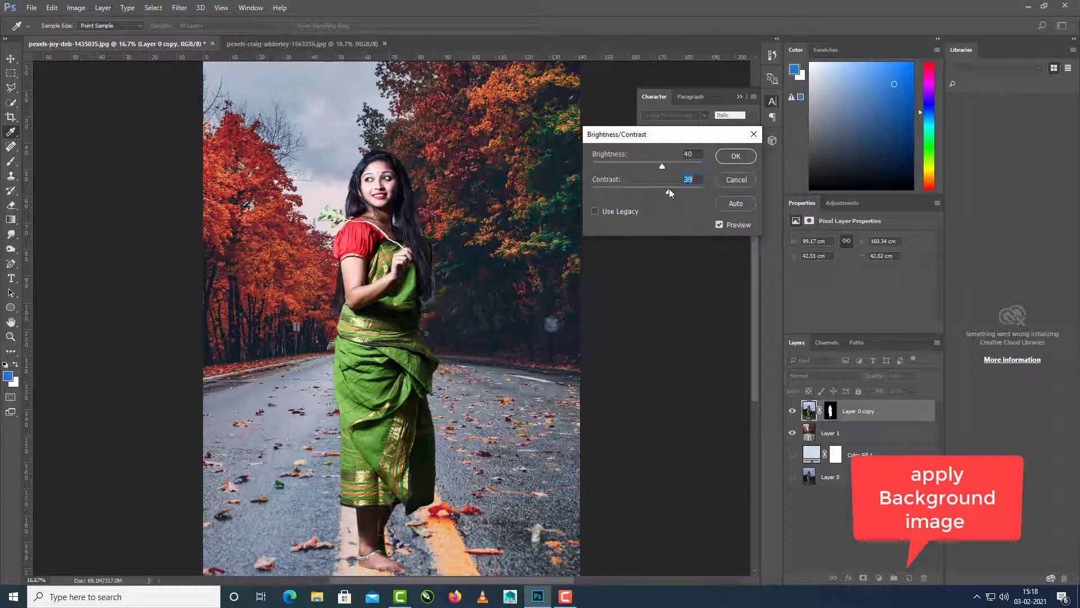
left_click(736, 156)
Apply Color Balance to the midtones of Layer 0 copy, setting red to +45 and shifting magenta towards green
left_click(76, 7)
mouse_move(93, 36)
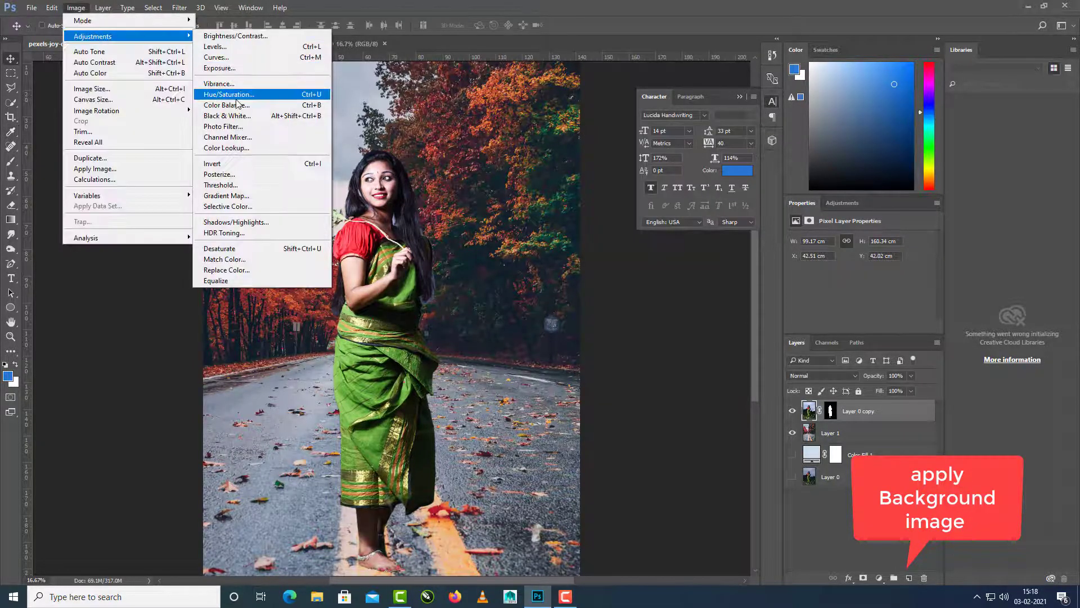
left_click(240, 107)
left_click_drag(770, 152, 618, 111)
left_click_drag(664, 160, 683, 160)
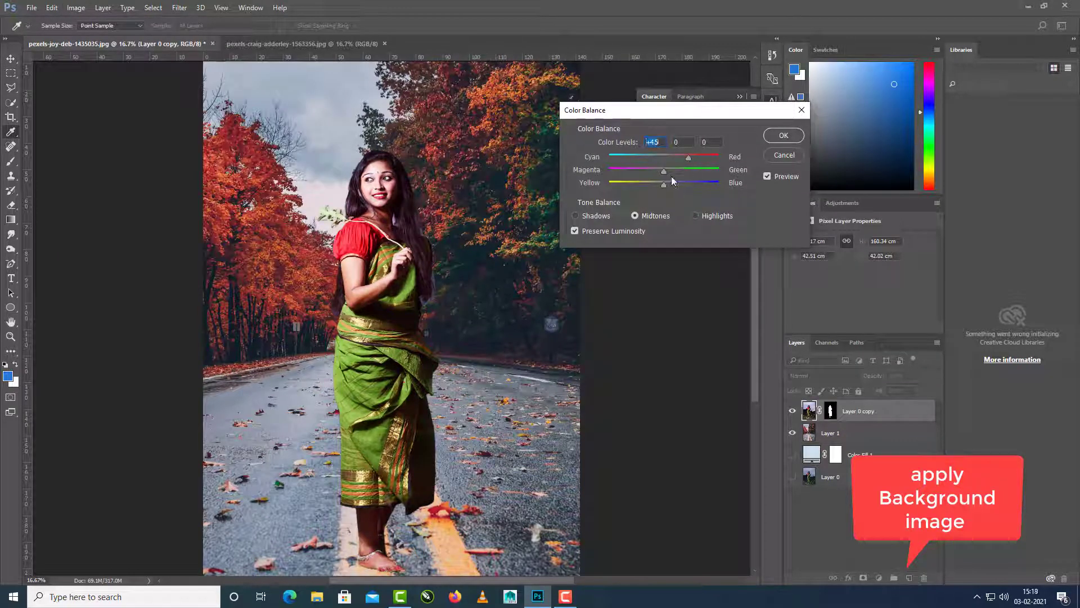
left_click_drag(665, 171, 687, 172)
left_click_drag(666, 187, 665, 183)
left_click(784, 135)
Add a new empty layer between the road background and the woman for her shadow
left_click_drag(750, 471, 729, 419)
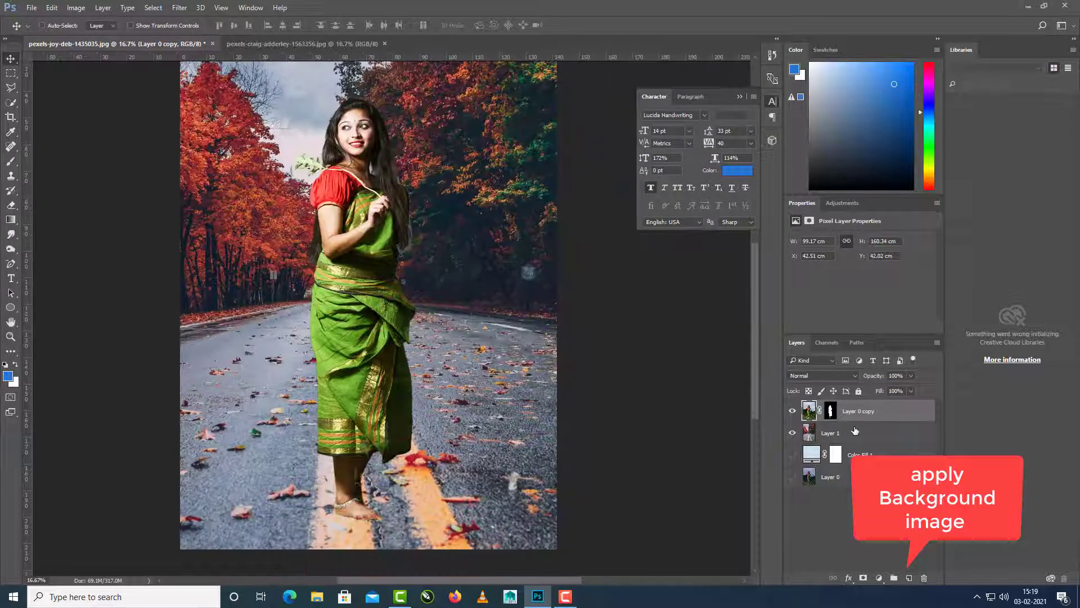
left_click(855, 430)
left_click(909, 578)
left_click_drag(465, 393, 468, 365)
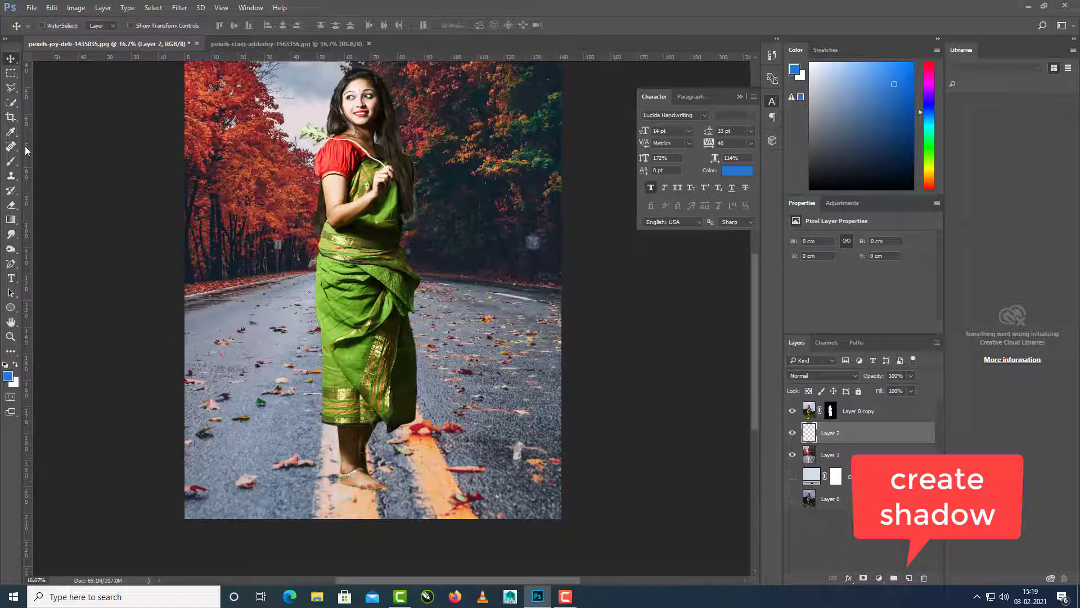
Undo a blue Brush test stroke beside the foot and set the foreground colour to black
key("b")
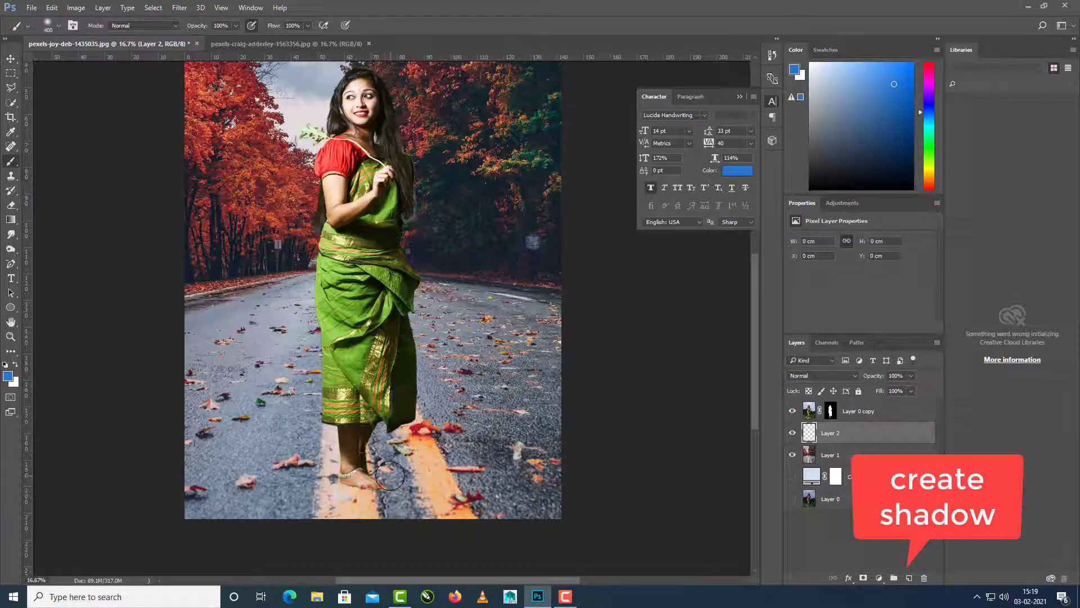
left_click_drag(389, 479, 415, 482)
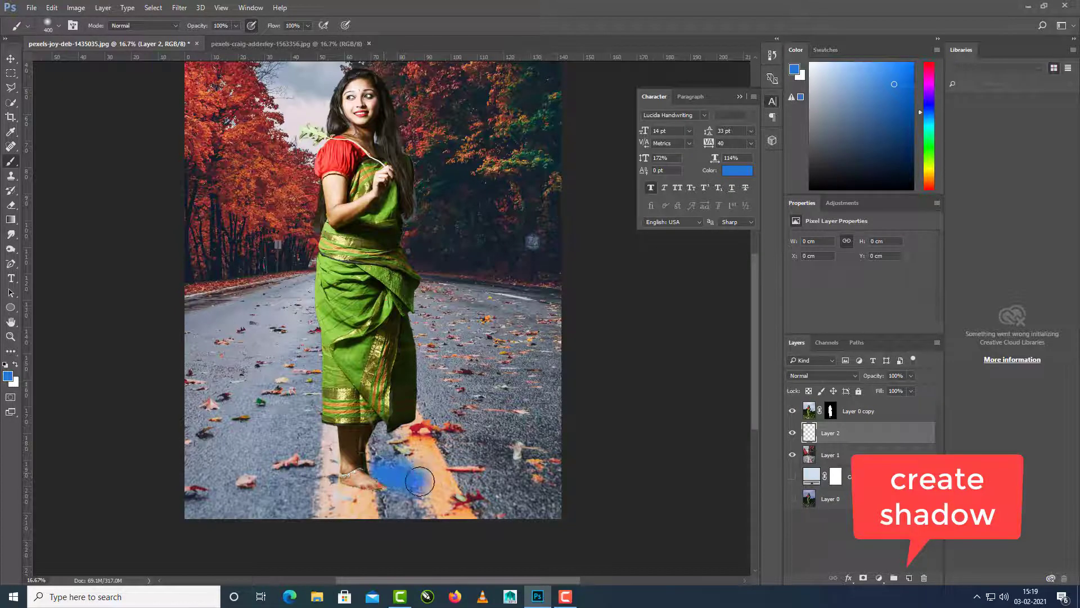
key("ctrl+z")
left_click(9, 377)
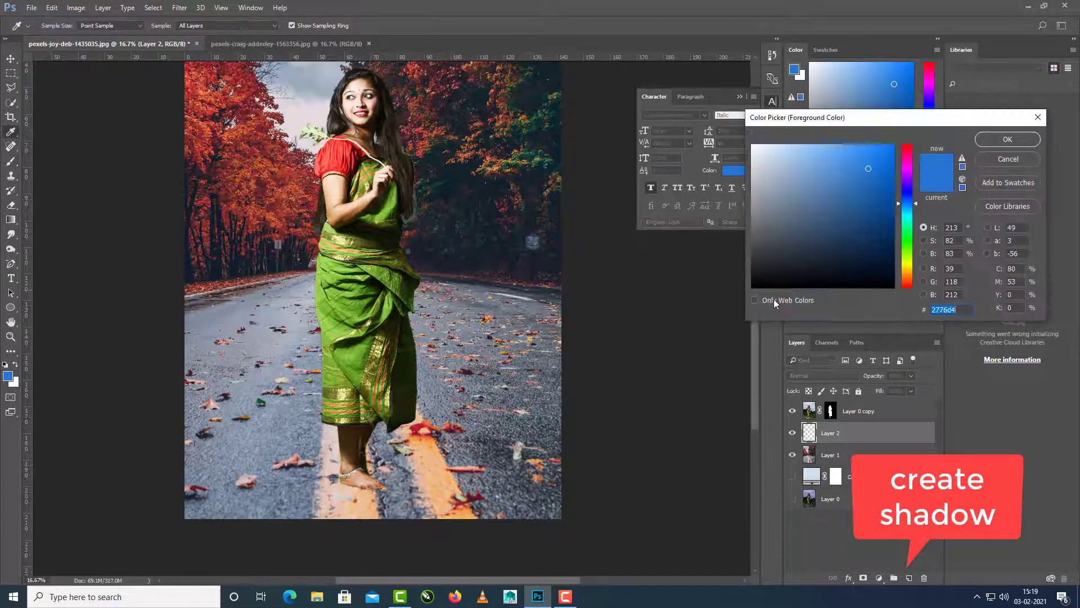
left_click(775, 301)
left_click(1037, 117)
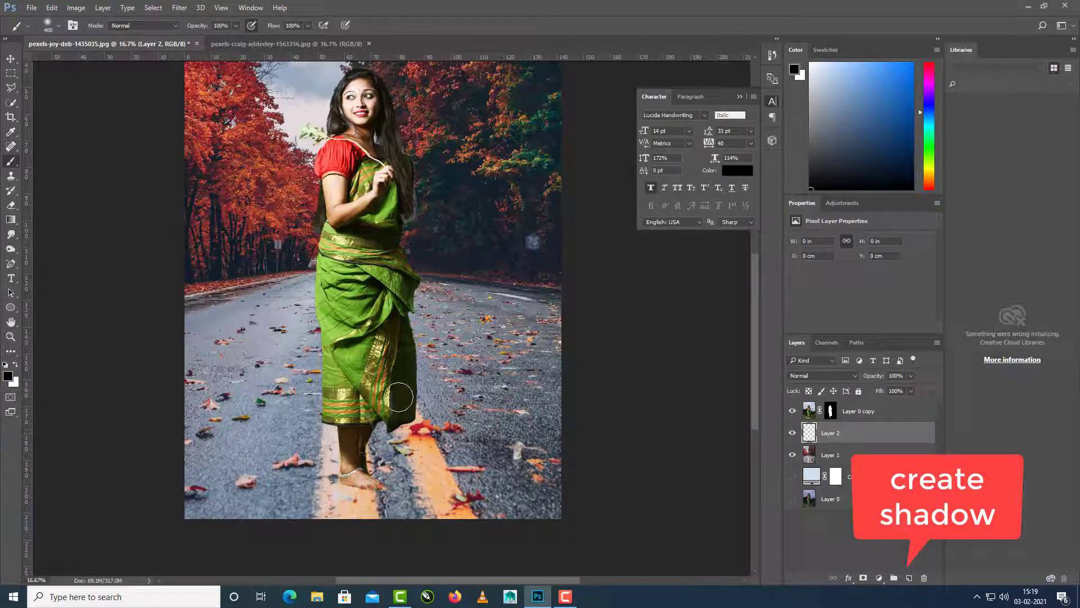
Paint a soft black shadow on the road beside the foot with a 900 px Brush, extending it at 42% opacity and 41% flow
key("bracketright")
key("bracketright")
key("bracketright")
key("bracketright")
key("bracketright")
left_click_drag(394, 470, 419, 467)
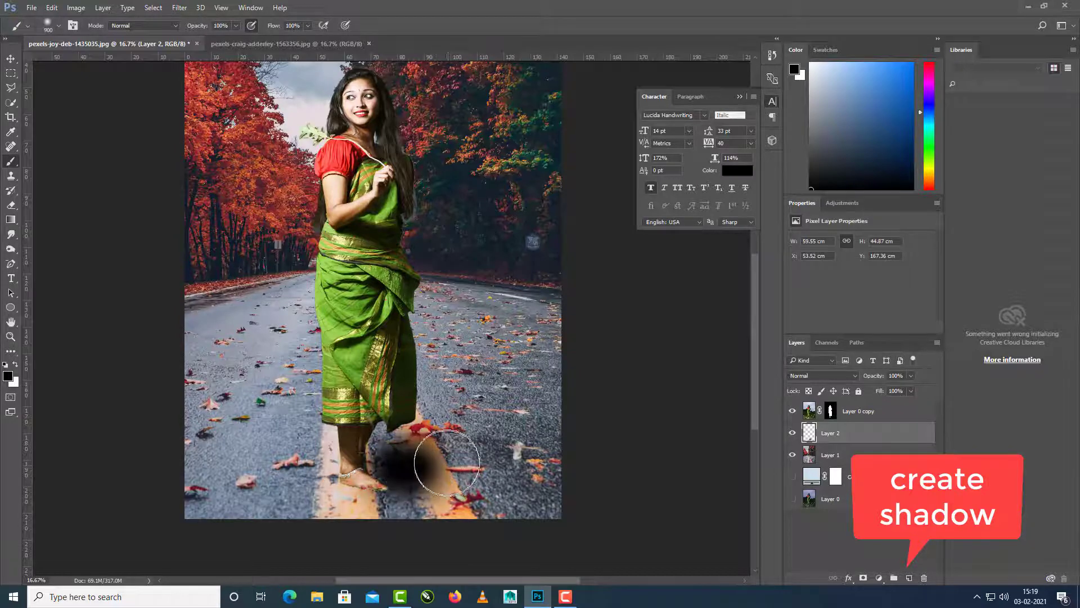
left_click(456, 456)
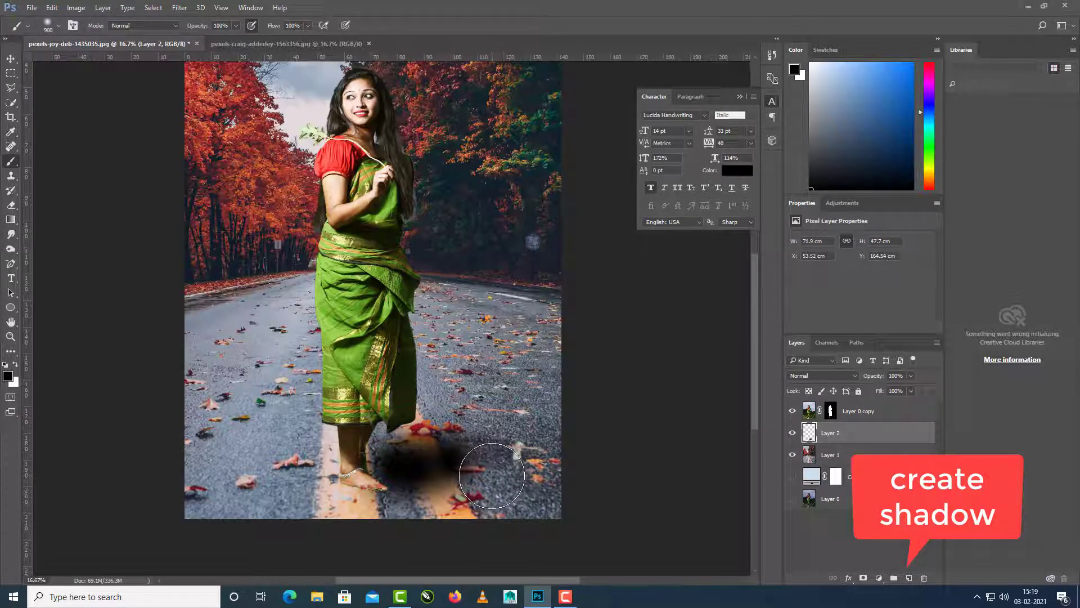
left_click_drag(386, 458, 393, 451)
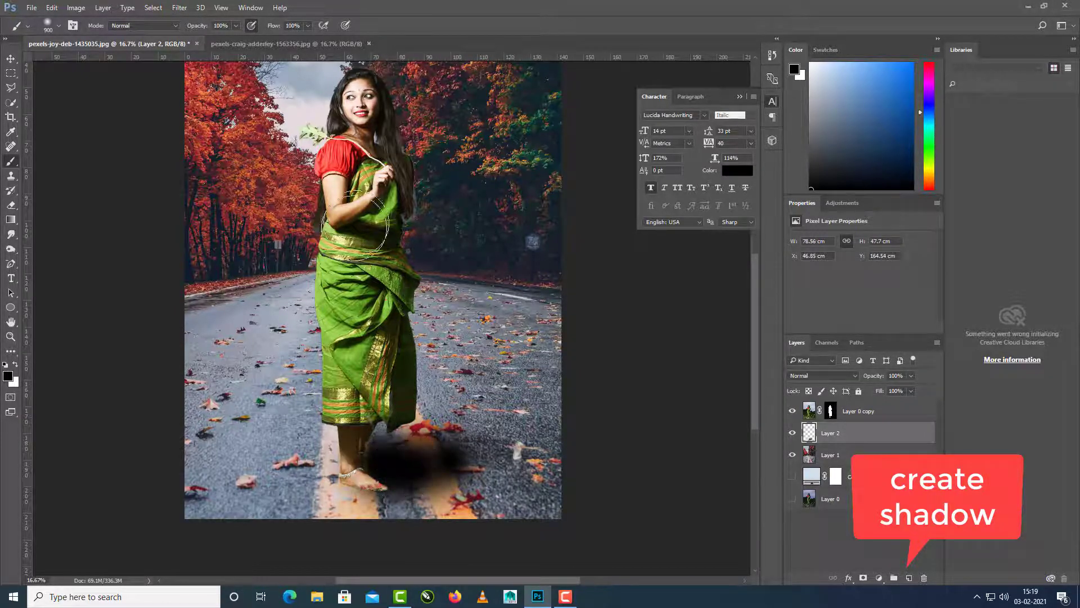
left_click_drag(308, 41, 221, 43)
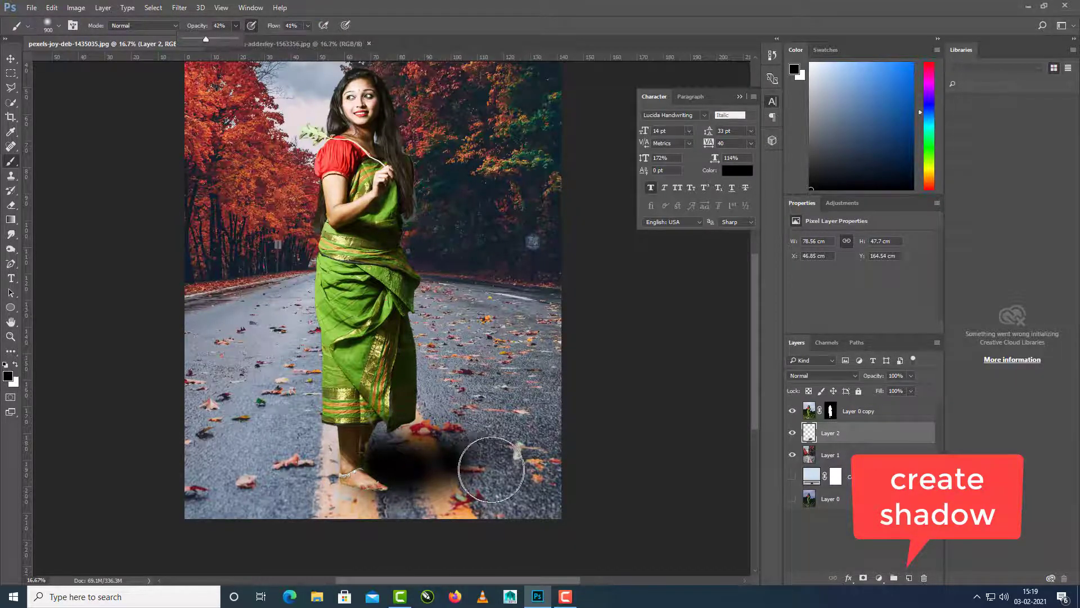
mouse_move(488, 463)
left_mouse_down()
mouse_move(453, 473)
mouse_move(423, 457)
mouse_move(490, 448)
mouse_move(516, 458)
mouse_move(495, 470)
mouse_move(388, 453)
mouse_move(525, 459)
left_mouse_up()
Try Multiply and Screen on the shadow layer, settle on Soft Light and deepen the shadow with extra strokes
left_click(834, 376)
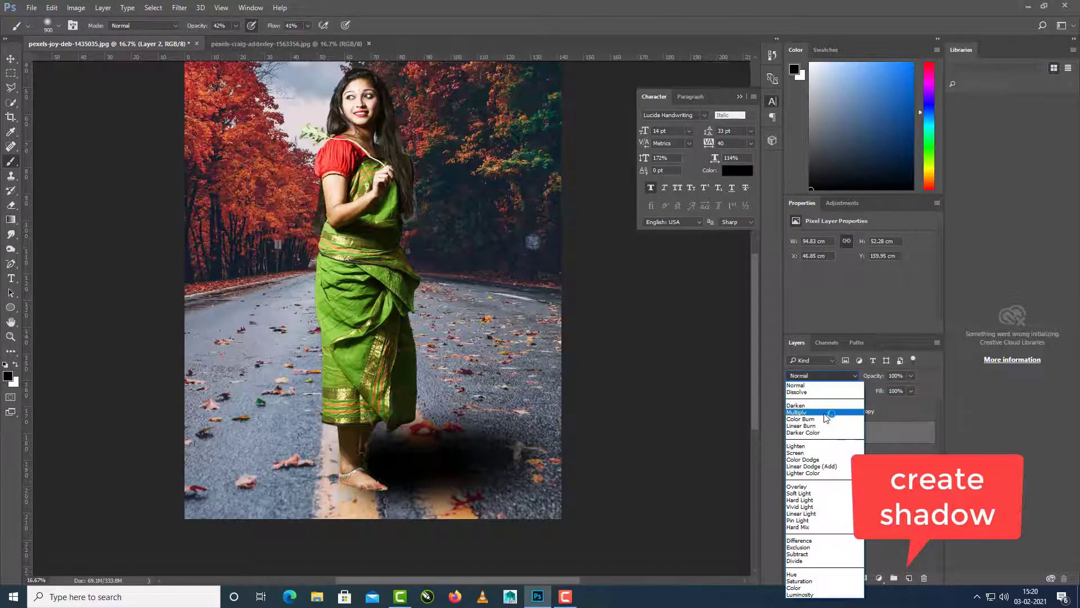
left_click(822, 413)
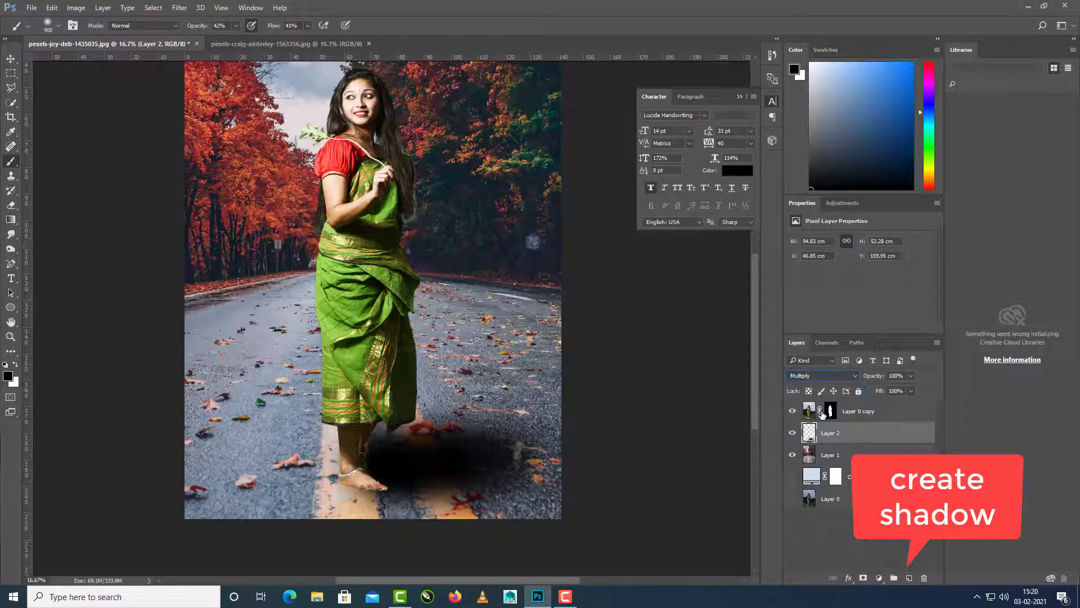
left_click(831, 376)
left_click(818, 453)
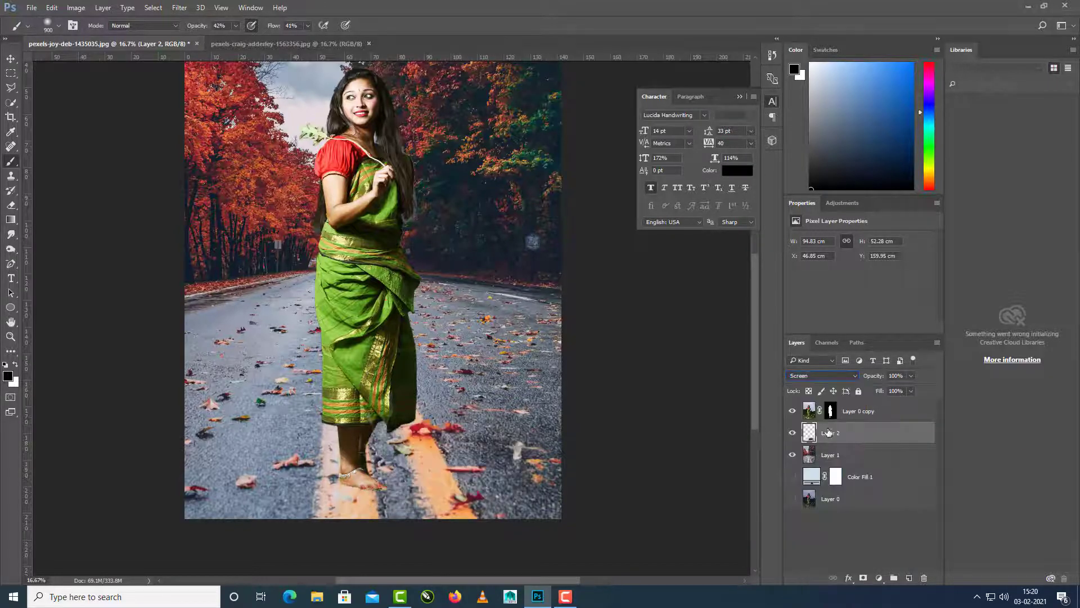
left_click(834, 377)
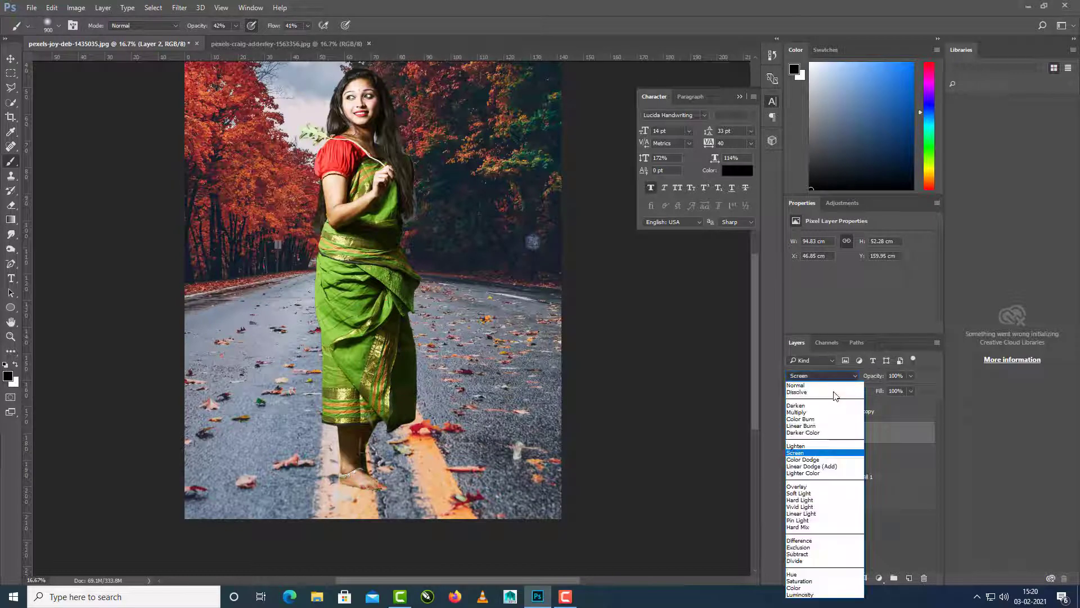
left_click(816, 500)
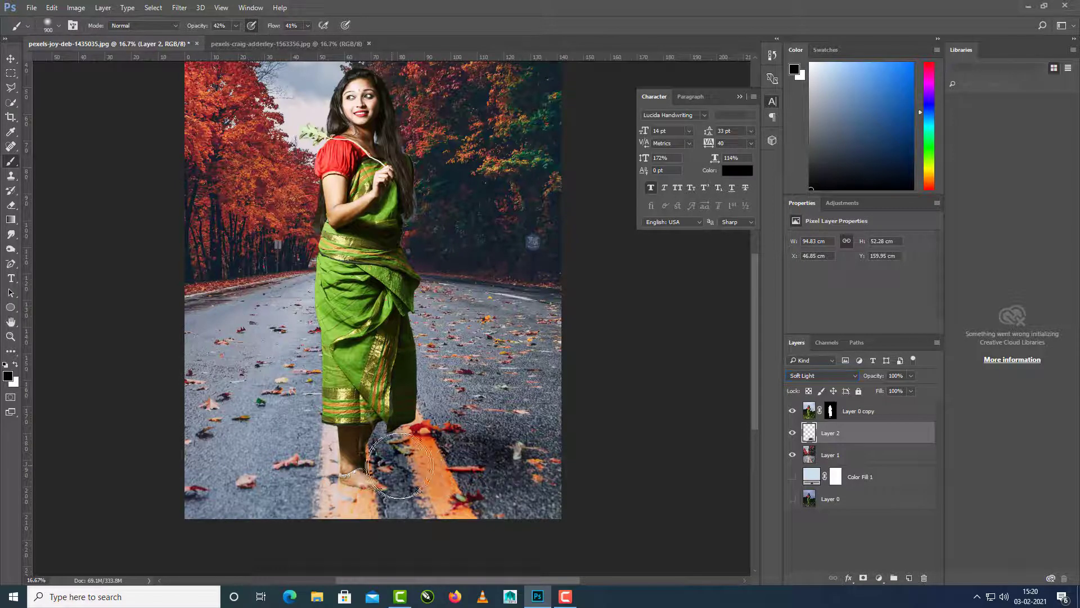
mouse_move(425, 466)
left_mouse_down()
mouse_move(368, 464)
mouse_move(422, 482)
mouse_move(361, 480)
mouse_move(387, 485)
left_mouse_up()
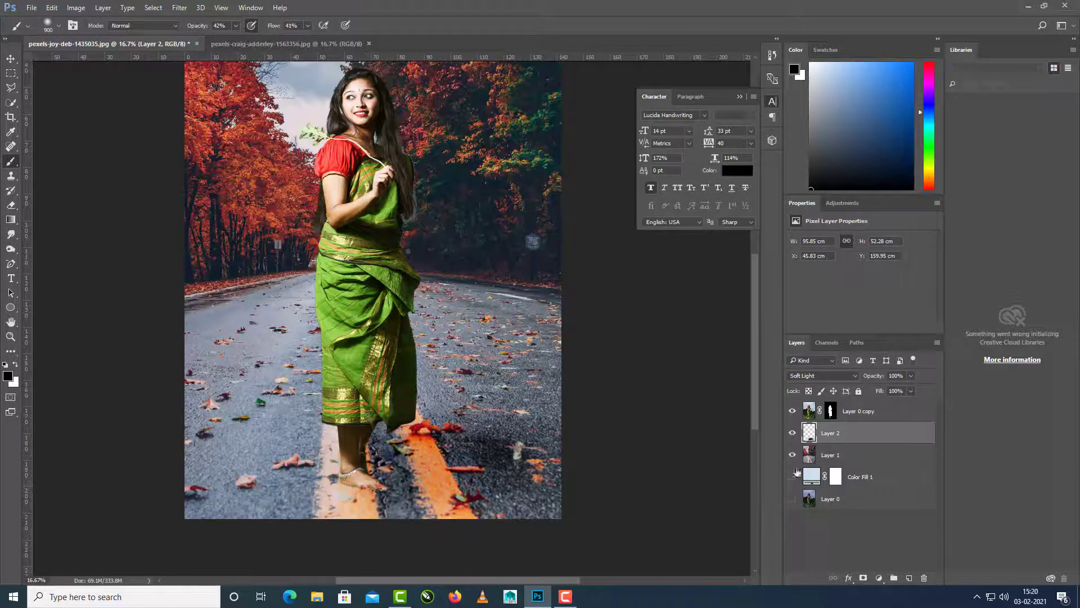
mouse_move(487, 447)
left_mouse_down()
mouse_move(506, 469)
mouse_move(520, 467)
mouse_move(502, 447)
left_mouse_up()
Add another layer above Layer 2, paint a black contact shadow under the foot and reduce the Brush to 250 px
left_click(909, 578)
left_click(364, 476)
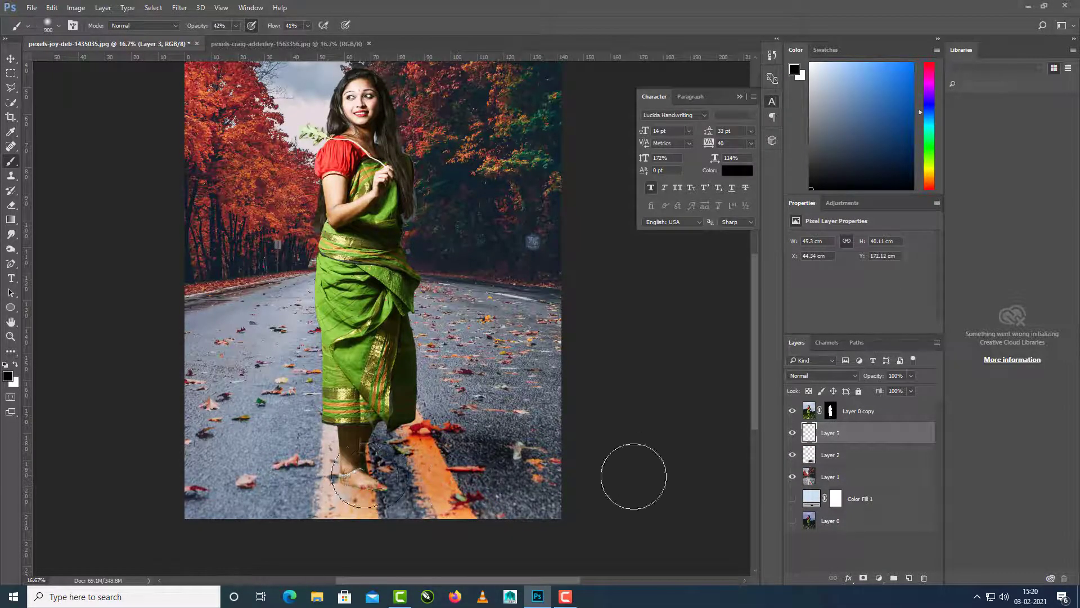
key("bracketleft")
key("bracketleft")
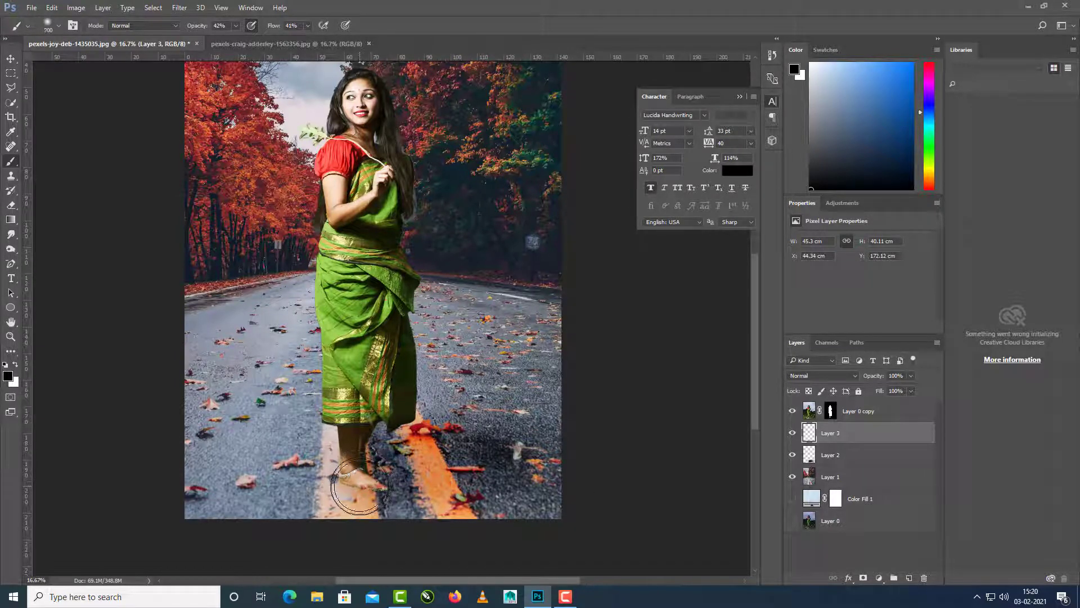
key("bracketleft")
key("bracketleft")
key("bracketleft")
key("bracketleft")
key("bracketleft")
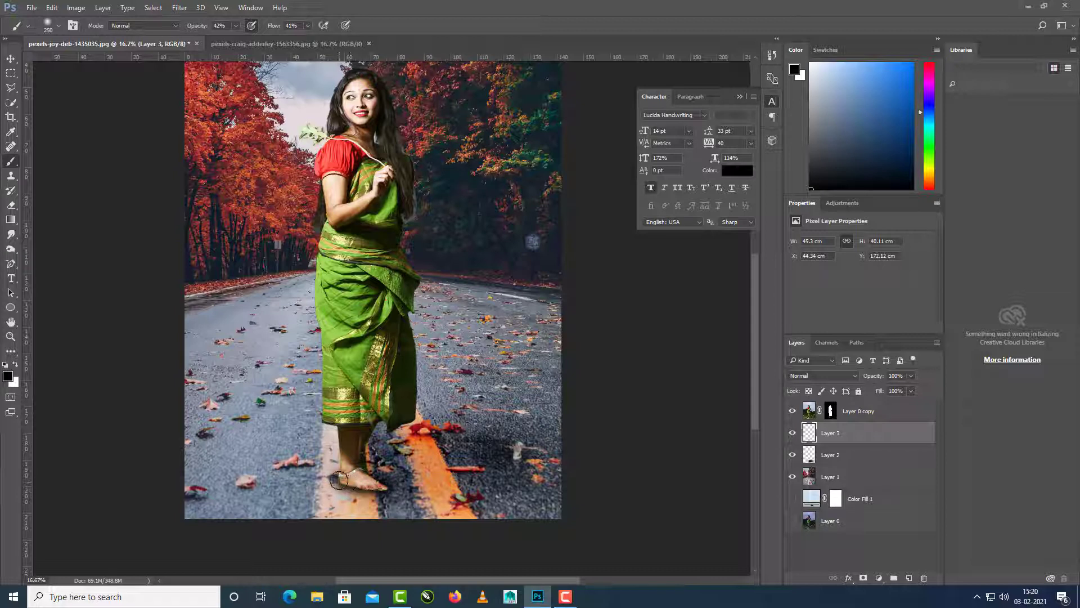
Darken the shadow beside the toes with a 500 px Brush and erase the excess around the foot with a 200 px Eraser
key("bracketright")
key("bracketright")
key("bracketright")
mouse_move(383, 476)
left_mouse_down()
mouse_move(415, 488)
mouse_move(386, 461)
mouse_move(419, 476)
mouse_move(403, 486)
mouse_move(412, 478)
mouse_move(475, 496)
mouse_move(381, 494)
mouse_move(425, 494)
left_mouse_up()
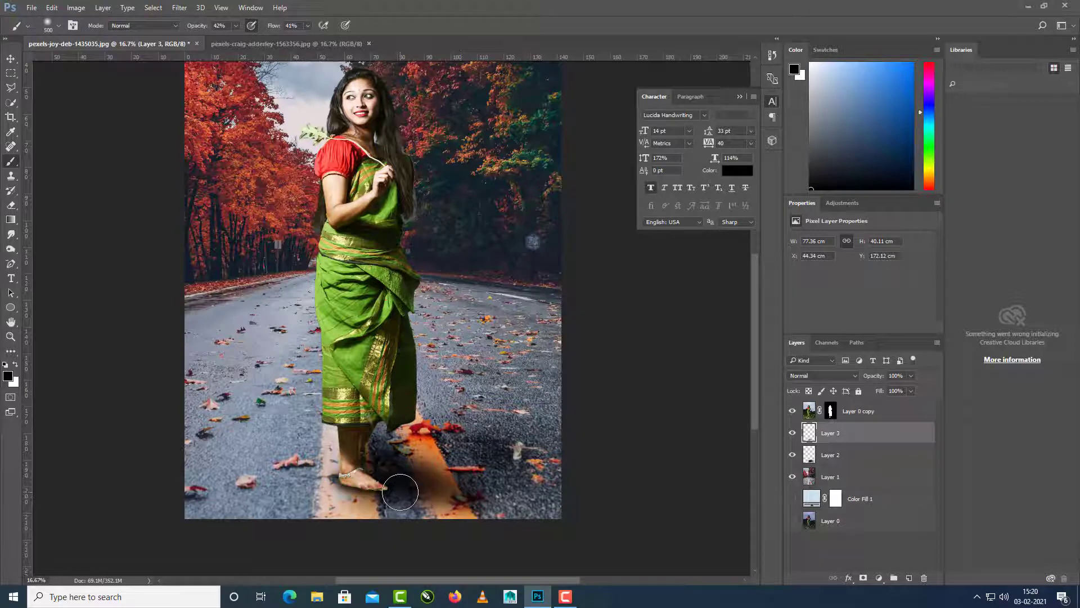
key("e")
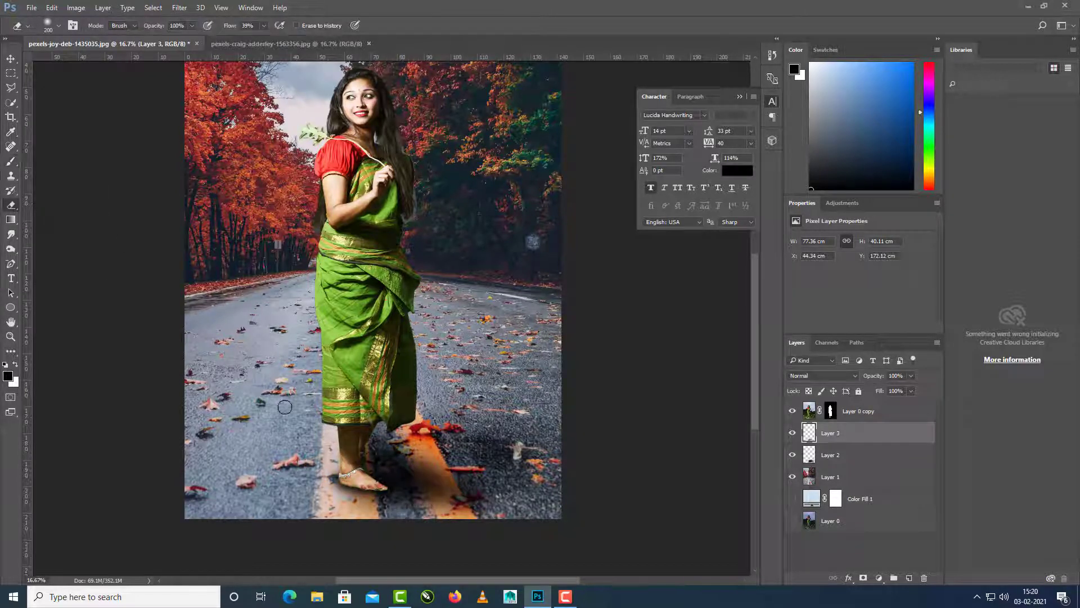
left_click_drag(373, 498, 292, 477)
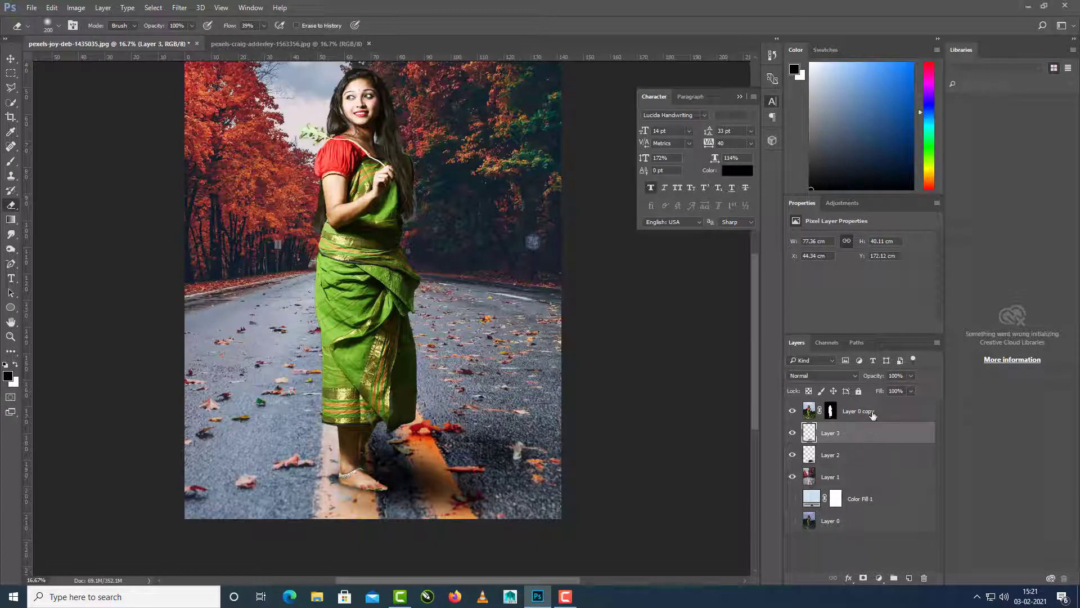
Try Screen on Layer 3, settle on Multiply and erase the excess shadow just below the foot with the 200 px Eraser
left_click(850, 376)
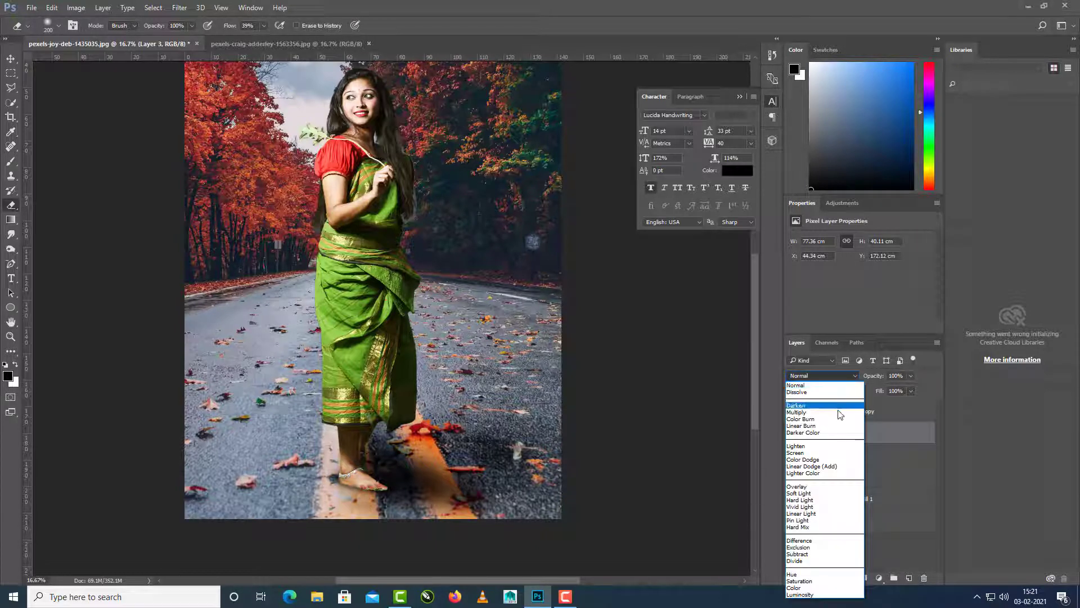
left_click(831, 458)
left_click(821, 375)
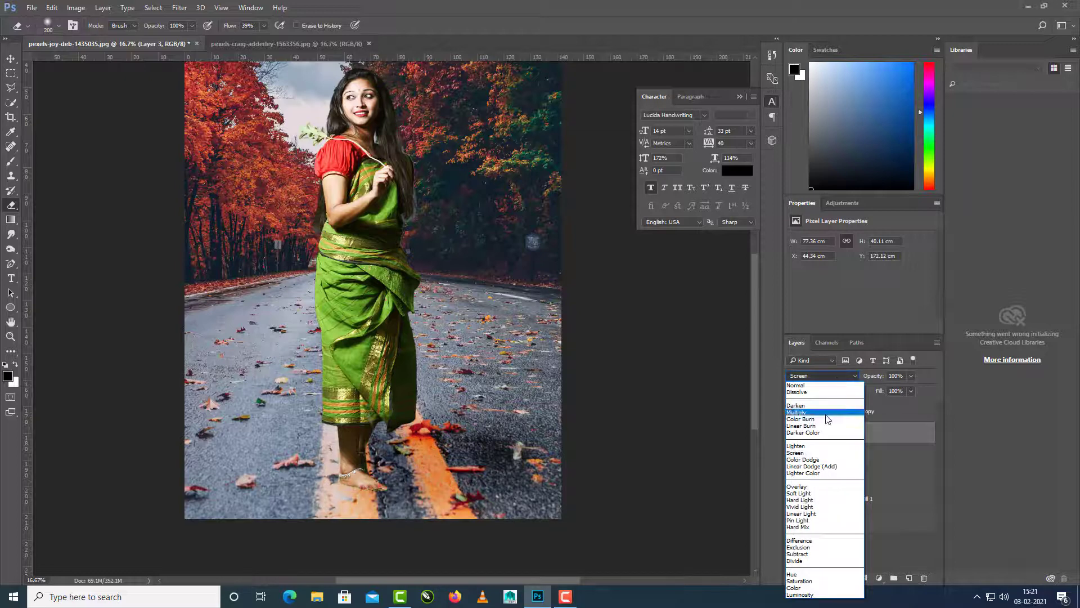
left_click(828, 417)
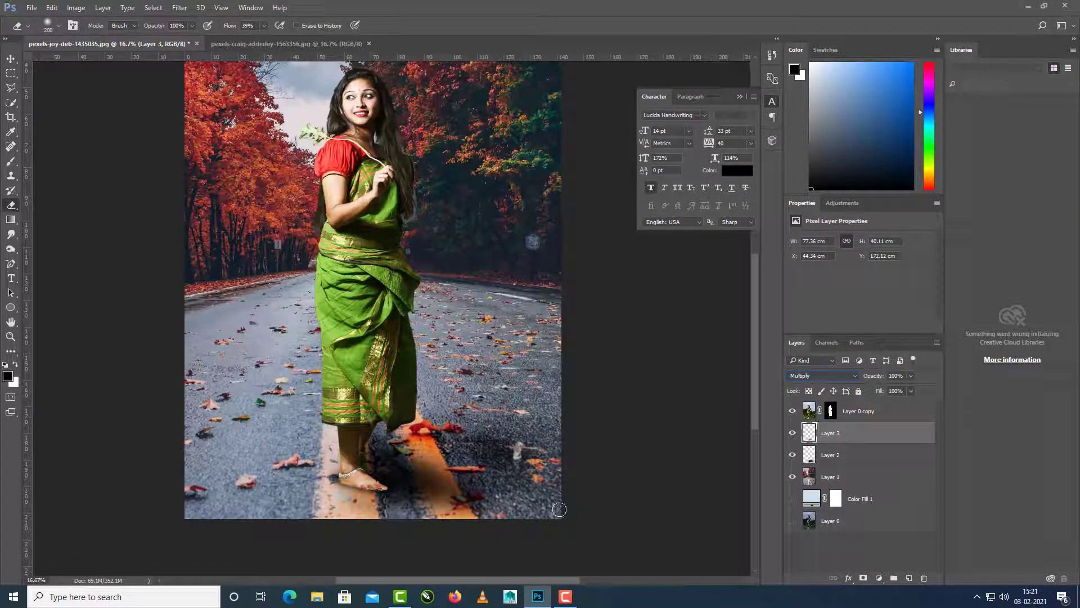
mouse_move(355, 493)
left_mouse_down()
mouse_move(324, 469)
mouse_move(368, 510)
left_mouse_up()
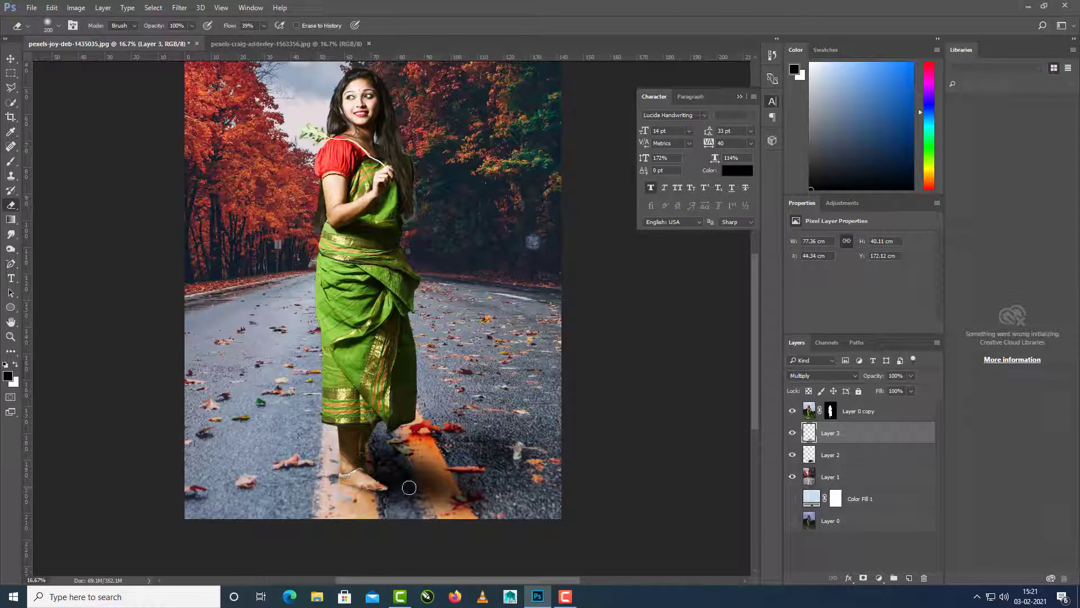
Deepen the black shadow beside the foot with a 500 px Brush and widen it across the road with a 1000 px Brush
key("b")
mouse_move(374, 480)
left_mouse_down()
mouse_move(397, 481)
mouse_move(370, 467)
mouse_move(396, 491)
mouse_move(389, 480)
mouse_move(409, 483)
mouse_move(377, 459)
mouse_move(418, 481)
mouse_move(417, 466)
mouse_move(450, 473)
mouse_move(421, 485)
mouse_move(461, 500)
mouse_move(388, 493)
mouse_move(433, 509)
mouse_move(396, 509)
mouse_move(370, 490)
mouse_move(419, 490)
mouse_move(395, 490)
mouse_move(470, 499)
left_mouse_up()
key("ctrl+minus")
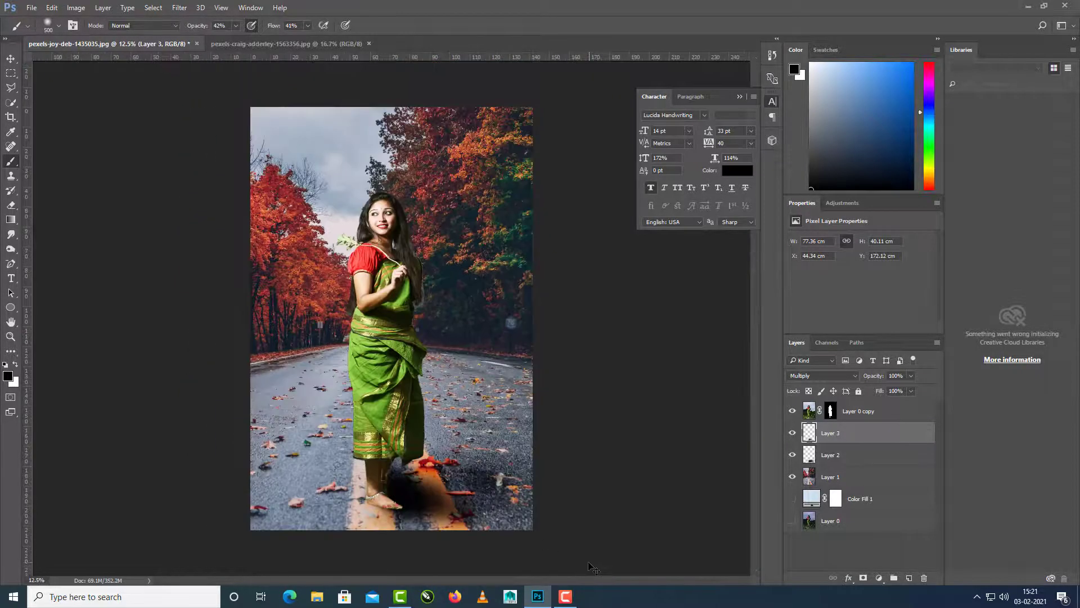
key("ctrl+minus")
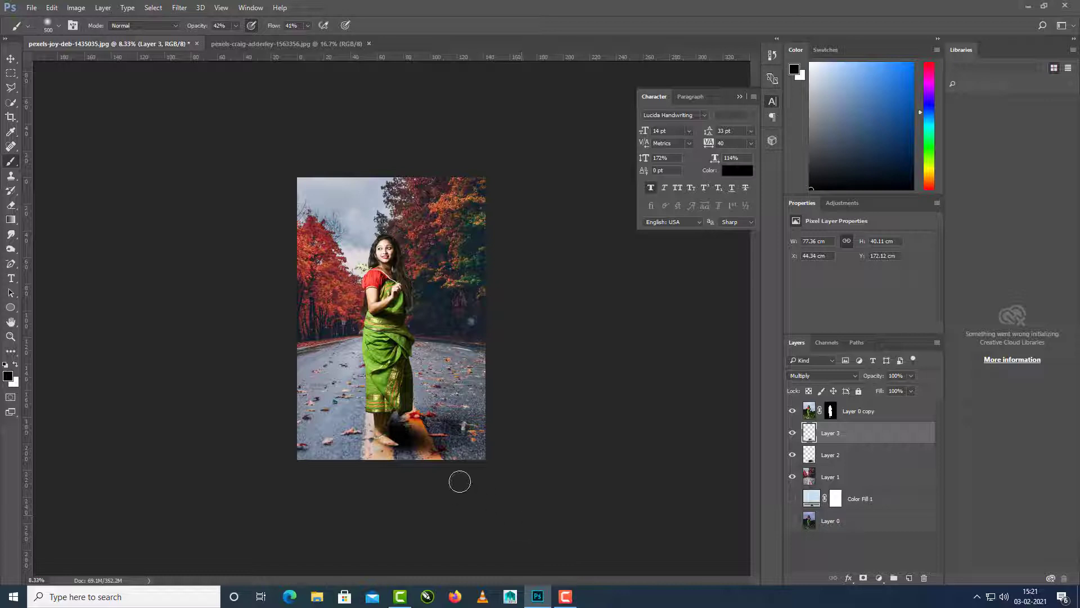
key("bracketright")
key("bracketright")
key("bracketright")
key("bracketright")
key("bracketright")
mouse_move(429, 434)
left_mouse_down()
mouse_move(454, 445)
mouse_move(399, 422)
left_mouse_up()
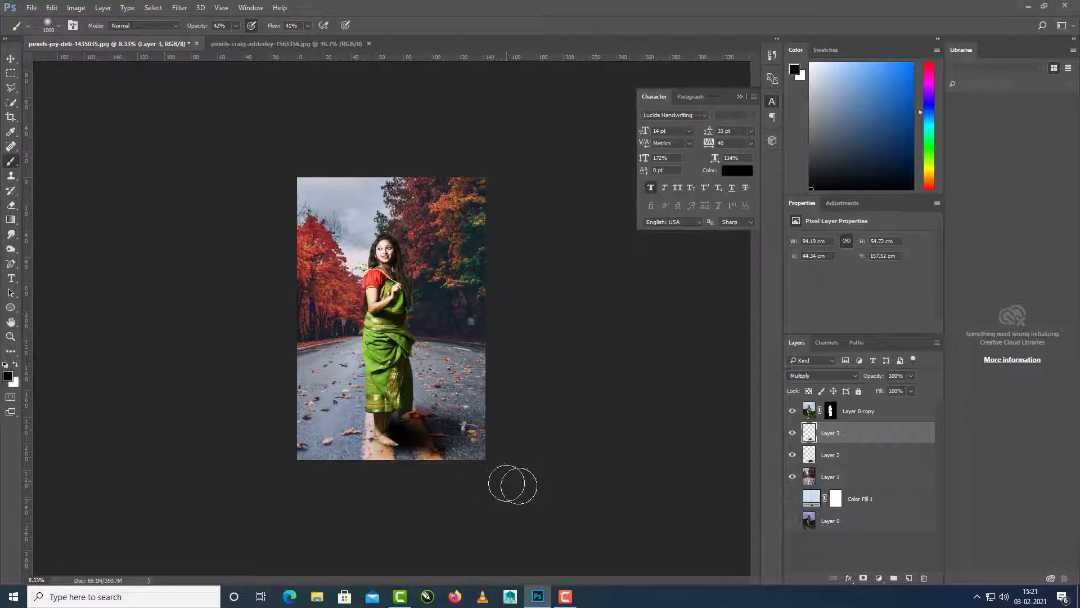
Soften the shadow around the feet with an 800 px Eraser at 28% opacity
key("e")
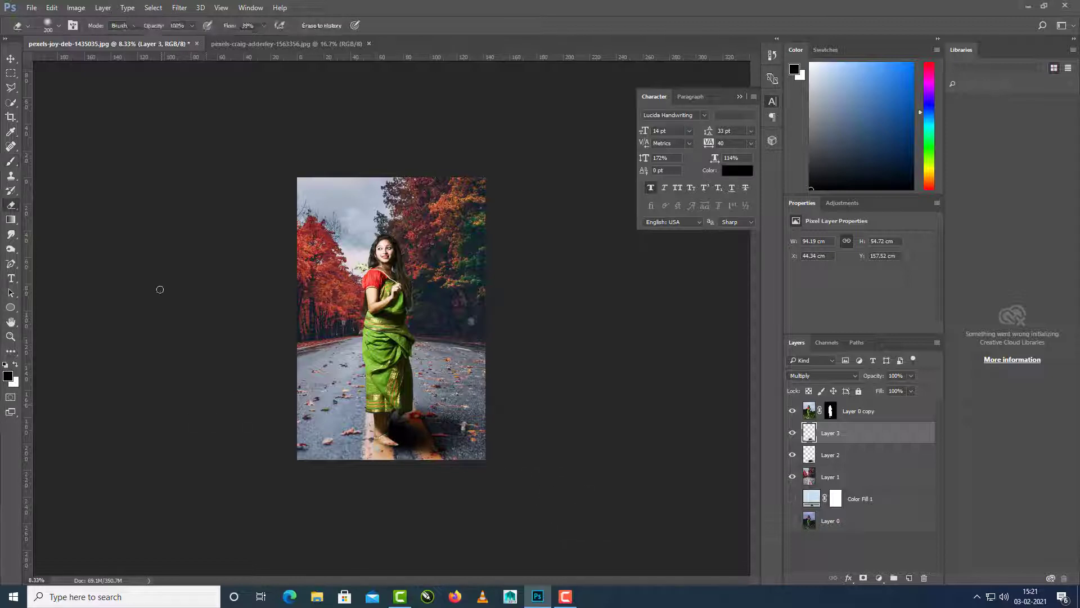
left_click_drag(191, 25, 160, 44)
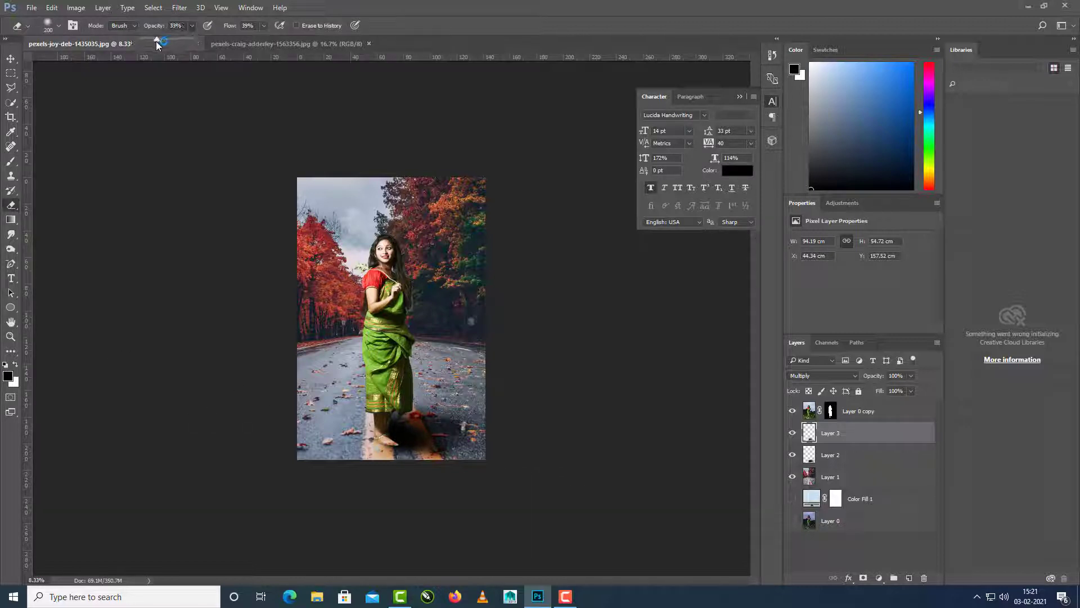
key("bracketright")
key("bracketright")
key("bracketright")
key("bracketright")
key("bracketright")
key("bracketright")
key("bracketright")
left_click_drag(423, 447, 336, 416)
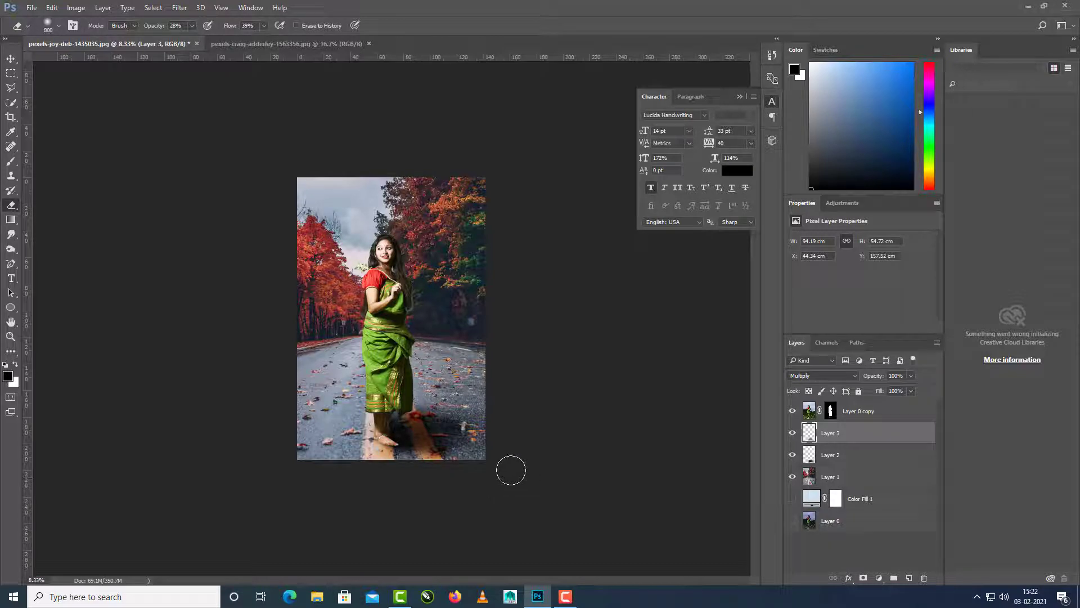
Outline the long reddish leaf on the road behind the heel with the Polygonal Lasso
key("ctrl+plus")
key("ctrl+plus")
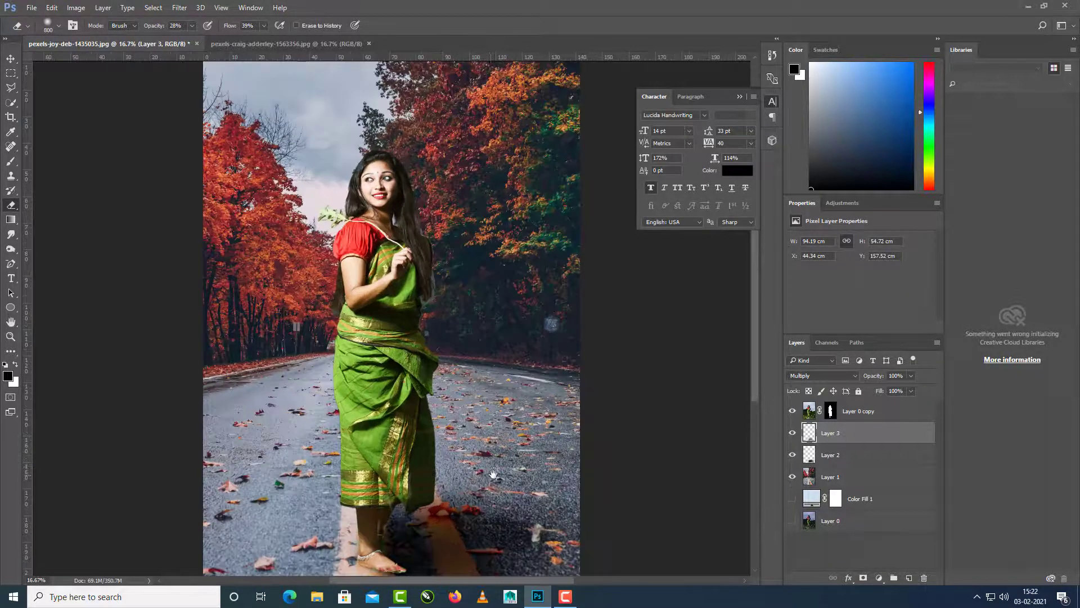
left_click_drag(476, 499, 497, 427)
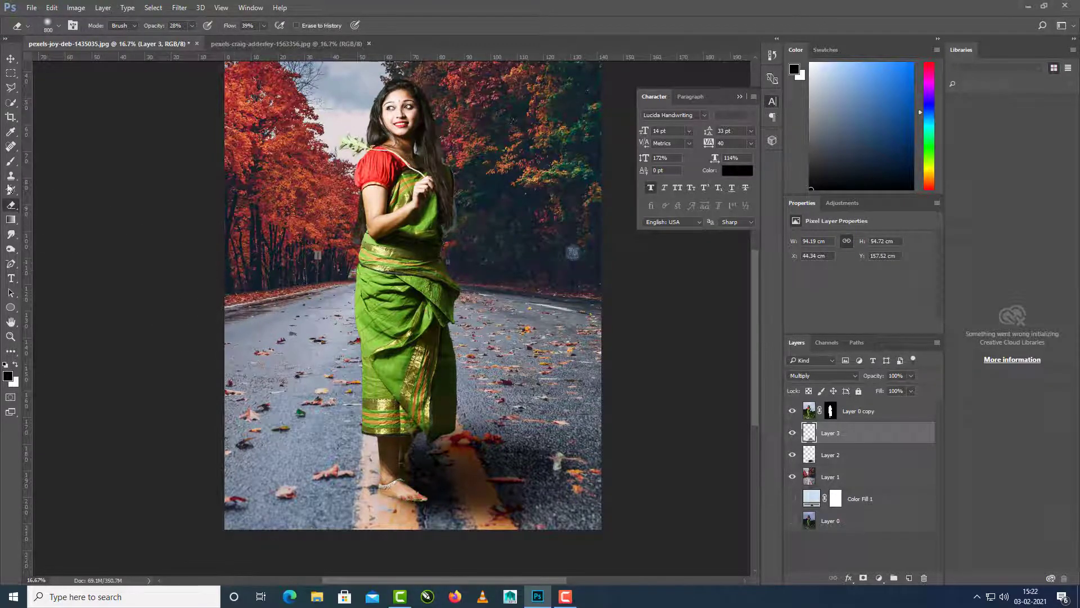
left_click(13, 154)
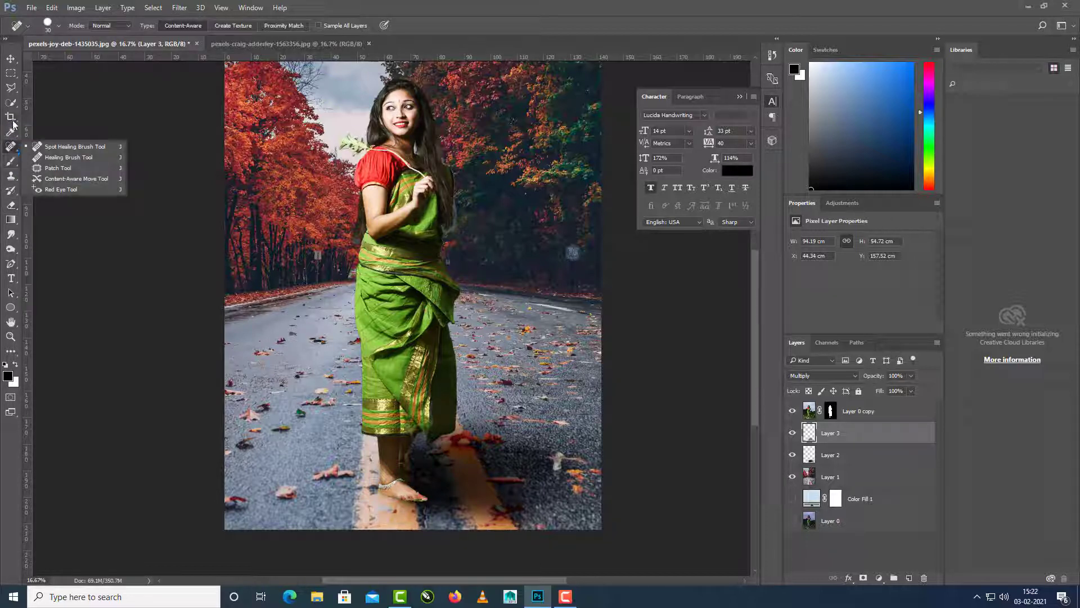
left_click(14, 137)
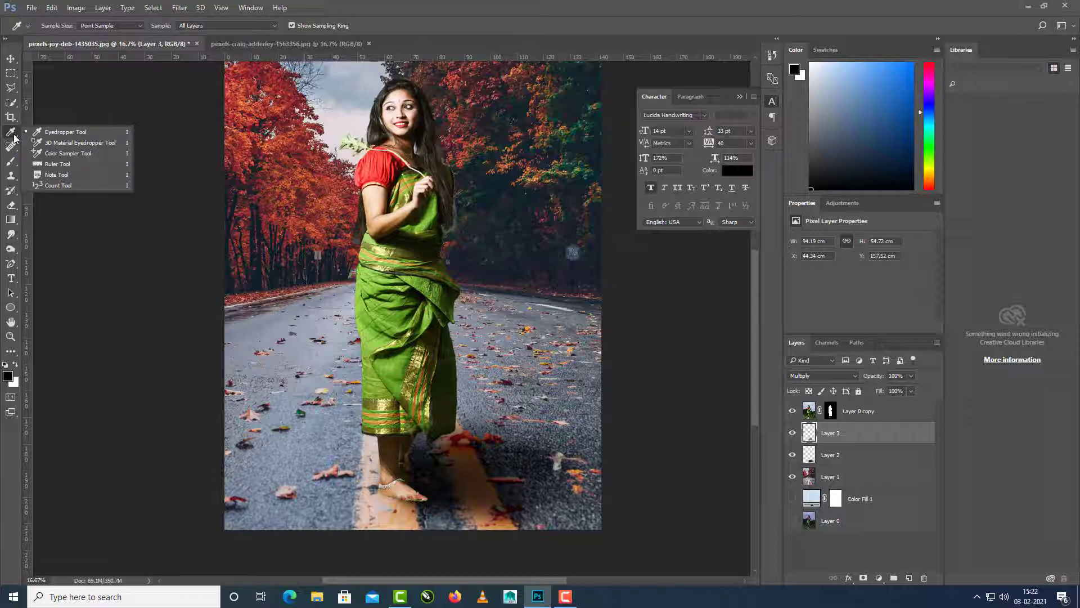
left_click(11, 88)
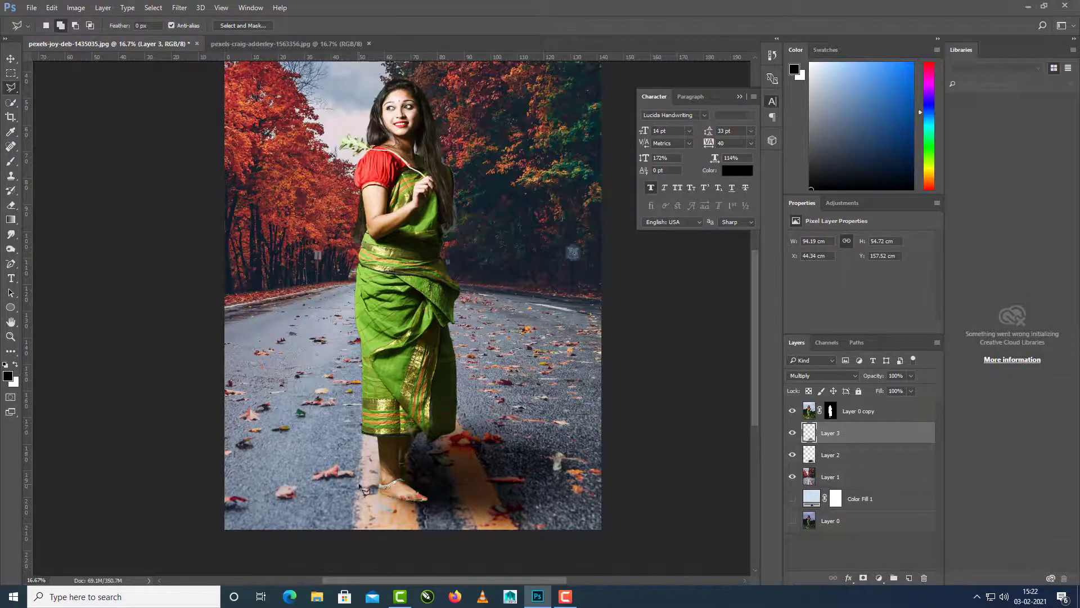
key("ctrl+plus")
key("ctrl+plus")
left_click_drag(355, 477, 380, 393)
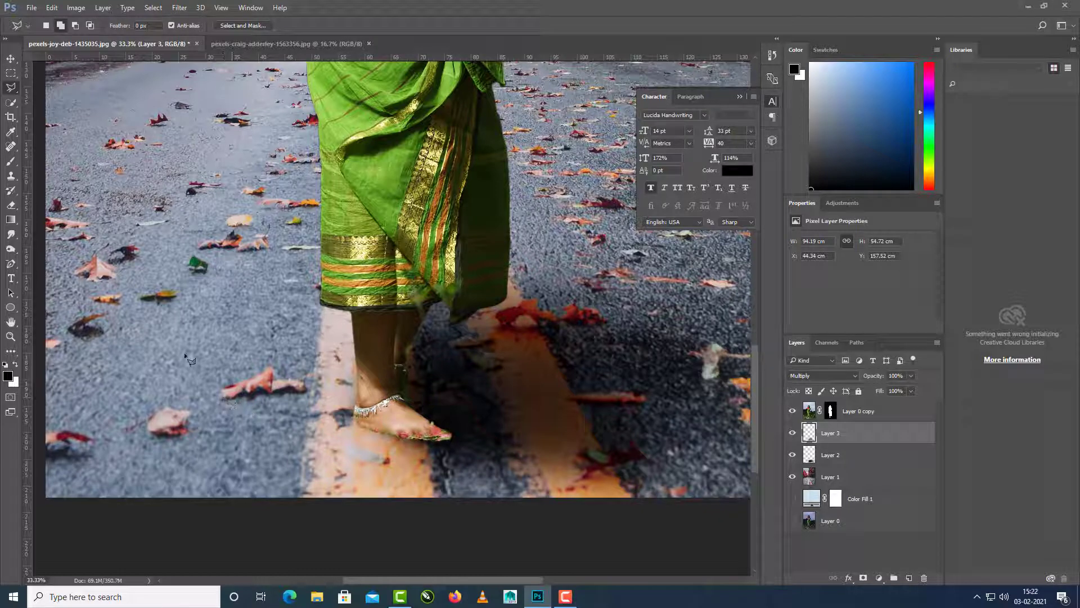
right_click(10, 91)
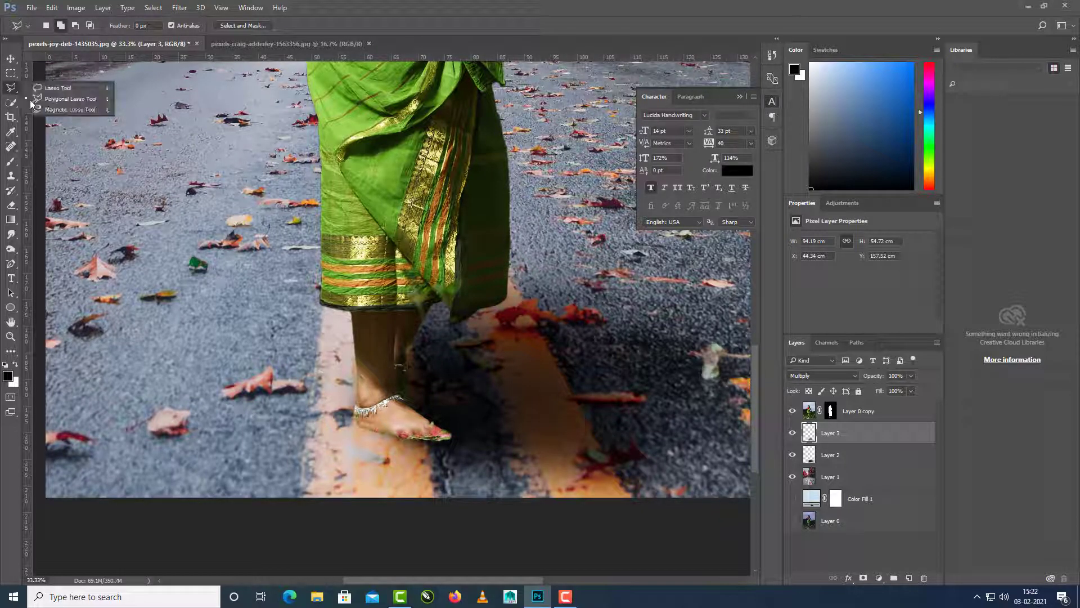
left_click(11, 105)
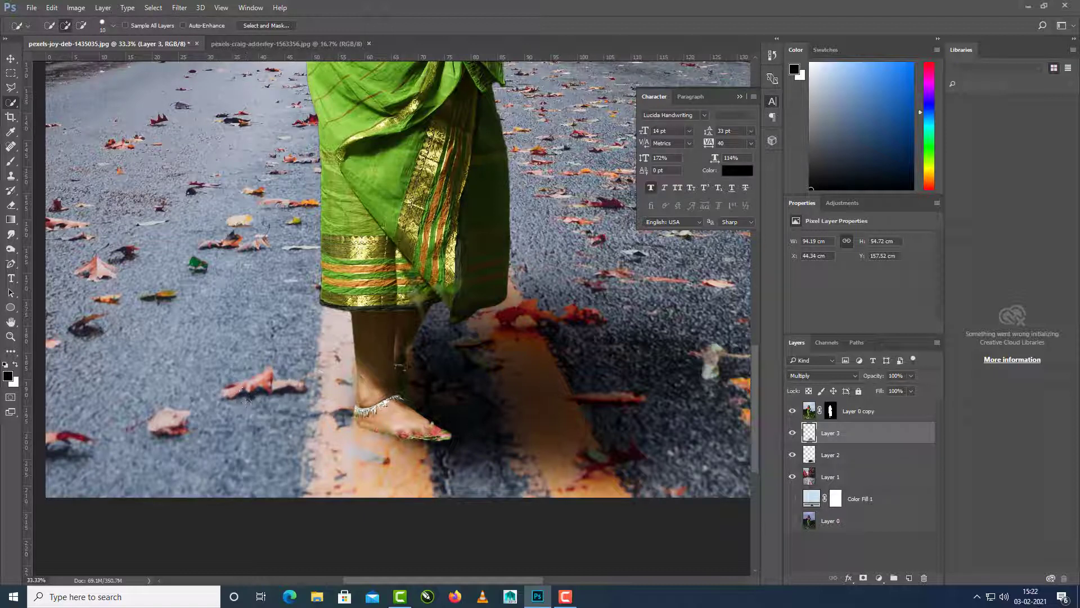
right_click(12, 87)
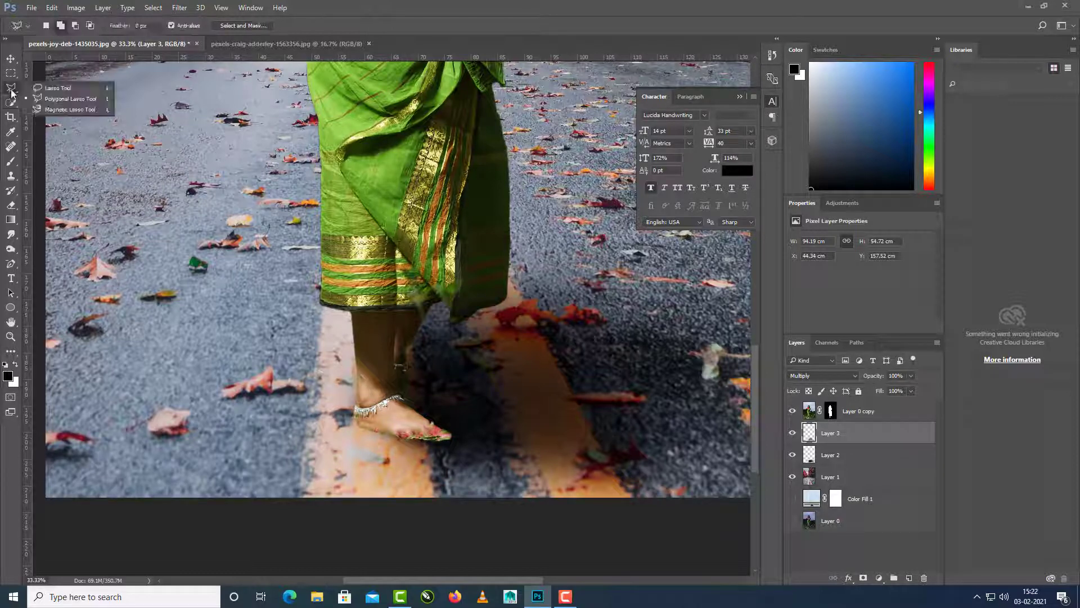
left_click(56, 96)
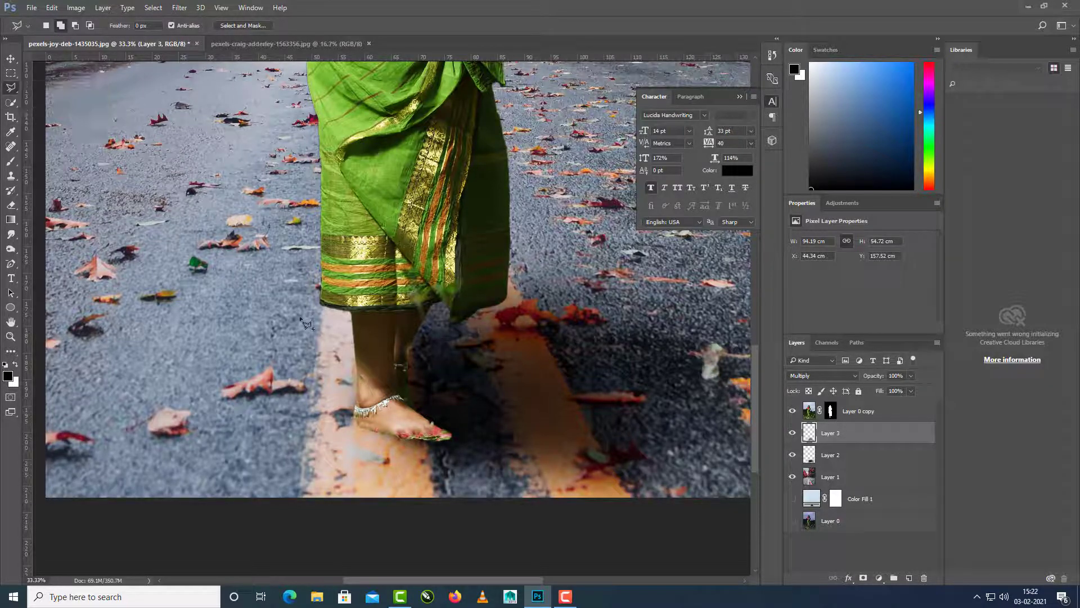
scroll(302, 320, "up", 5)
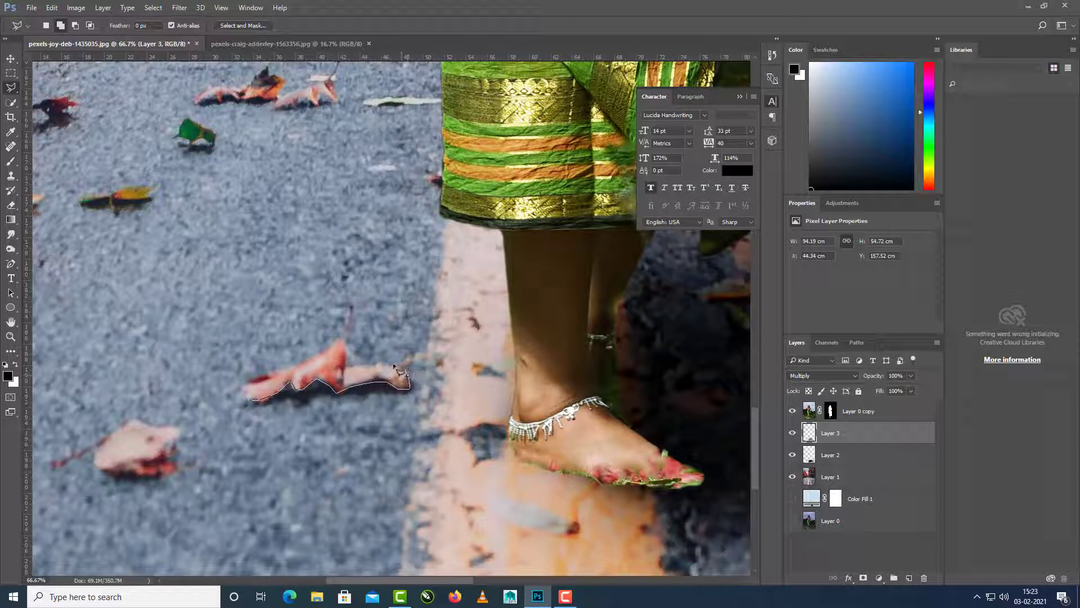
left_click(343, 338)
left_click(250, 400)
Copy the selected leaf from Layer 1 to its own layer and place it over the foot, above Layer 0 copy
left_click(850, 477)
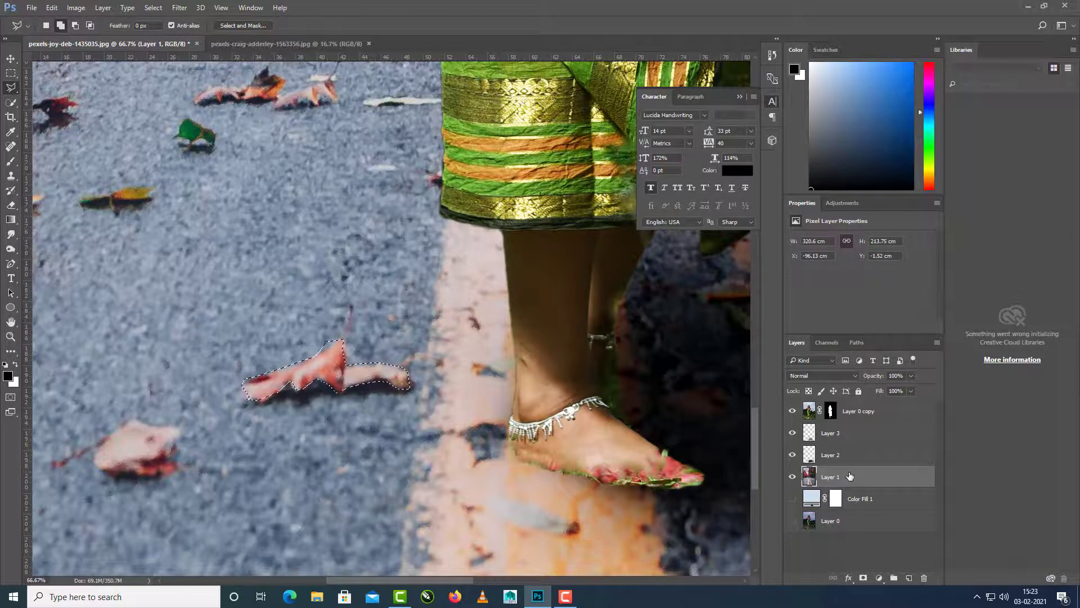
key("ctrl+j")
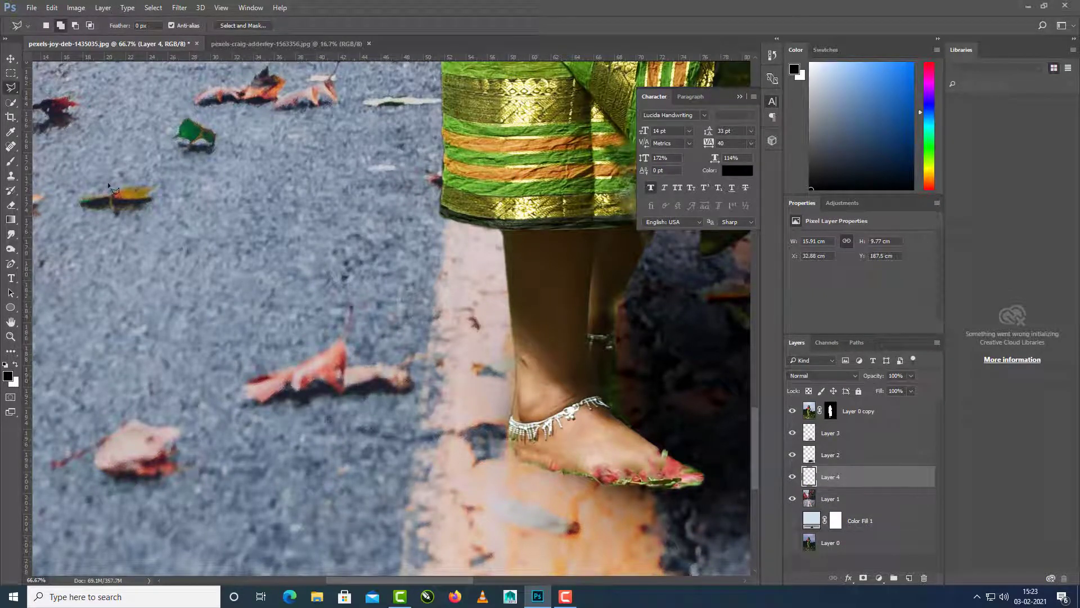
left_click(15, 61)
left_click_drag(338, 376, 665, 521)
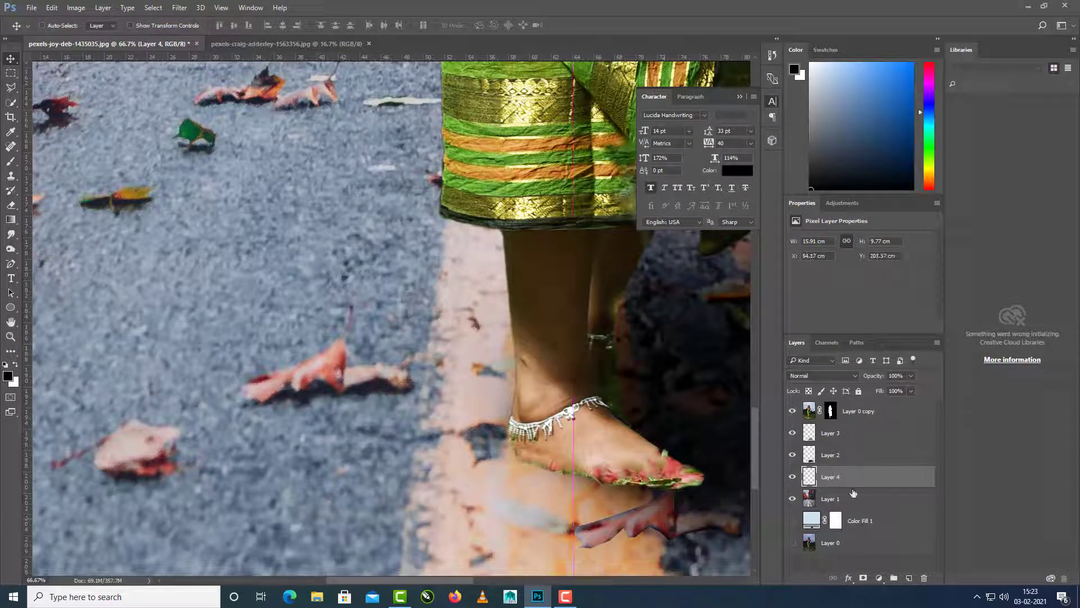
left_click_drag(839, 479, 839, 406)
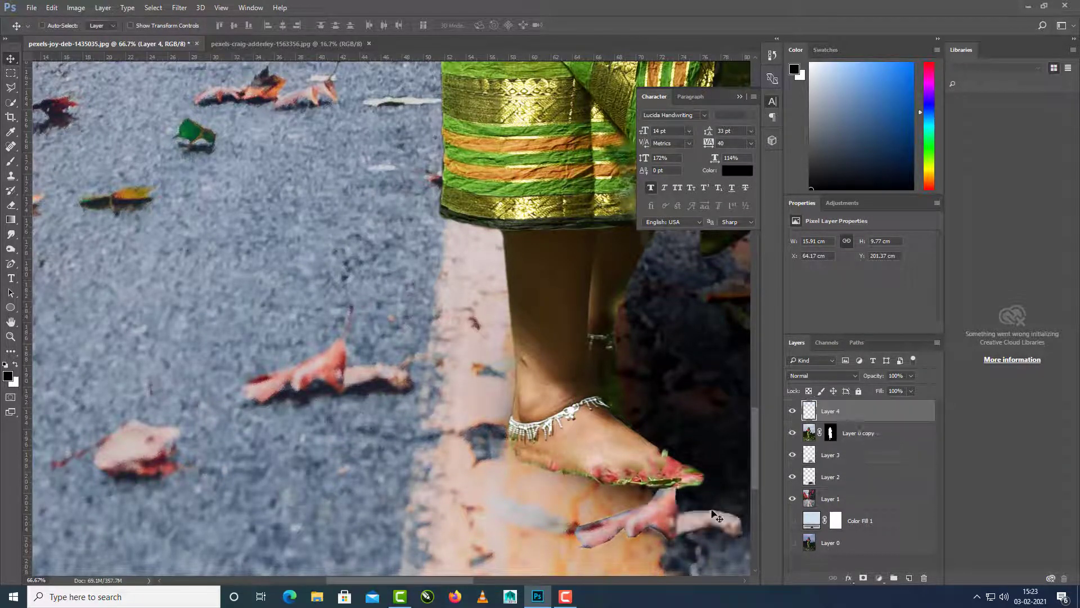
left_click_drag(664, 508, 582, 487)
Rotate the leaf copy about 22° with Free Transform and position it over the toes
key("ctrl+t")
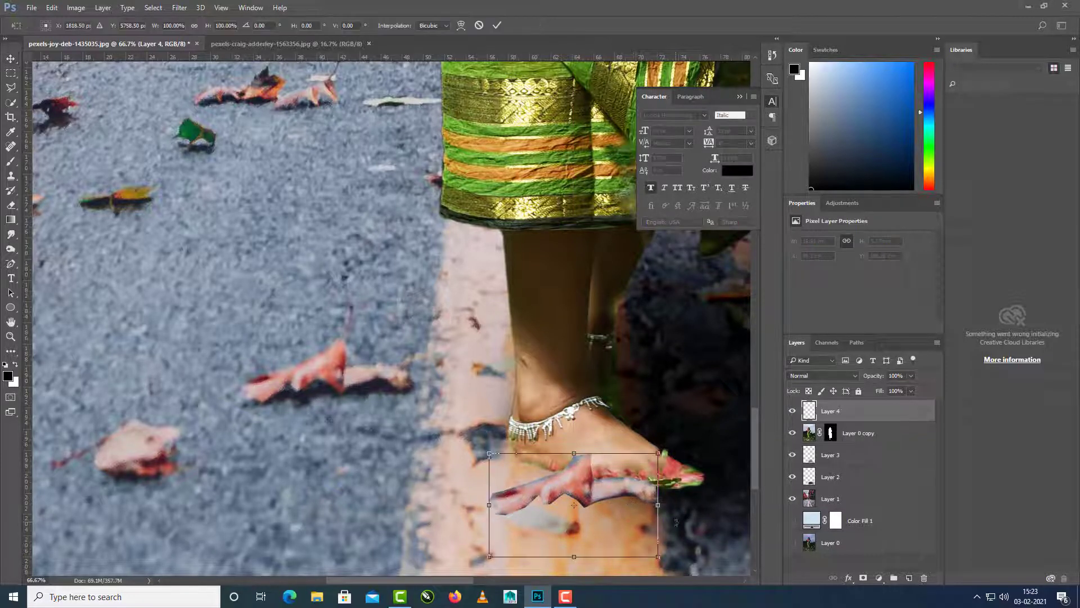
left_click_drag(666, 557, 648, 579)
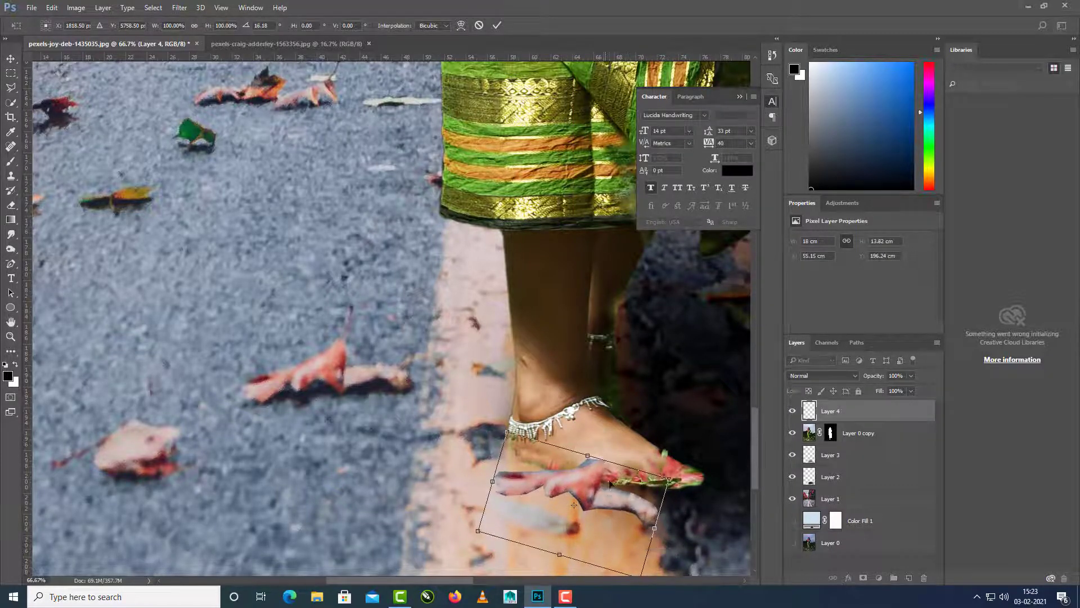
left_click_drag(607, 499, 612, 487)
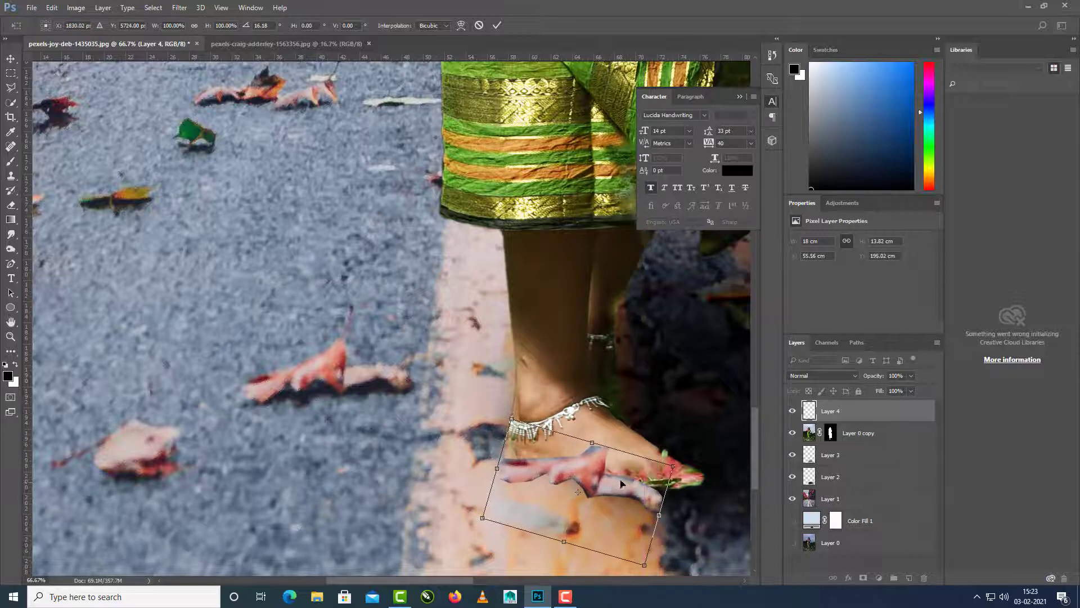
key("ctrl+minus")
key("ctrl+minus")
left_click_drag(487, 413, 533, 419)
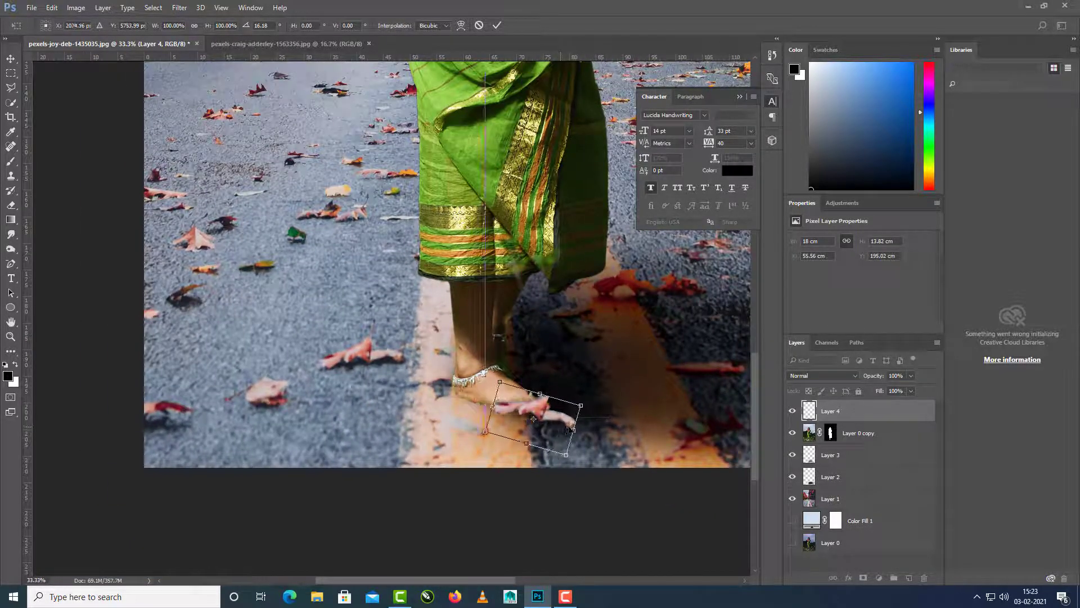
mouse_move(598, 407)
left_mouse_down()
mouse_move(592, 393)
mouse_move(595, 412)
left_mouse_up()
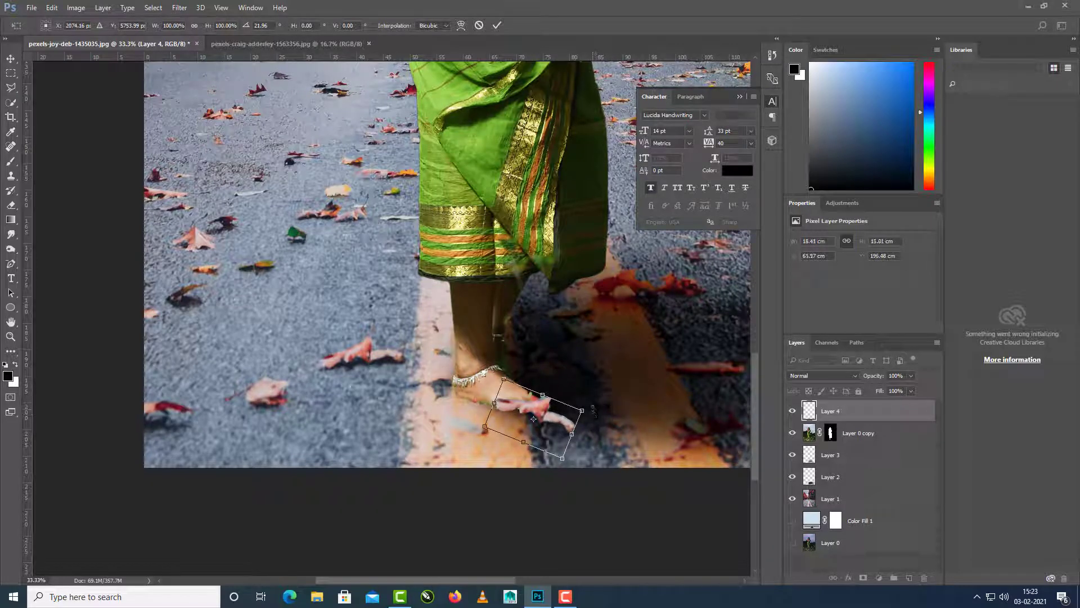
key("Return")
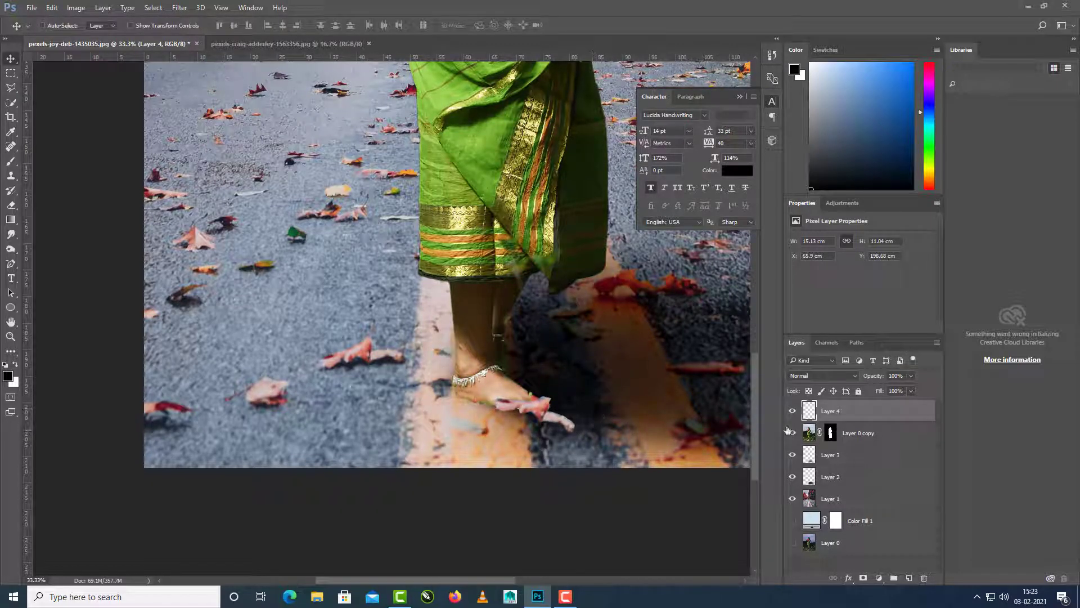
Enable a Drop Shadow in the leaf layer's style and adjust the dark end of its This Layer Blend If range
double_click(810, 412)
left_click_drag(707, 237, 707, 282)
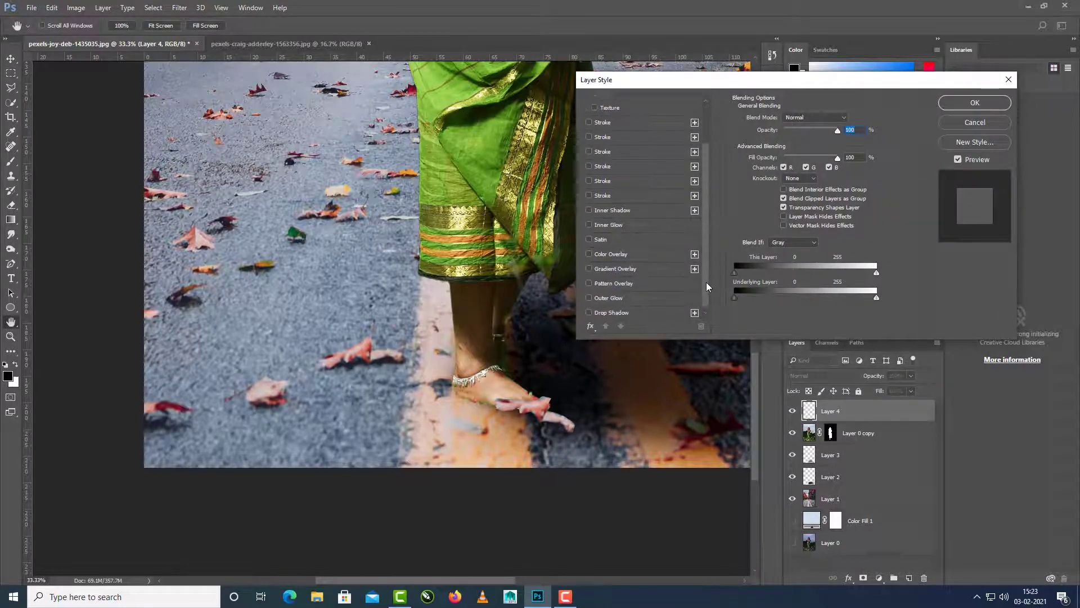
left_click(589, 309)
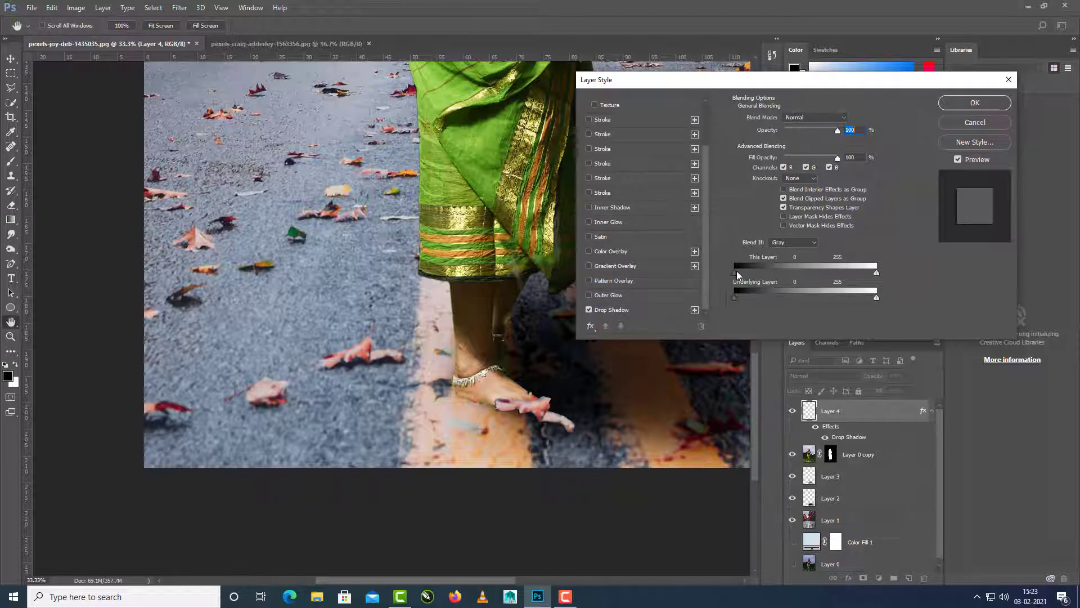
mouse_move(756, 272)
left_mouse_down()
mouse_move(778, 272)
mouse_move(768, 270)
left_mouse_up()
left_click_drag(754, 274, 755, 274)
mouse_move(838, 130)
left_mouse_down()
mouse_move(824, 131)
mouse_move(841, 130)
left_mouse_up()
Set the leaf's drop shadow to 23% opacity, 20 px distance, 100% spread and 5 px size, adjust its angle, and apply the style
left_click(644, 310)
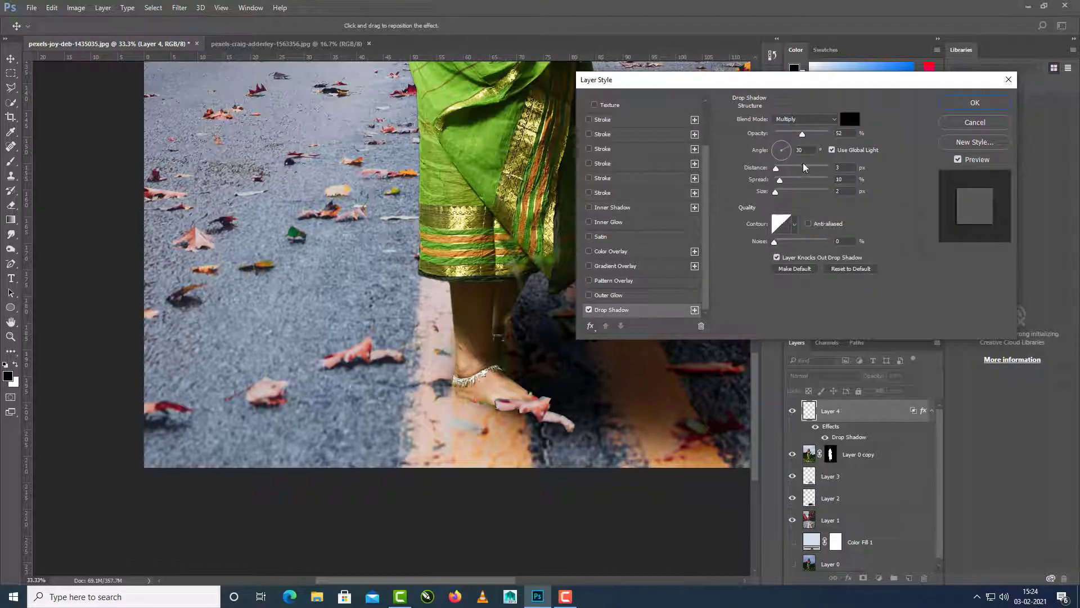
left_click_drag(777, 169, 781, 194)
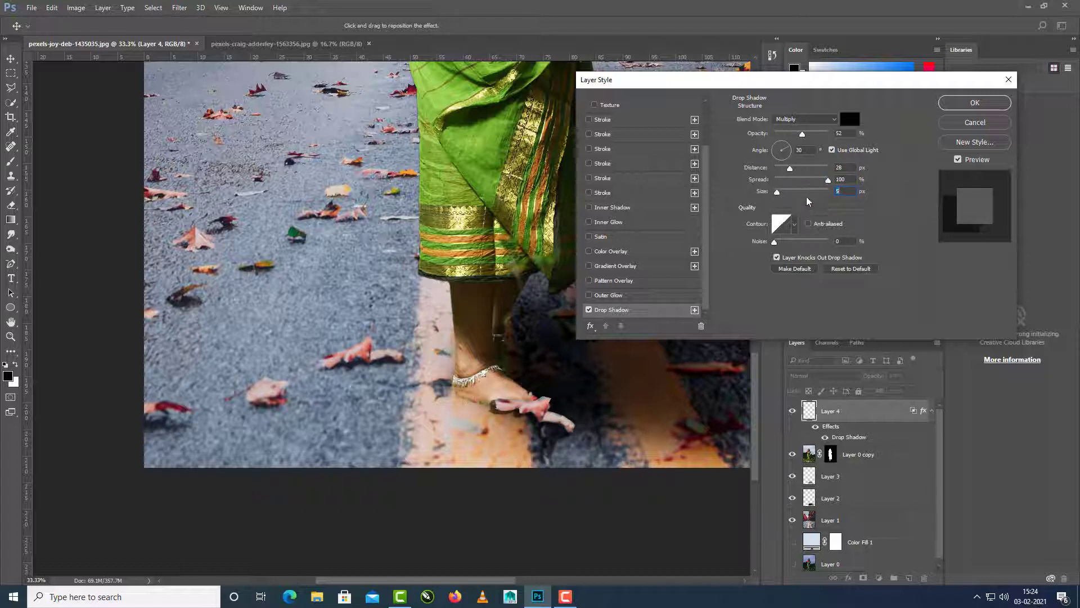
key("shift+Tab")
left_click_drag(775, 242, 805, 243)
mouse_move(825, 181)
left_mouse_down()
mouse_move(788, 172)
mouse_move(828, 180)
left_mouse_up()
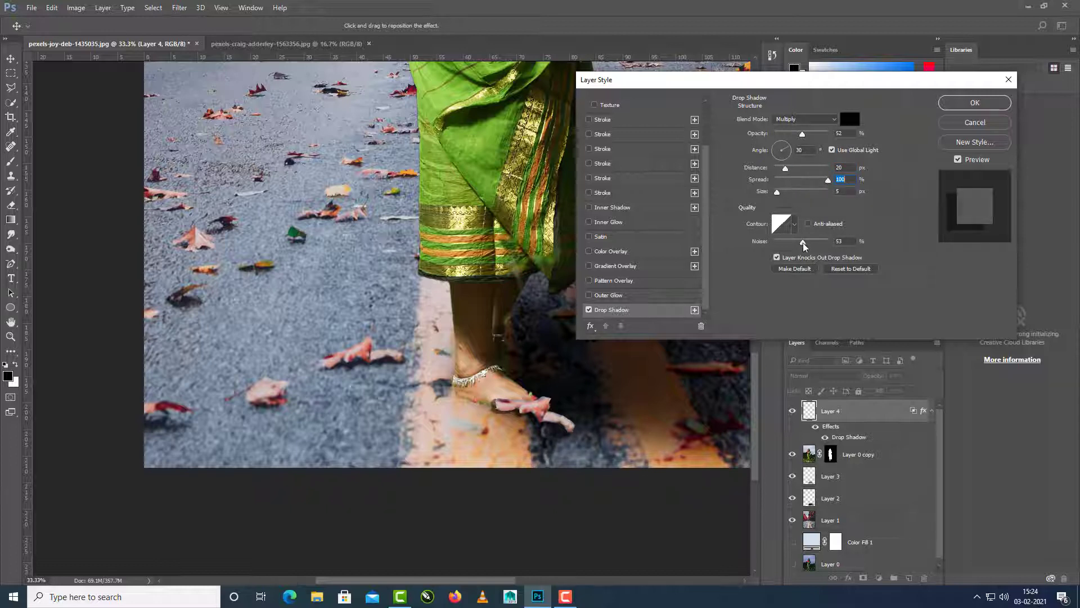
left_click_drag(804, 246, 702, 246)
left_click_drag(791, 137, 787, 133)
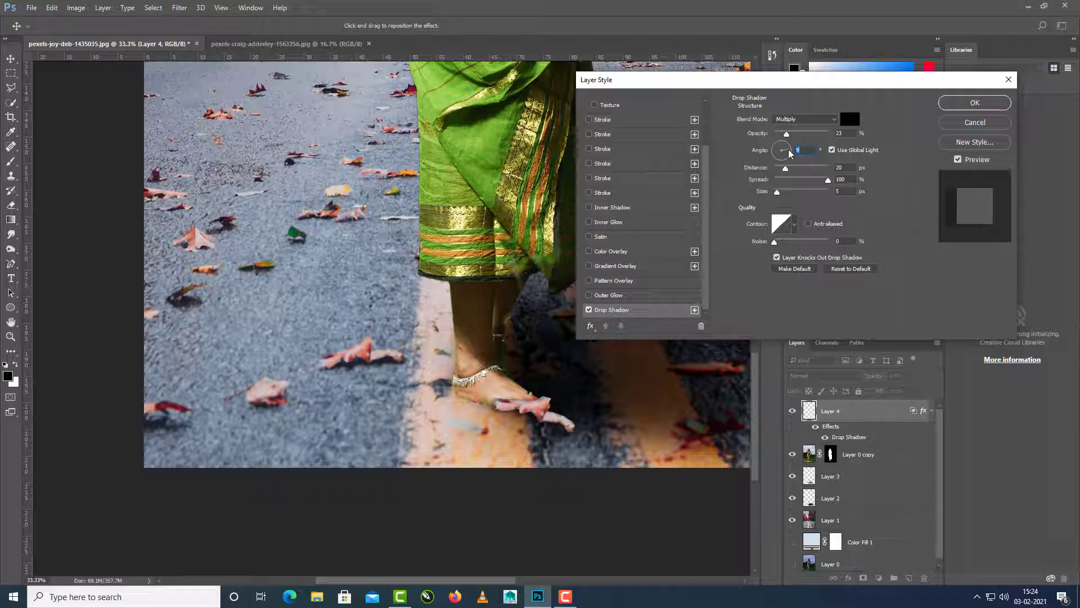
left_click_drag(789, 154, 788, 143)
left_click(975, 102)
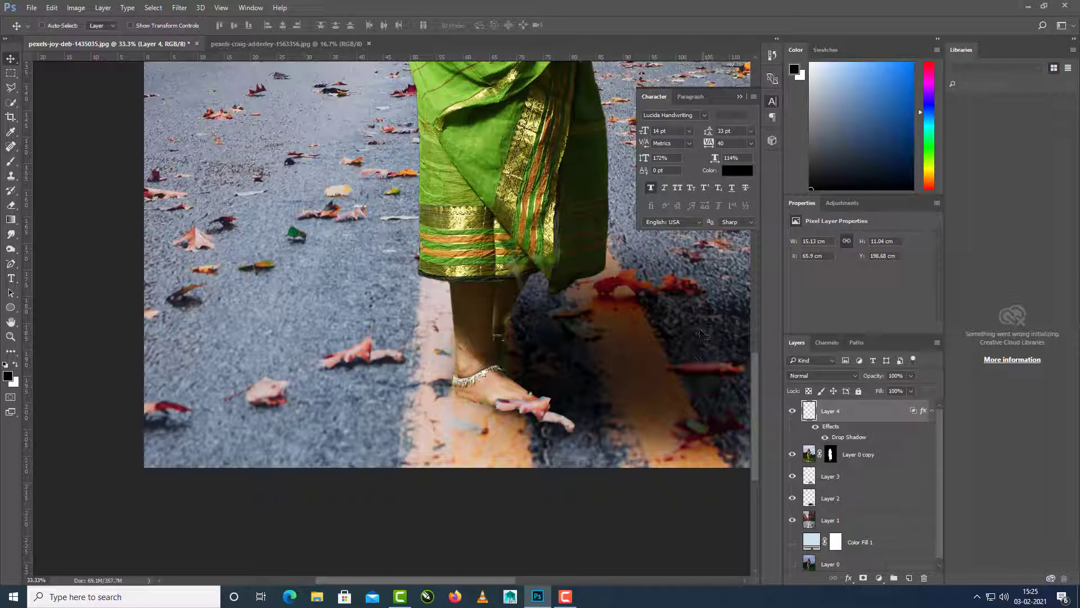
key("ctrl+minus")
key("ctrl+minus")
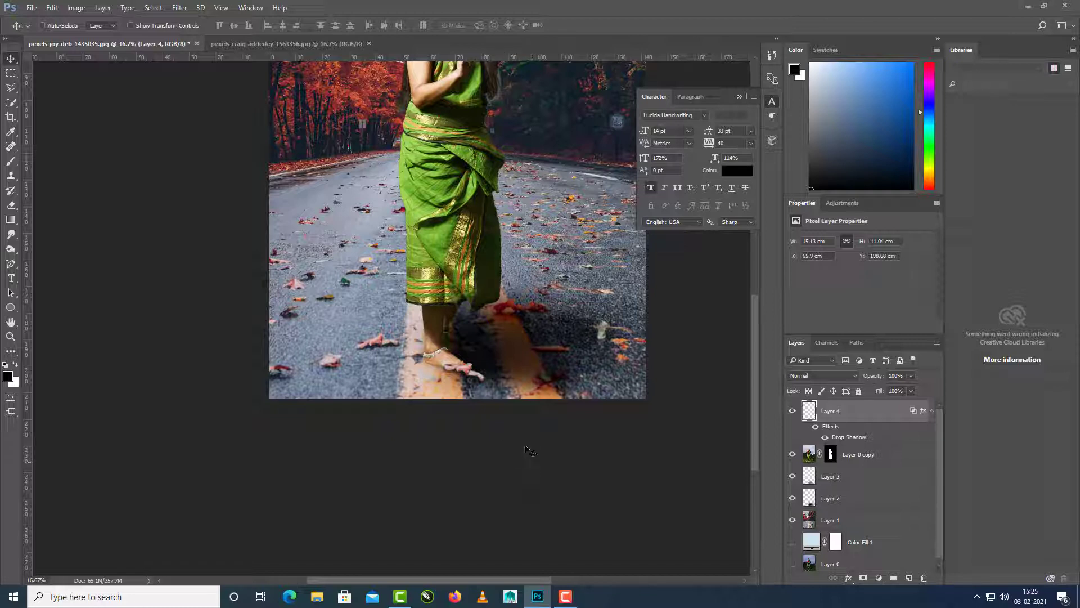
left_click(835, 478)
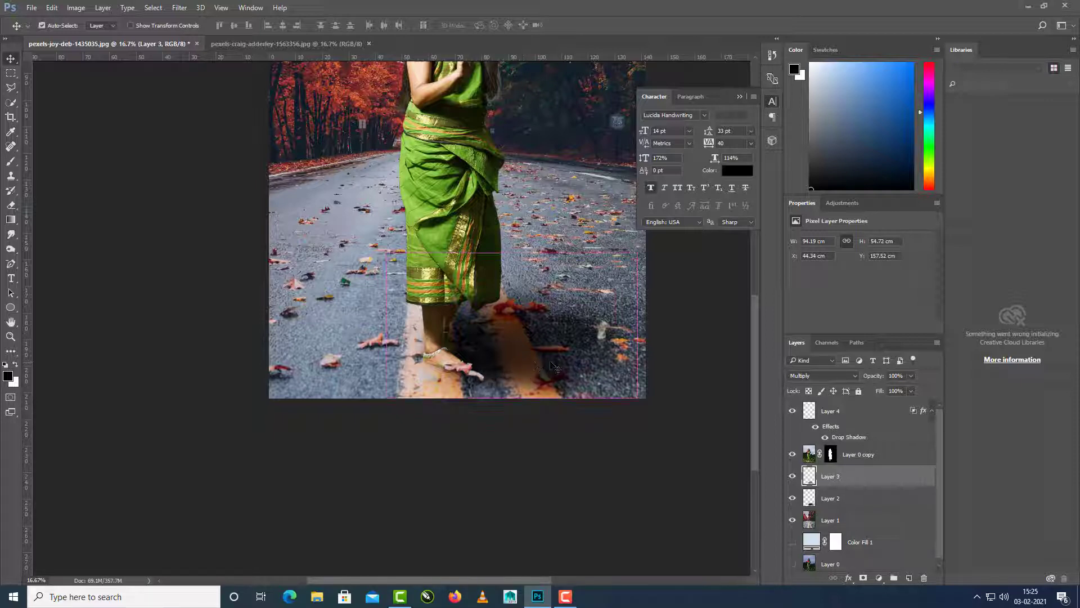
key("ctrl+minus")
key("ctrl+minus")
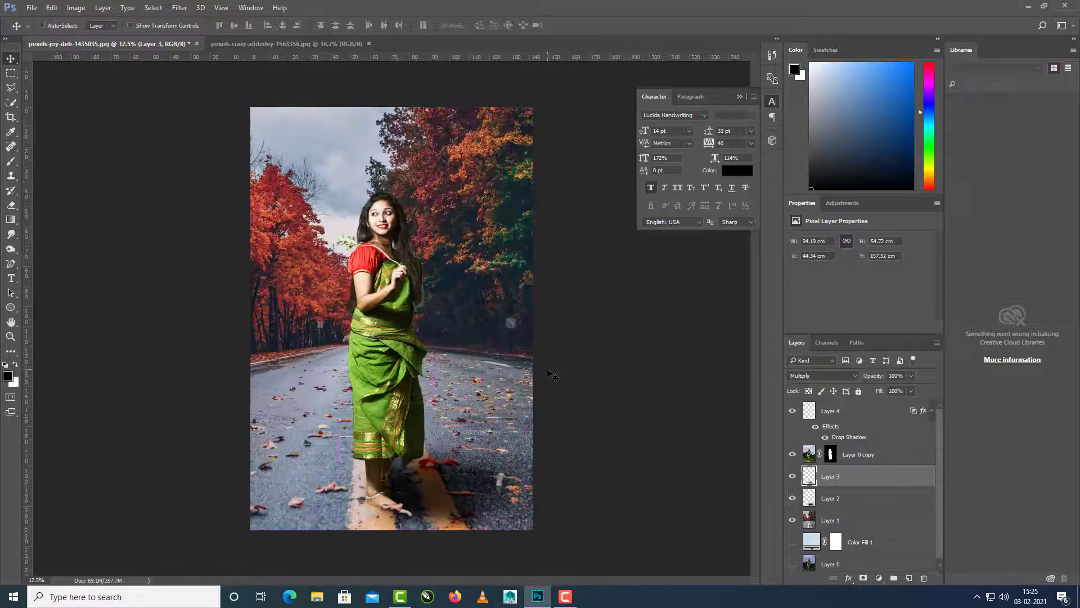
key("ctrl+plus")
left_click(566, 596)
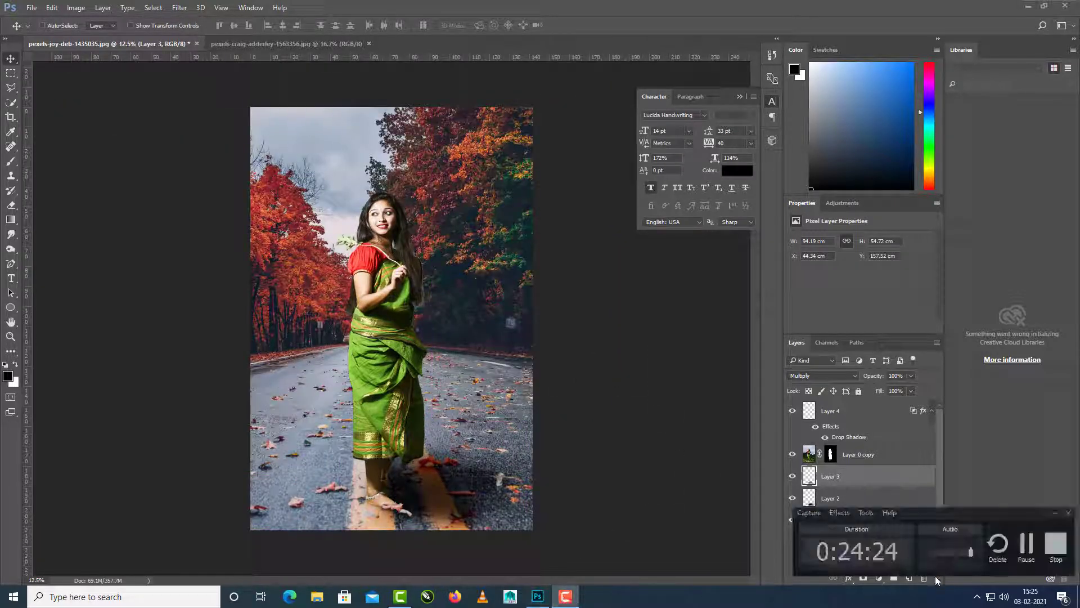
left_click(1027, 543)
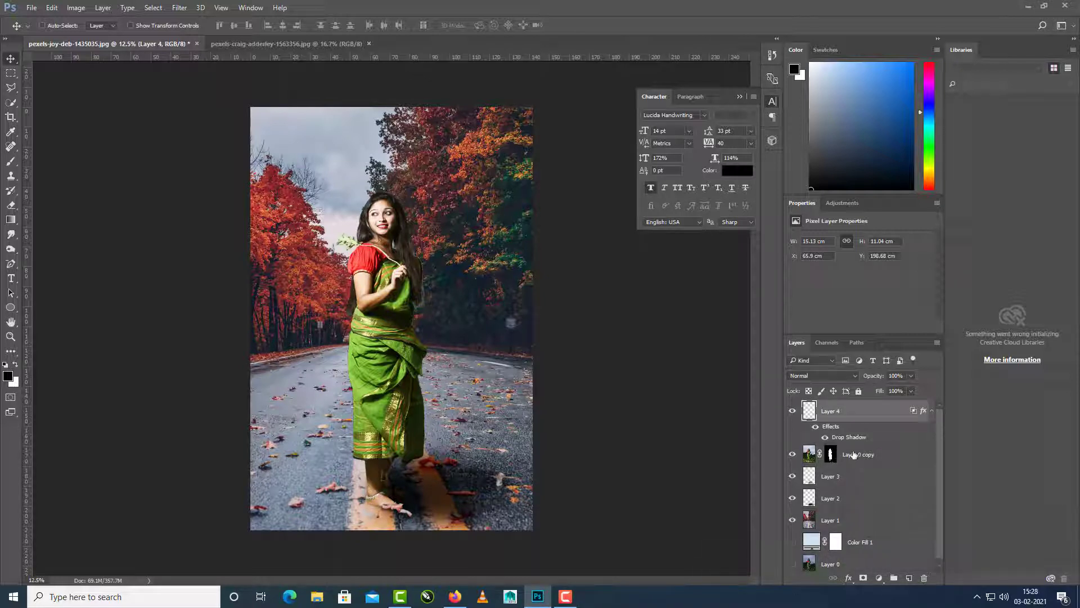
Add a new layer directly above Layer 0 copy and fill it with gray
left_click(855, 455)
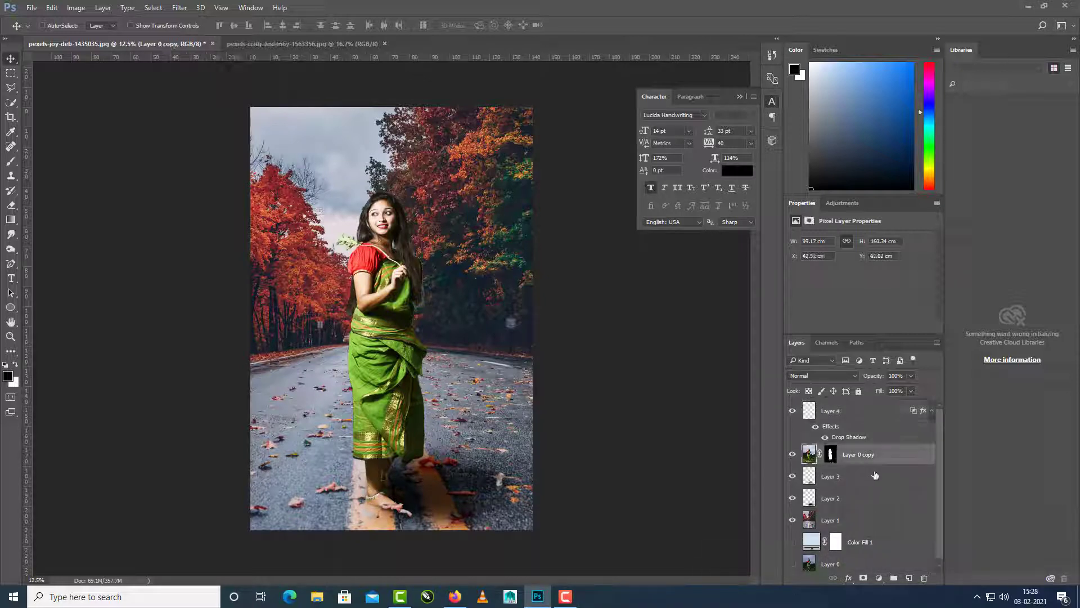
left_click(909, 578)
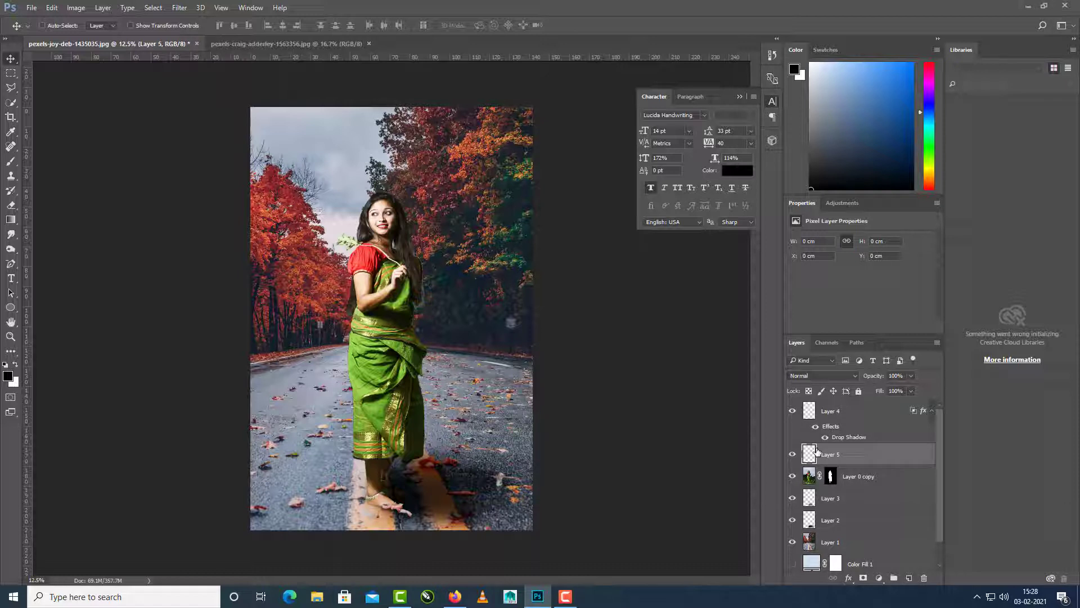
key("shift+F5")
key("Return")
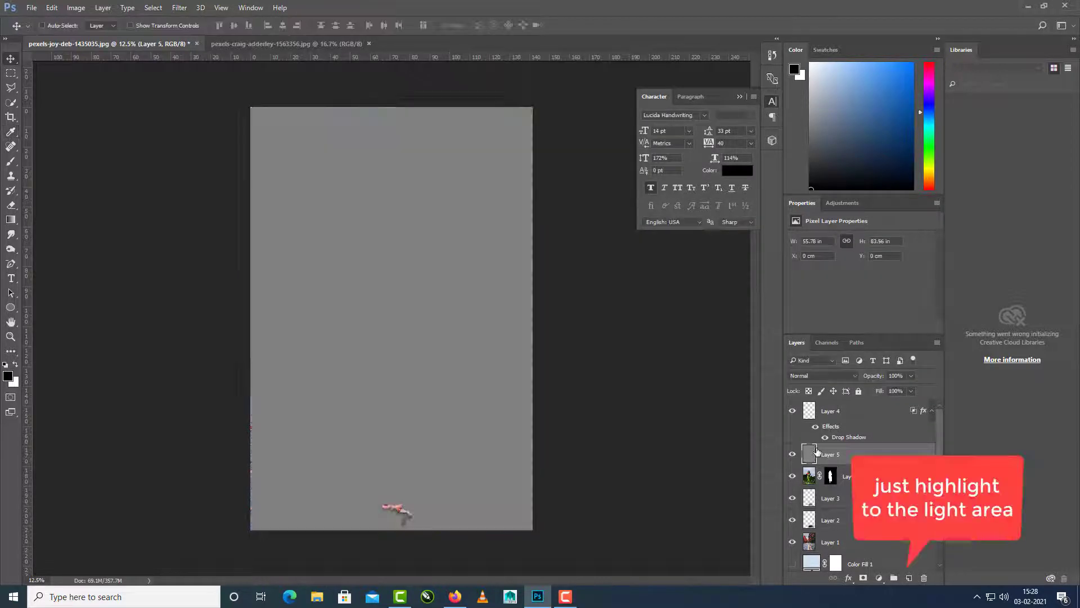
Clip the gray layer to Layer 0 copy and set its blend mode to Overlay
right_click(917, 454)
left_click(839, 279)
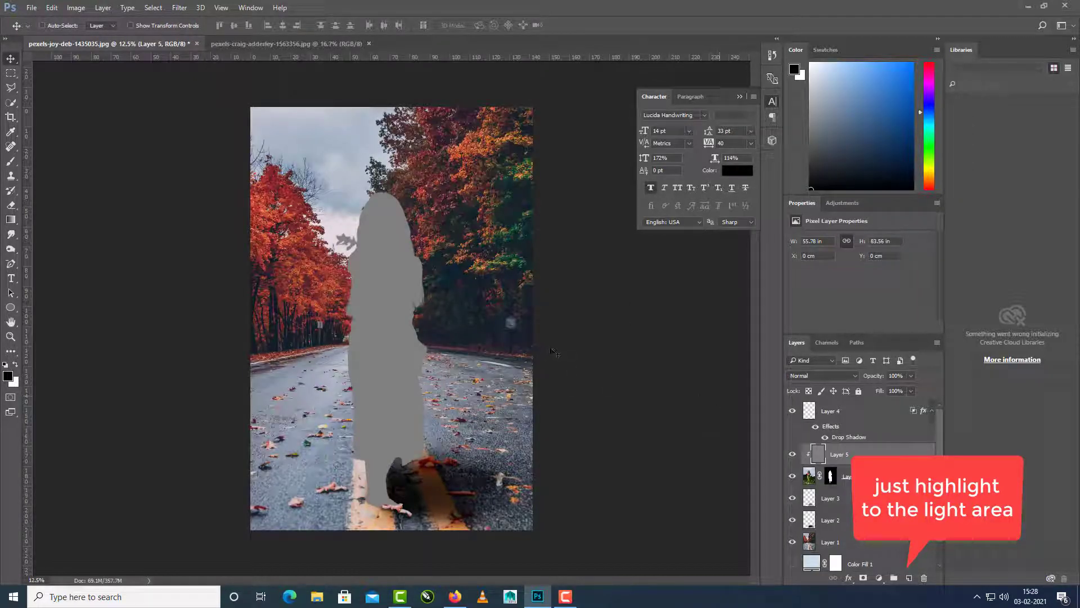
left_click(823, 376)
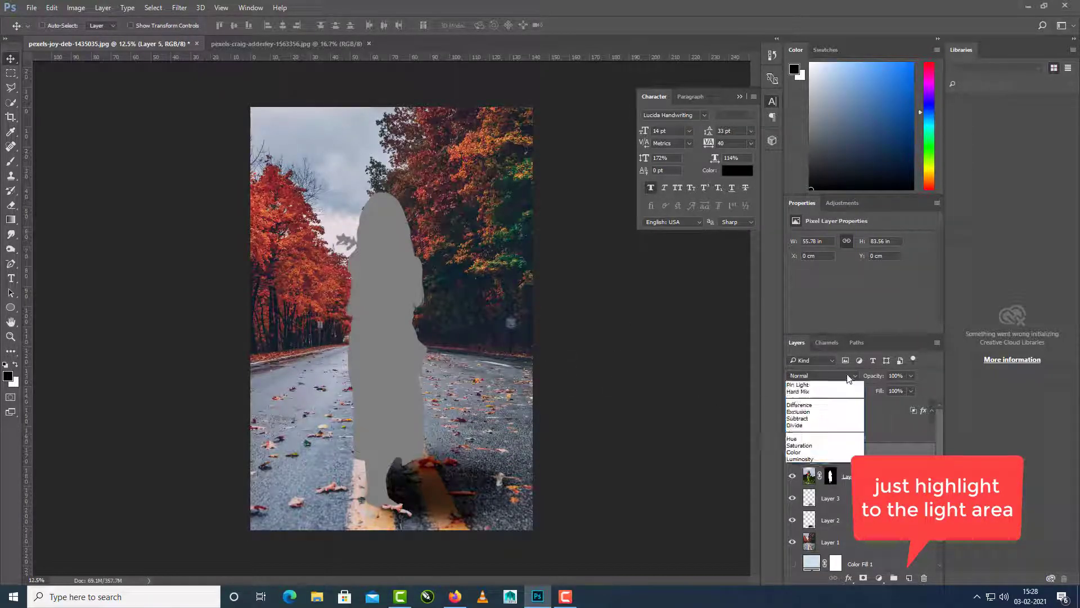
left_click(816, 487)
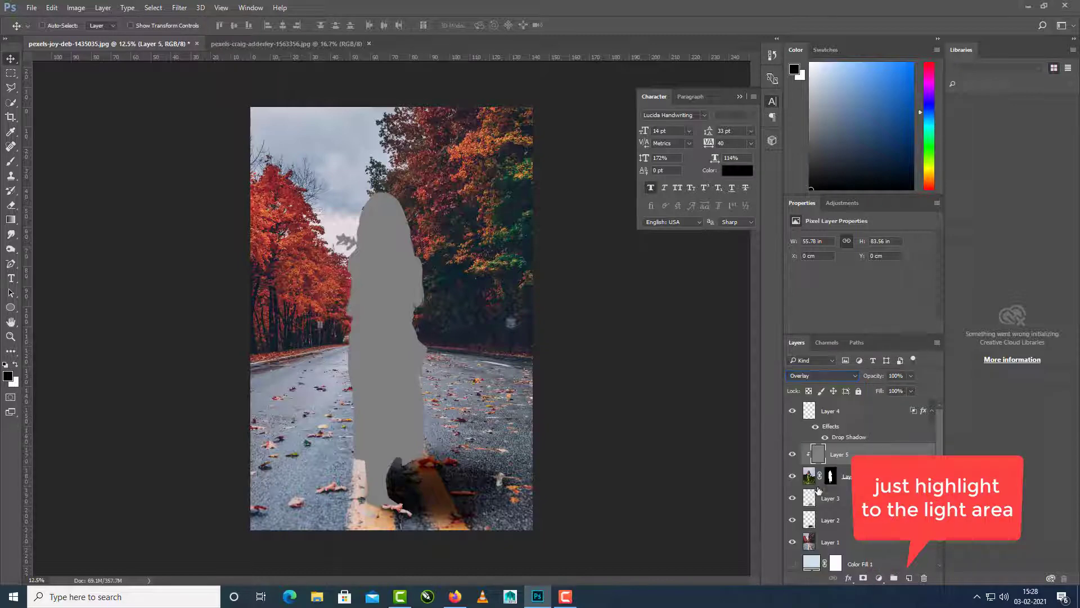
Brighten the lit areas of the woman's face on the gray layer with the Dodge tool, using a brush size of 100
key("ctrl+plus")
key("ctrl+plus")
key("ctrl+plus")
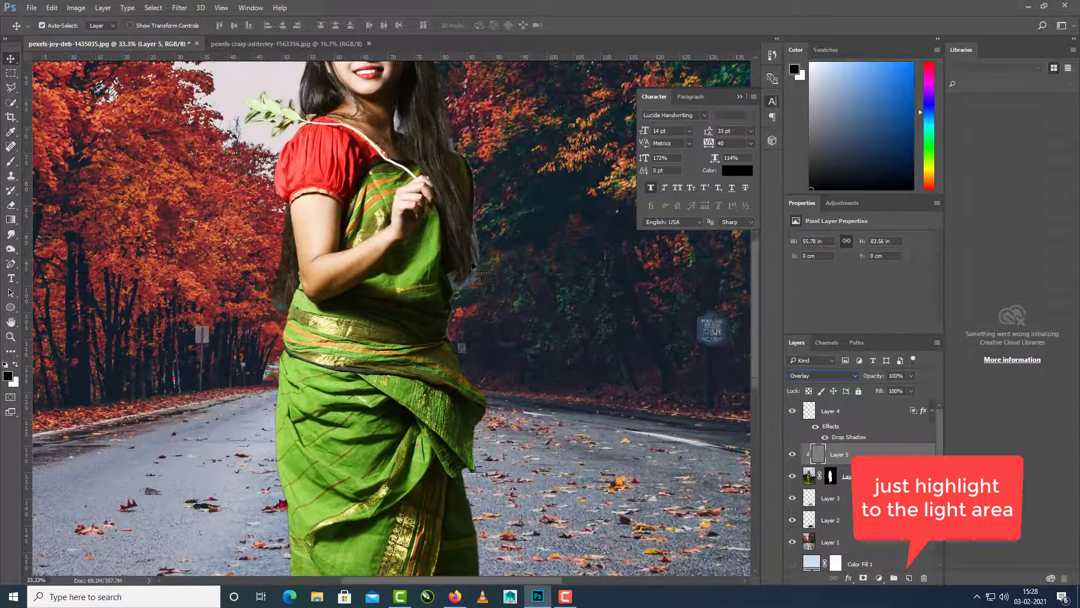
left_click_drag(475, 328, 510, 430)
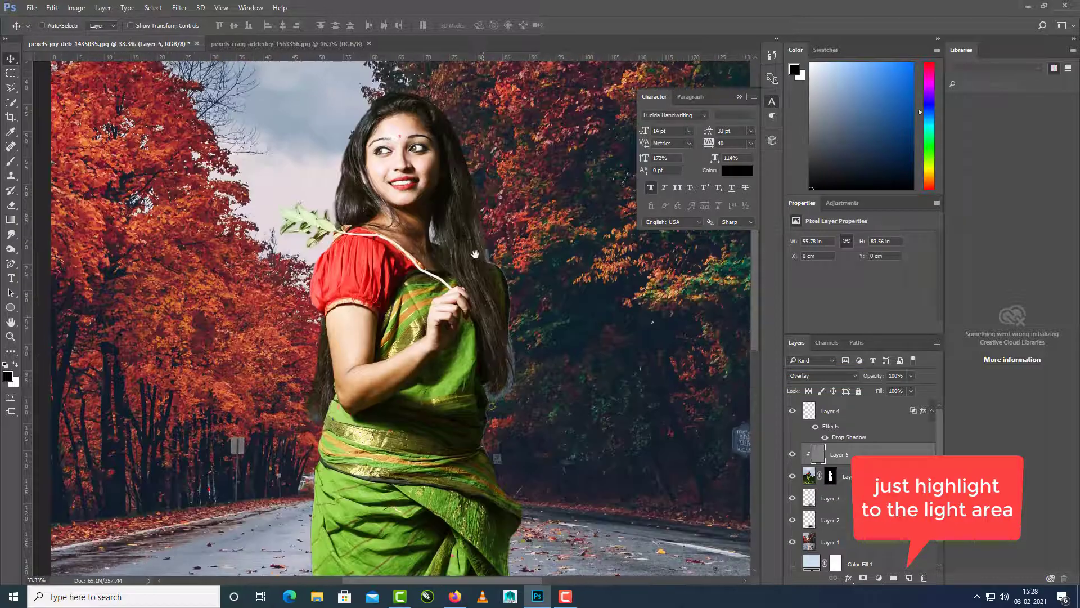
left_click_drag(475, 254, 485, 308)
key("ctrl+plus")
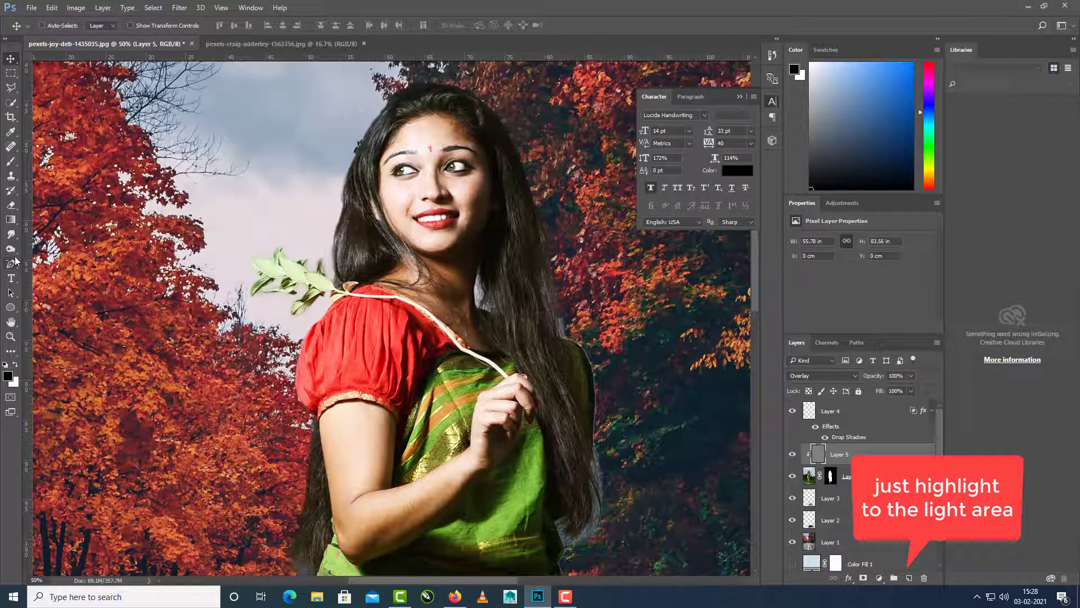
left_click_drag(11, 248, 43, 252)
left_click(44, 253)
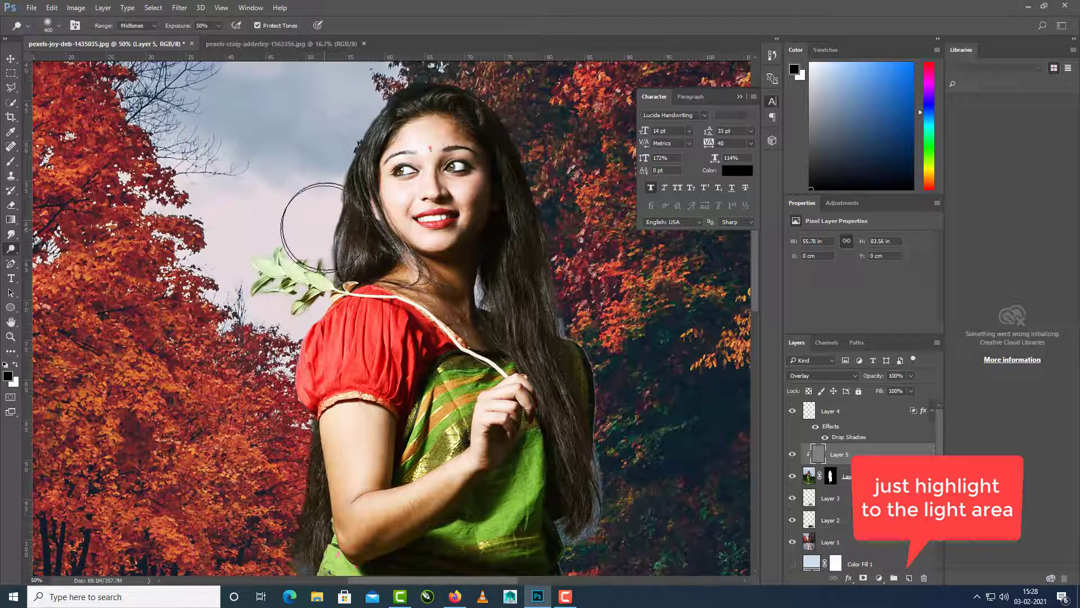
key("bracketleft")
key("bracketleft")
key("bracketleft")
key("bracketleft")
key("bracketleft")
key("bracketleft")
key("bracketleft")
key("bracketleft")
key("bracketleft")
key("bracketleft")
key("bracketleft")
key("bracketleft")
key("bracketleft")
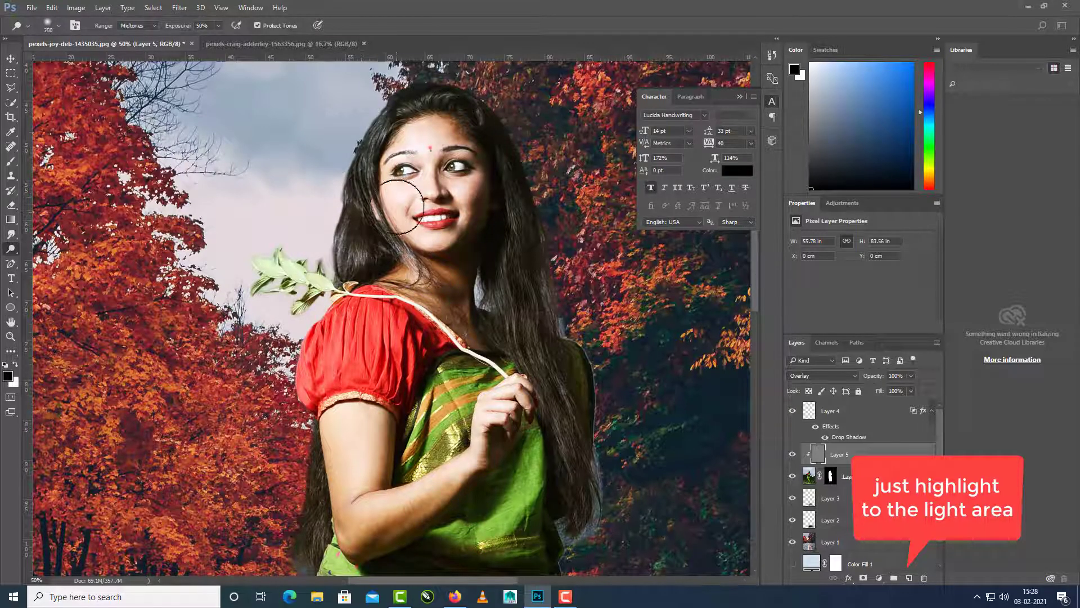
key("bracketright")
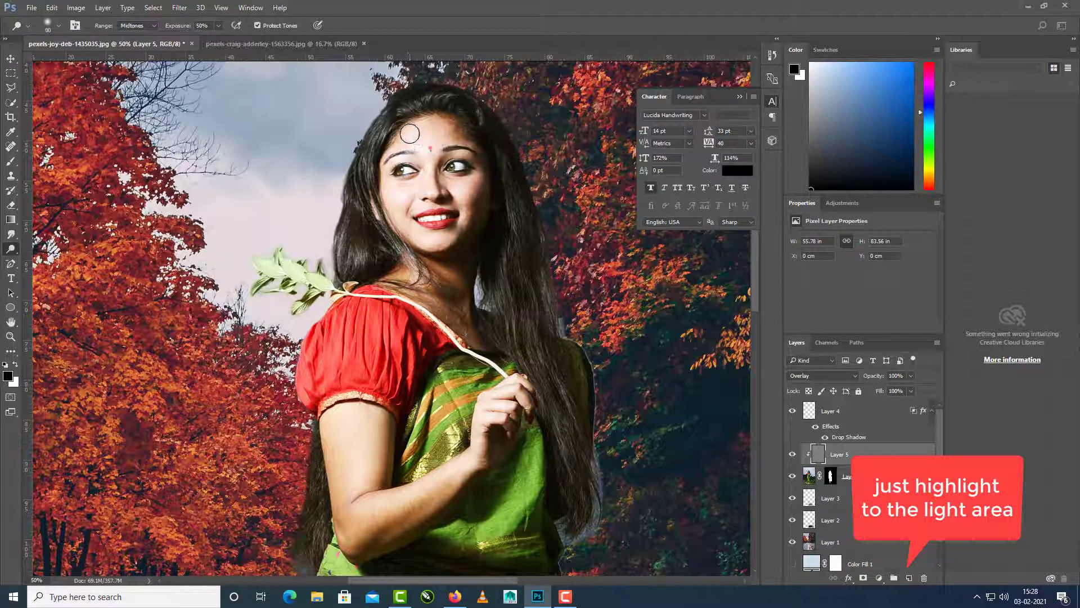
mouse_move(418, 126)
left_mouse_down()
mouse_move(395, 162)
mouse_move(400, 230)
mouse_move(386, 183)
mouse_move(402, 122)
mouse_move(398, 196)
mouse_move(417, 232)
mouse_move(394, 168)
mouse_move(422, 238)
mouse_move(456, 254)
mouse_move(413, 272)
left_mouse_up()
Dodge the light areas of the woman's bent arm, from the upper arm and elbow to the wrist
scroll(414, 271, "down", 2)
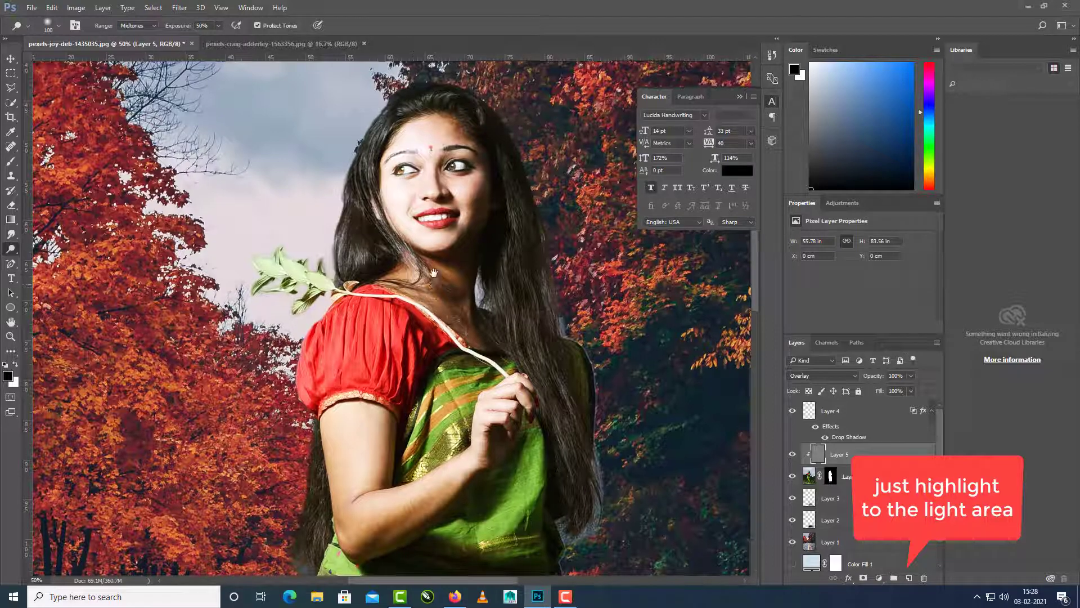
mouse_move(342, 471)
left_mouse_down()
mouse_move(345, 504)
mouse_move(340, 429)
mouse_move(368, 516)
left_mouse_up()
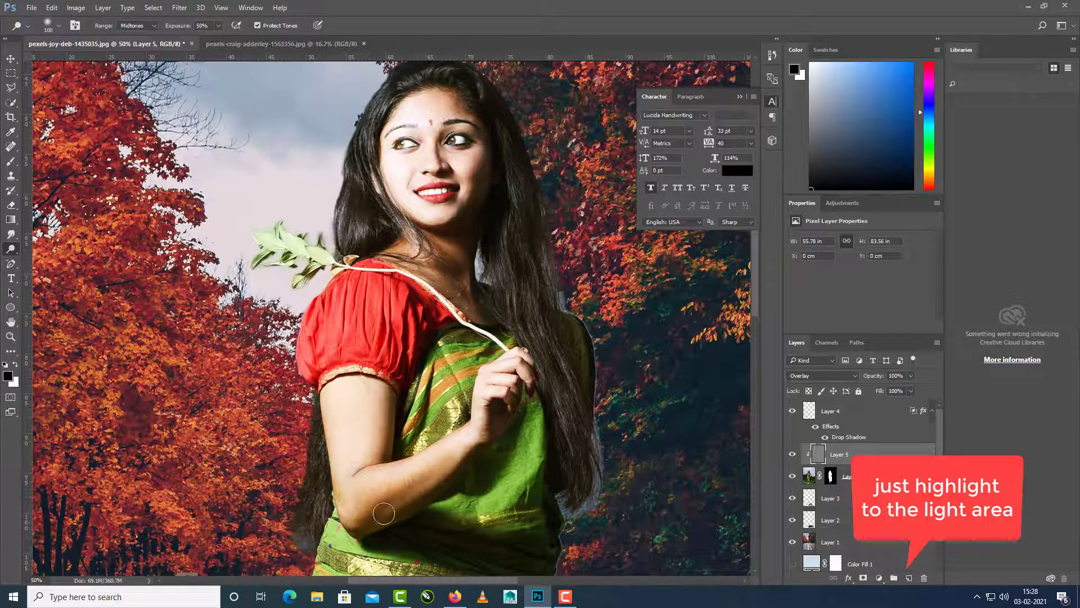
scroll(428, 462, "down", 2)
mouse_move(483, 403)
left_mouse_down()
mouse_move(380, 444)
mouse_move(468, 426)
mouse_move(473, 413)
mouse_move(374, 471)
mouse_move(496, 404)
left_mouse_up()
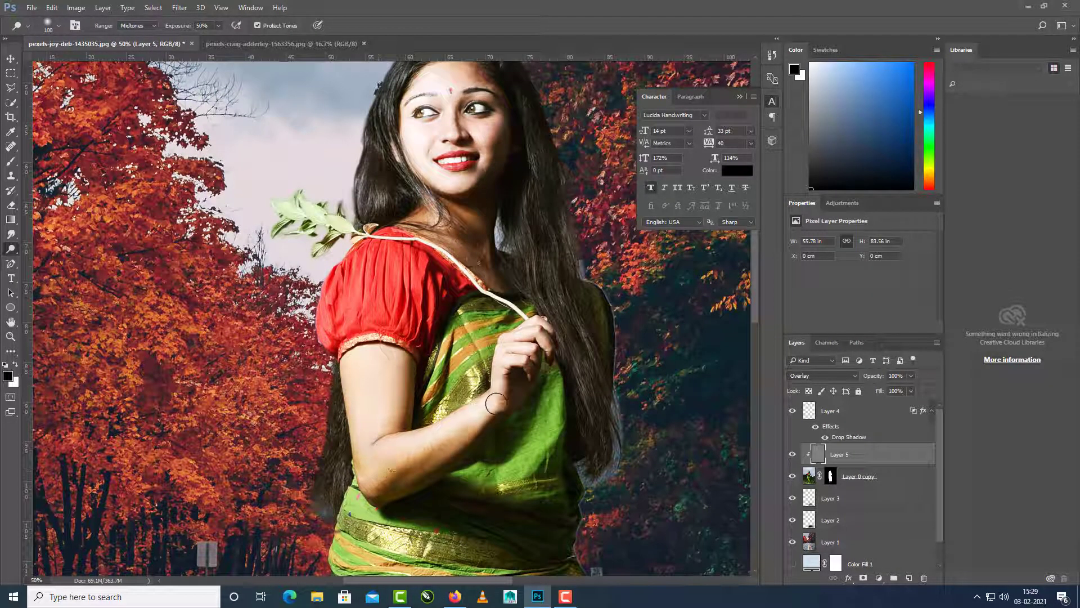
mouse_move(379, 379)
left_mouse_down()
mouse_move(389, 430)
mouse_move(396, 350)
mouse_move(395, 427)
mouse_move(397, 366)
left_mouse_up()
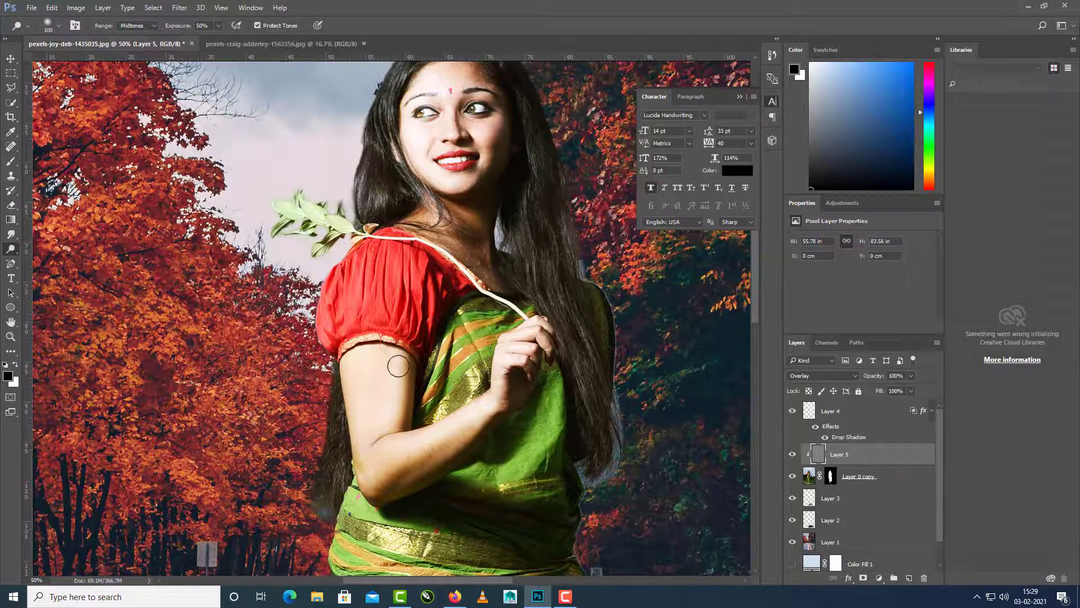
Dodge the skin of the woman's neck and upper chest above the flower stem
mouse_move(424, 420)
left_mouse_down()
mouse_move(416, 396)
mouse_move(415, 405)
left_mouse_up()
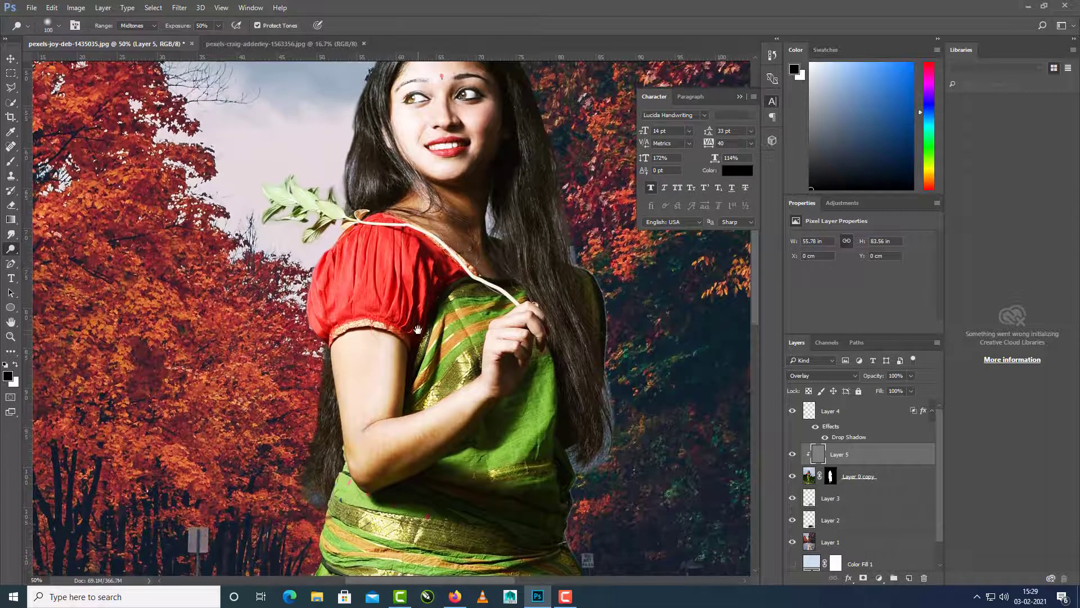
left_click_drag(417, 330, 416, 387)
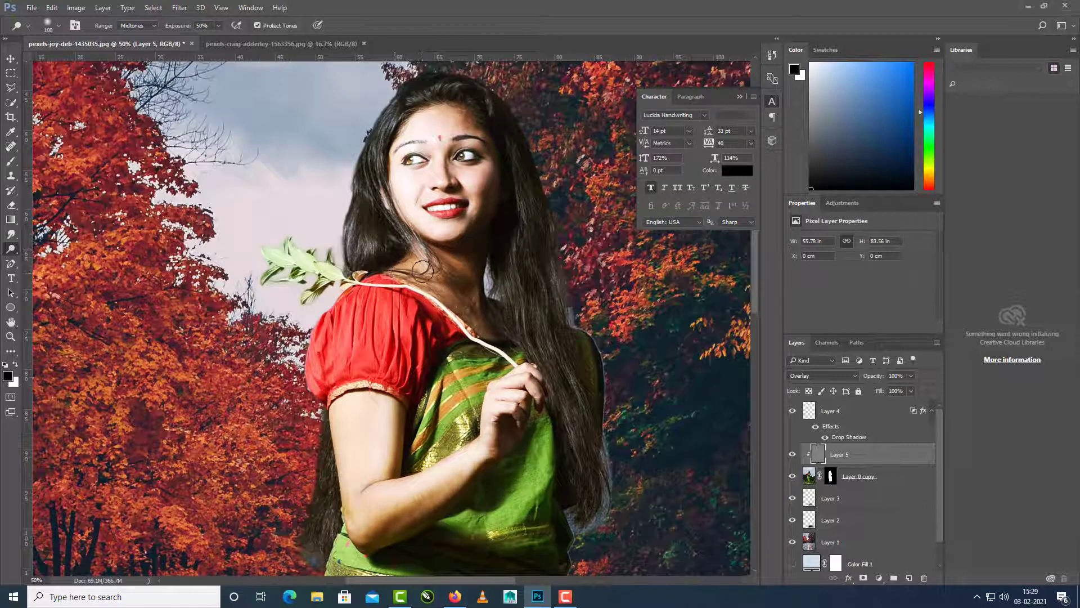
mouse_move(423, 271)
left_mouse_down()
mouse_move(436, 248)
mouse_move(459, 273)
mouse_move(439, 261)
mouse_move(449, 298)
mouse_move(422, 276)
mouse_move(448, 264)
mouse_move(473, 321)
mouse_move(462, 299)
left_mouse_up()
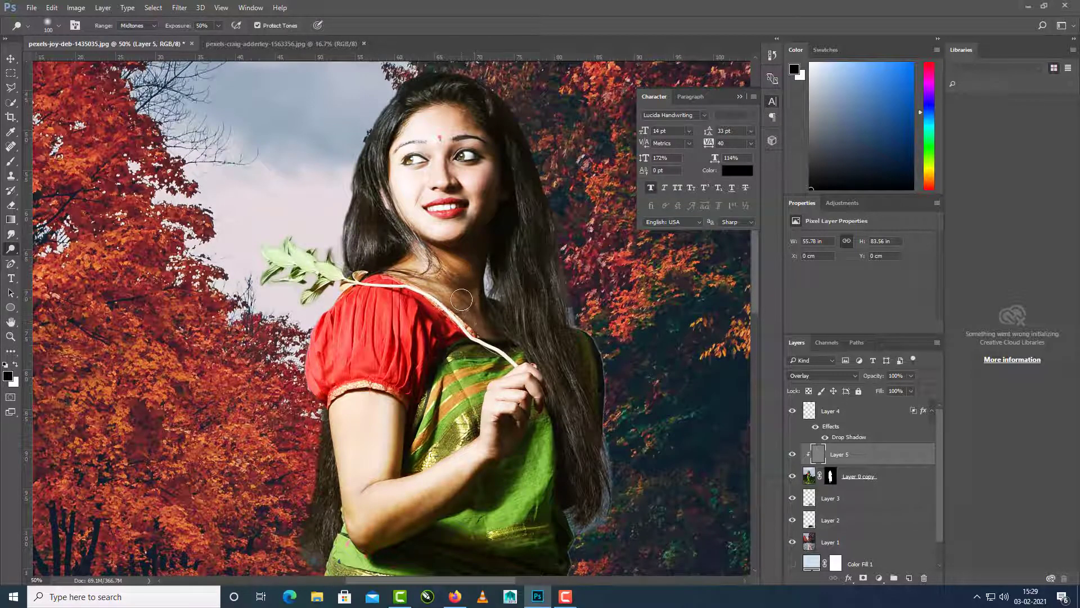
Dodge the woman's front ankle and foot down to the leaf covering her toes
left_click_drag(488, 345, 483, 242)
left_click_drag(473, 377, 470, 284)
left_click_drag(471, 418, 455, 236)
left_click_drag(451, 417, 436, 163)
left_click_drag(437, 475, 437, 298)
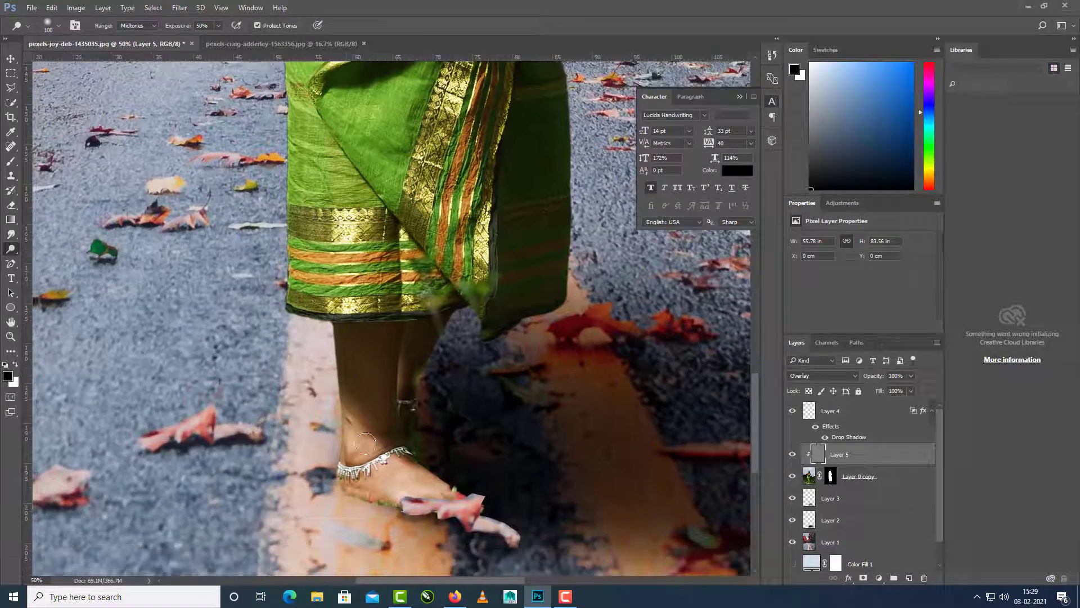
mouse_move(365, 444)
left_mouse_down()
mouse_move(344, 341)
mouse_move(356, 416)
mouse_move(355, 333)
mouse_move(351, 408)
mouse_move(355, 363)
mouse_move(366, 440)
mouse_move(346, 338)
mouse_move(392, 462)
mouse_move(351, 482)
mouse_move(374, 490)
mouse_move(360, 477)
mouse_move(386, 477)
mouse_move(424, 499)
mouse_move(400, 475)
mouse_move(434, 495)
mouse_move(412, 325)
mouse_move(399, 397)
mouse_move(410, 327)
mouse_move(418, 436)
mouse_move(401, 416)
mouse_move(428, 459)
mouse_move(490, 507)
mouse_move(491, 534)
left_mouse_up()
Return to the woman's face and dodge its highlights once more around the cheek
key("space")
left_click_drag(430, 389, 430, 483)
left_click_drag(390, 446, 400, 475)
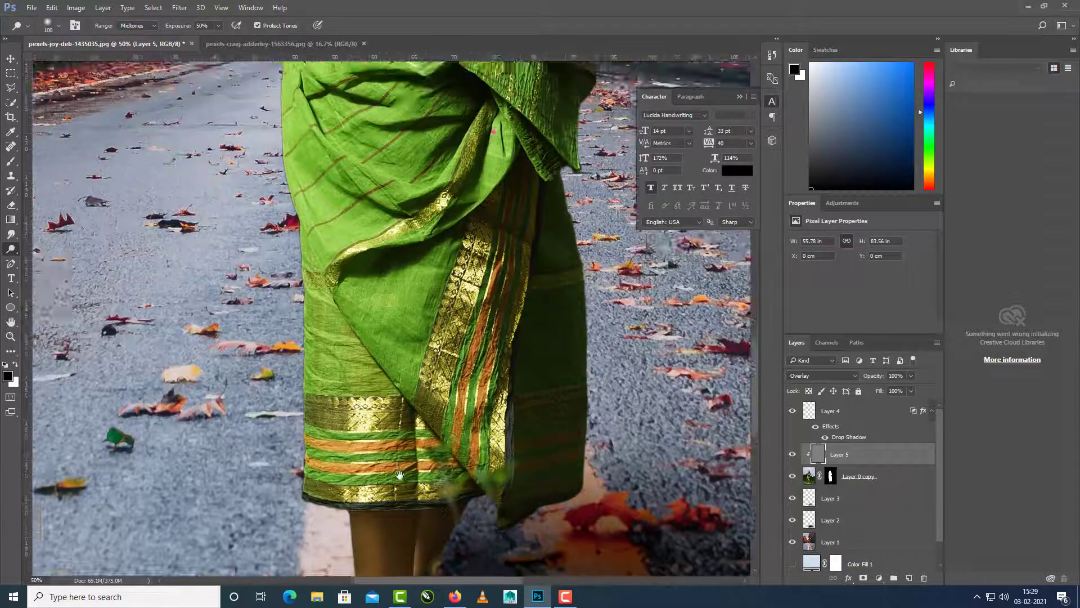
left_click_drag(360, 315, 381, 480)
left_click_drag(388, 403, 382, 479)
left_click_drag(399, 321, 385, 483)
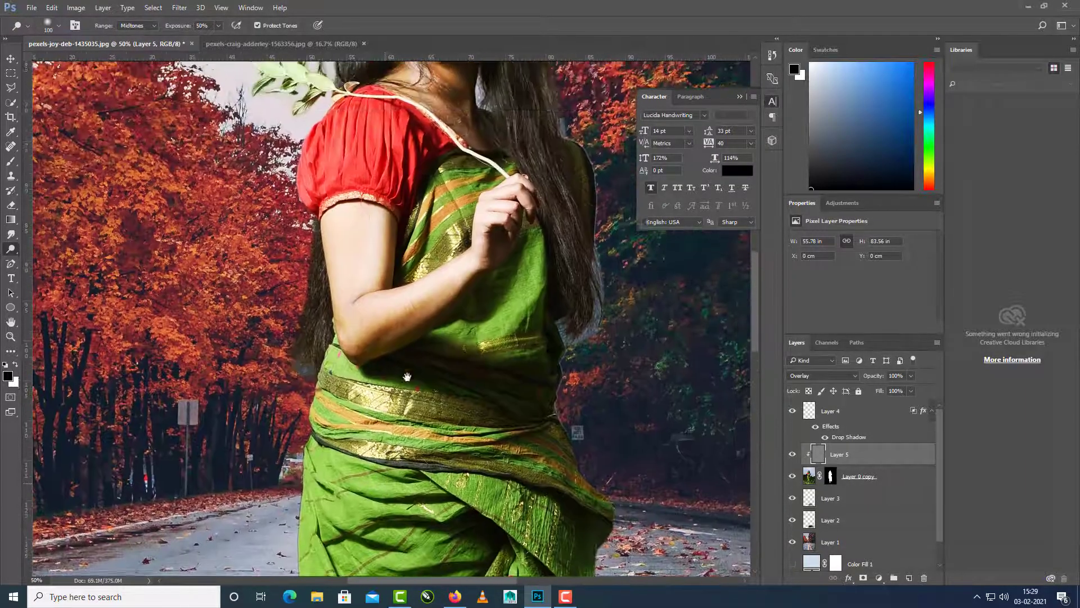
left_click_drag(413, 293, 407, 489)
left_click_drag(413, 369, 408, 428)
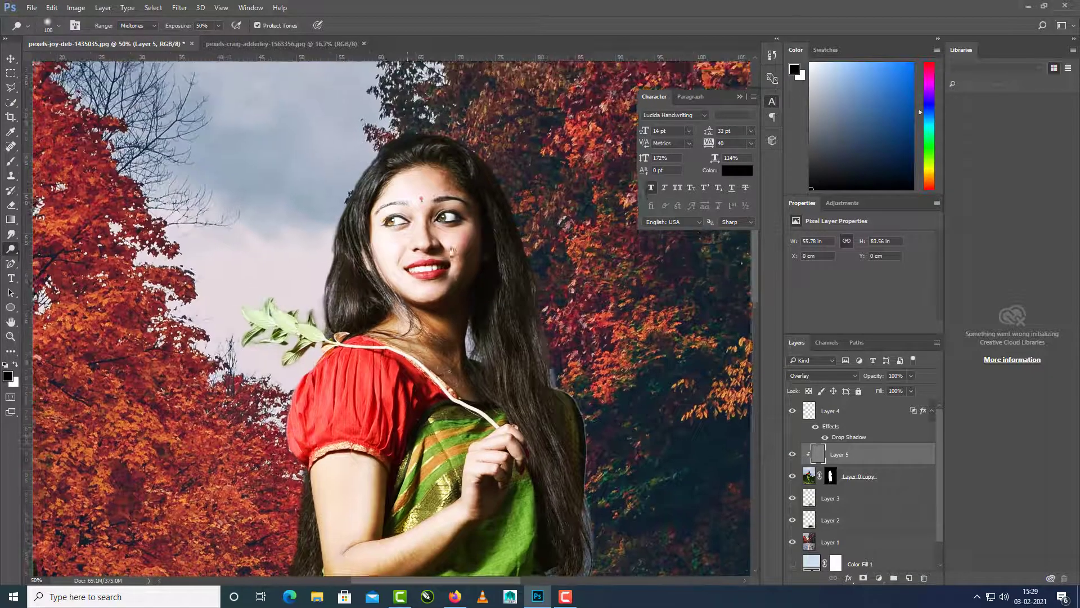
mouse_move(451, 251)
left_mouse_down()
mouse_move(444, 191)
mouse_move(478, 215)
mouse_move(498, 297)
mouse_move(473, 249)
mouse_move(459, 303)
left_mouse_up()
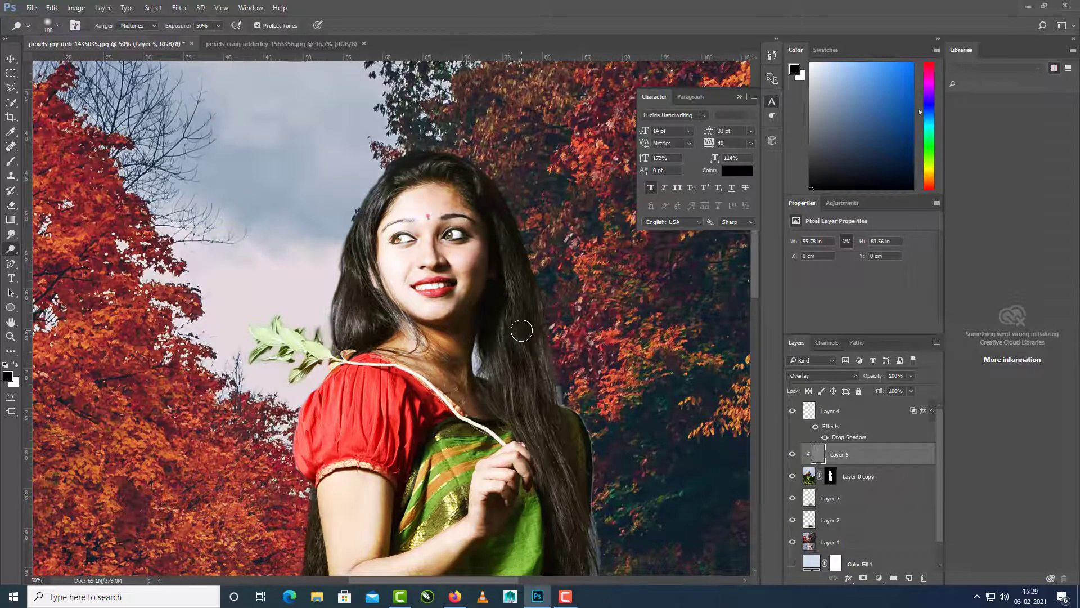
key("ctrl+minus")
key("ctrl+minus")
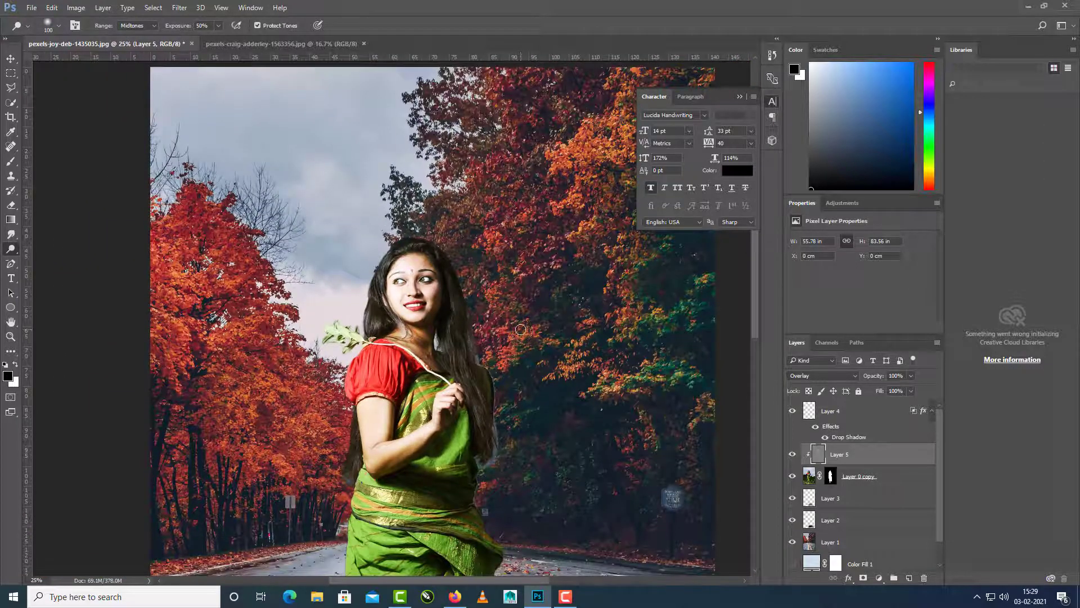
Start a Tilt-Shift blur on Layer 1, the road background, and move its centre down to the woman's lower legs
key("ctrl+minus")
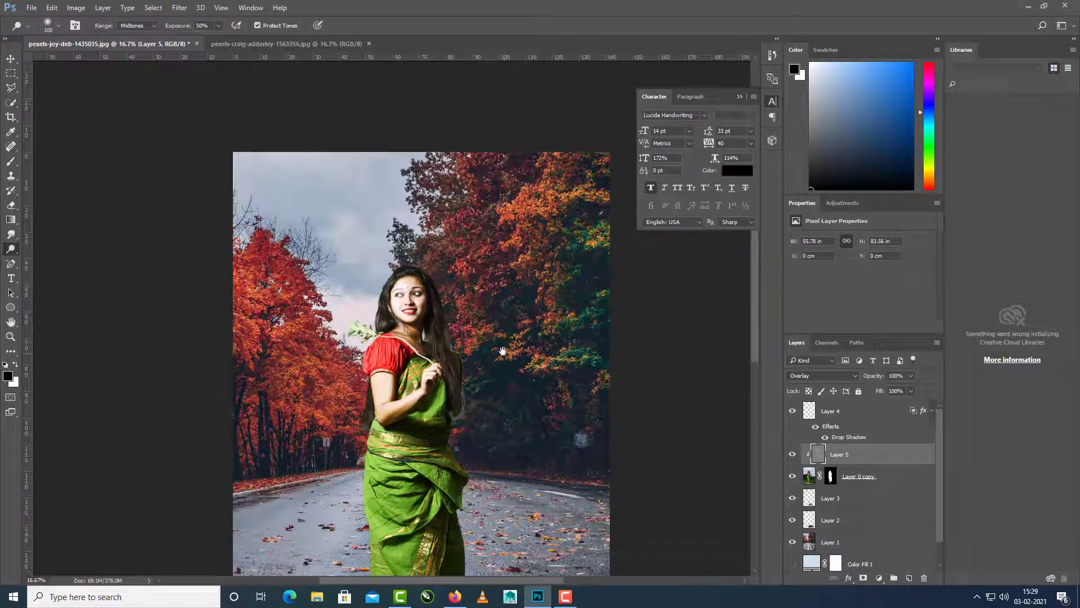
left_click_drag(506, 354, 496, 283)
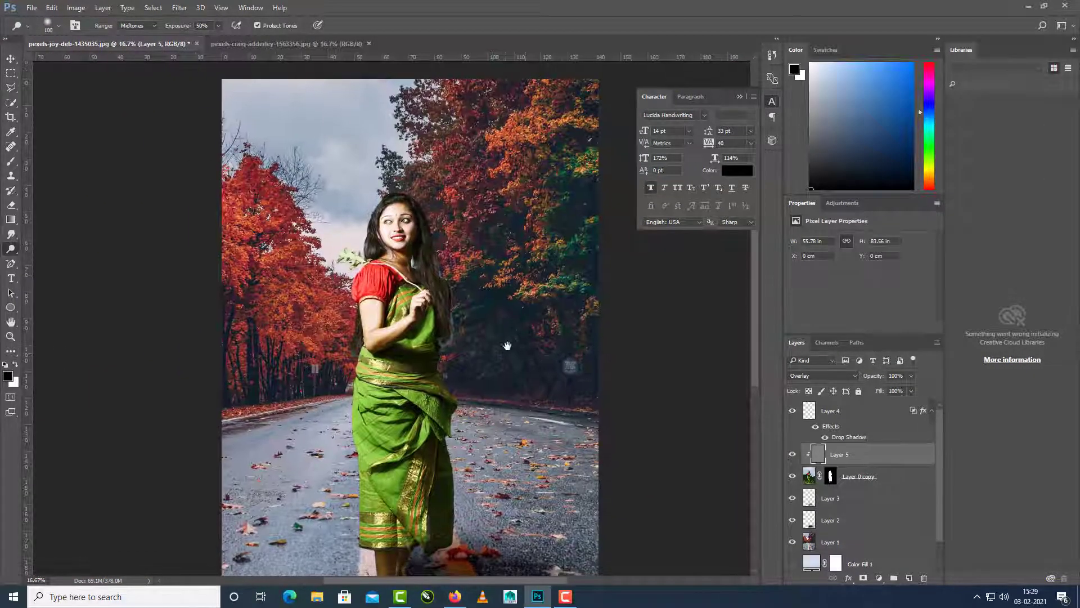
left_click_drag(506, 345, 500, 288)
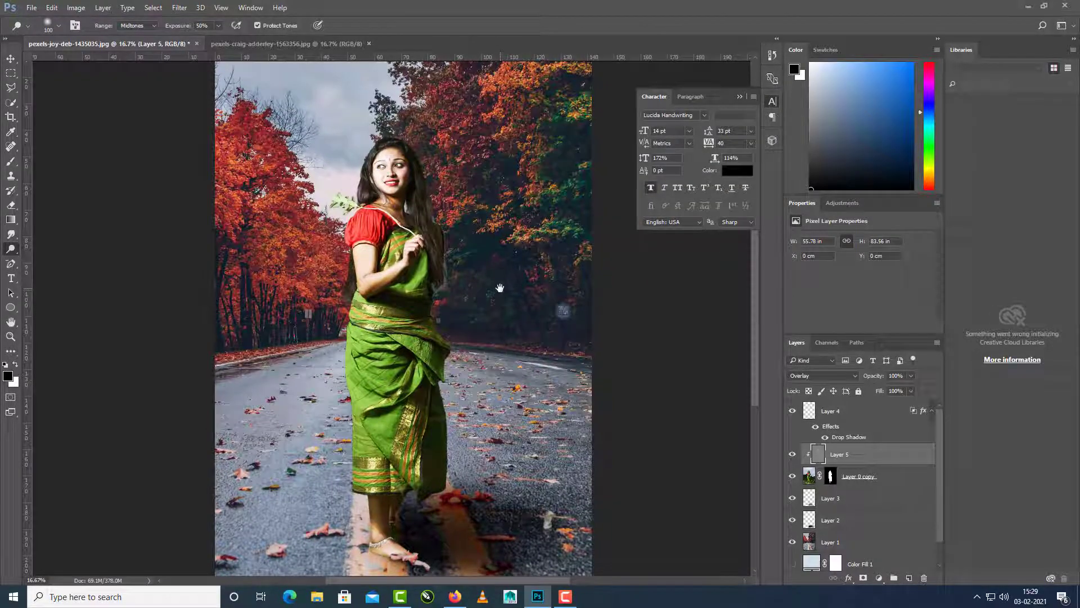
left_click_drag(500, 288, 501, 309)
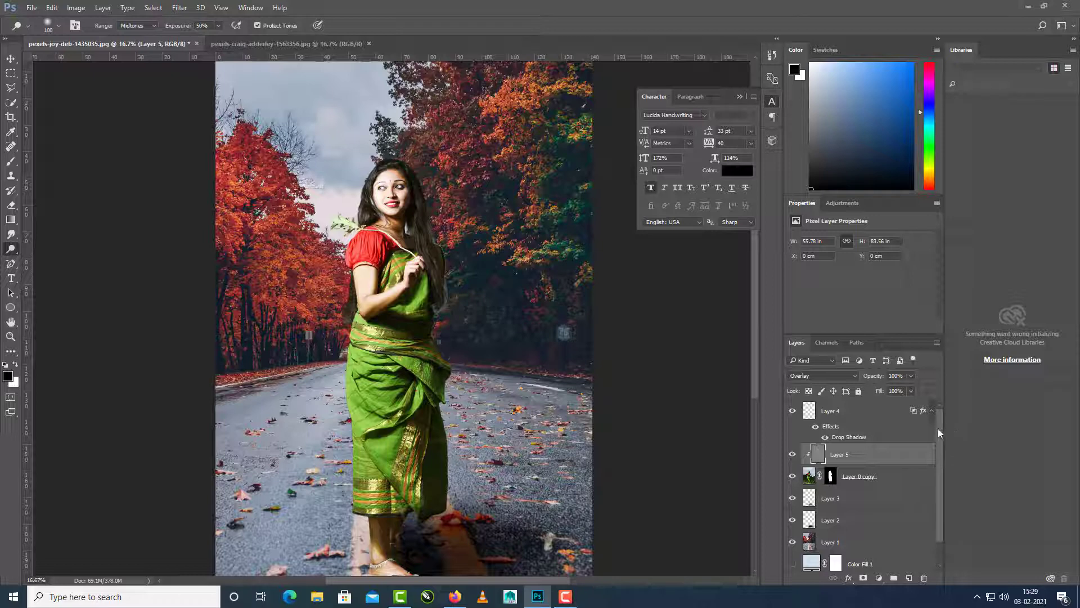
scroll(937, 427, "down", 1)
left_click(862, 516)
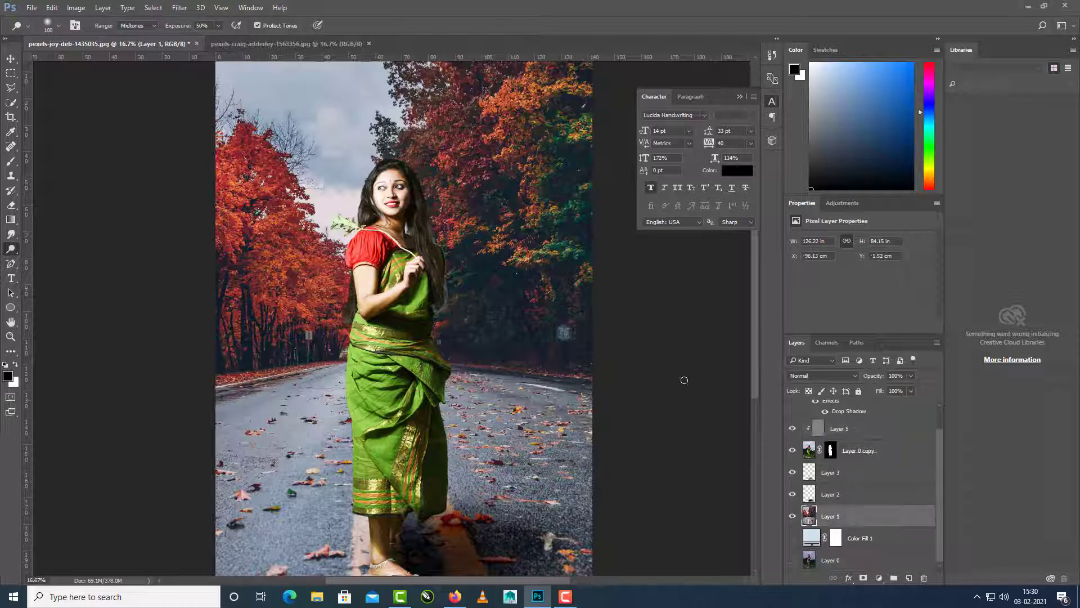
left_click(180, 8)
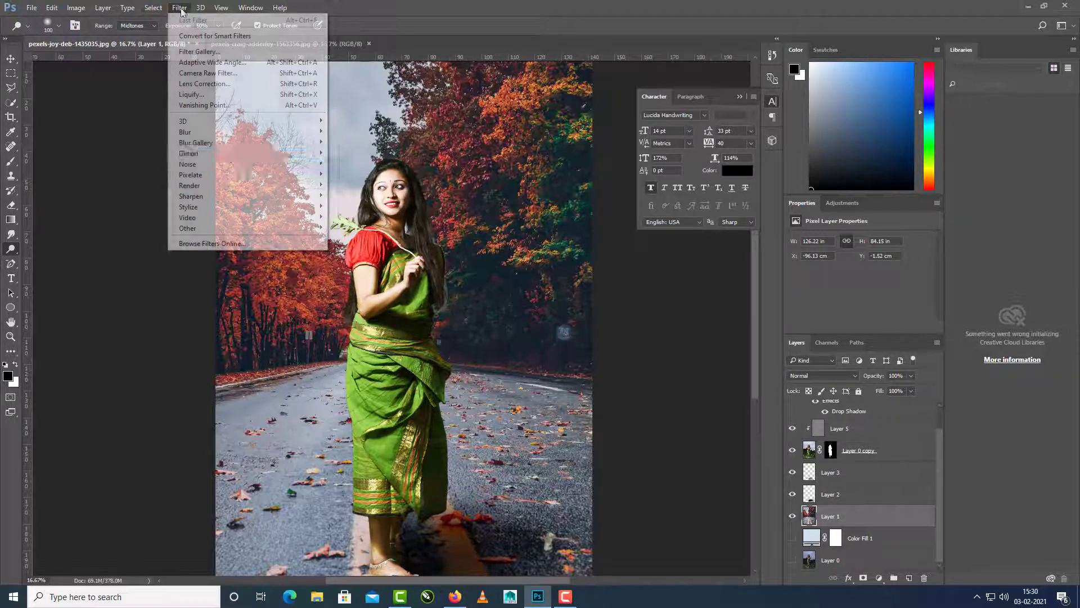
mouse_move(255, 134)
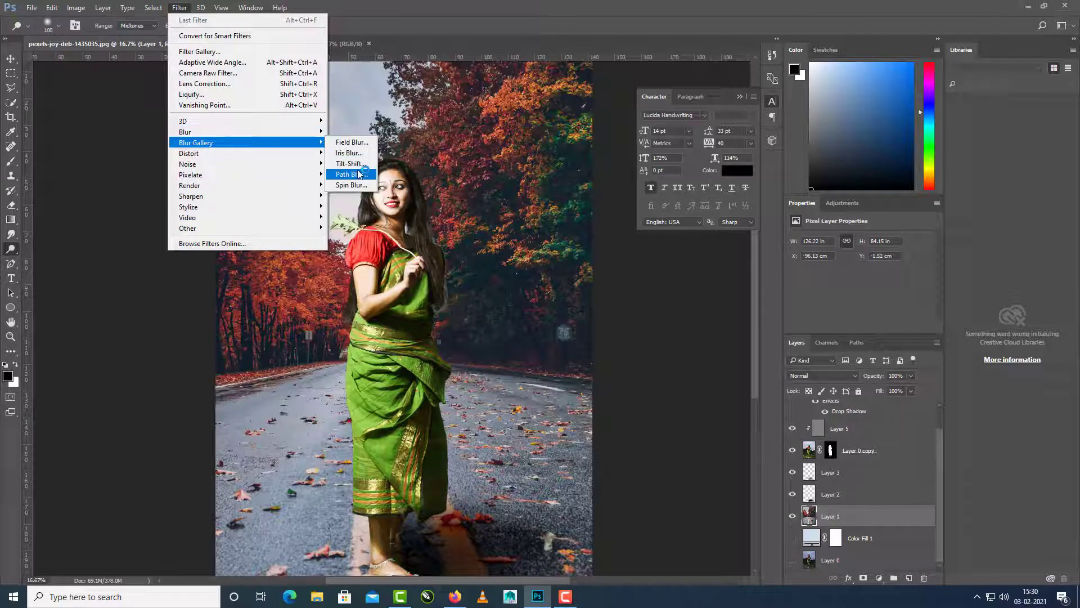
left_click(349, 164)
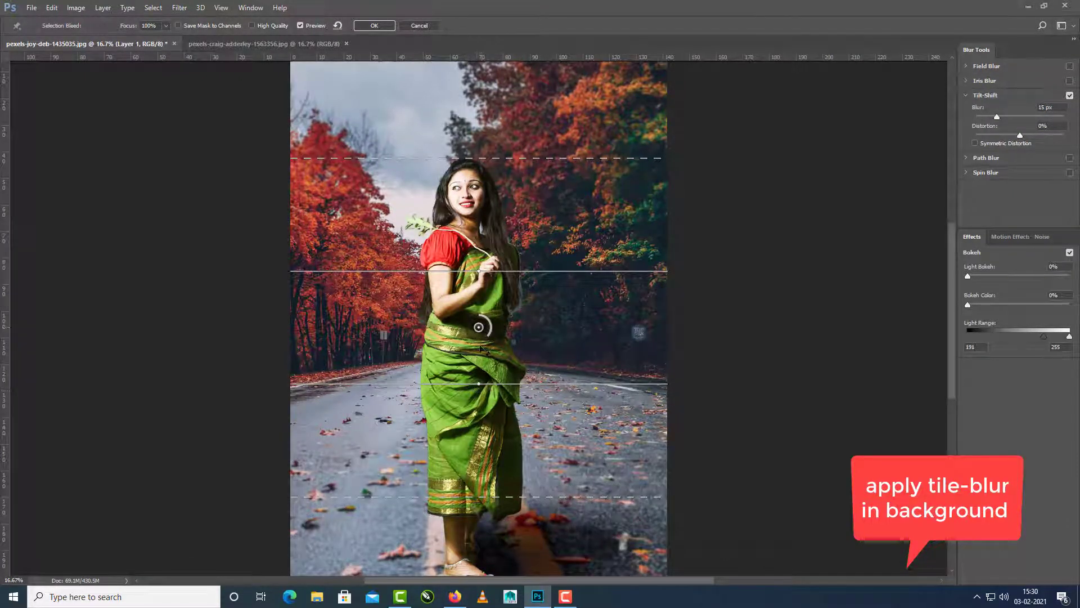
left_click_drag(479, 332, 477, 496)
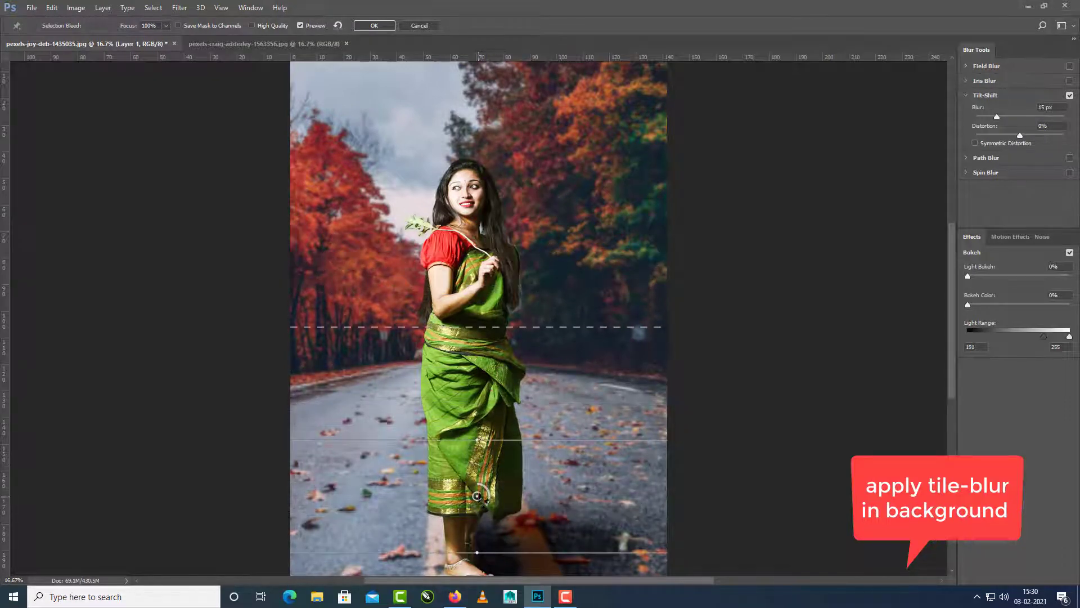
left_click_drag(530, 381, 521, 251)
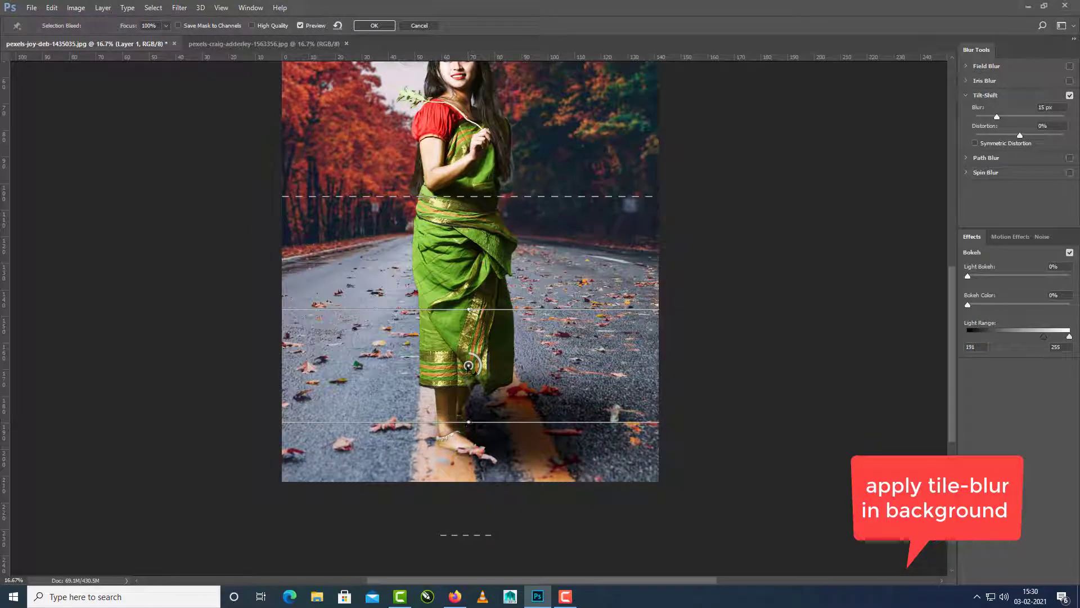
left_click_drag(469, 367, 468, 400)
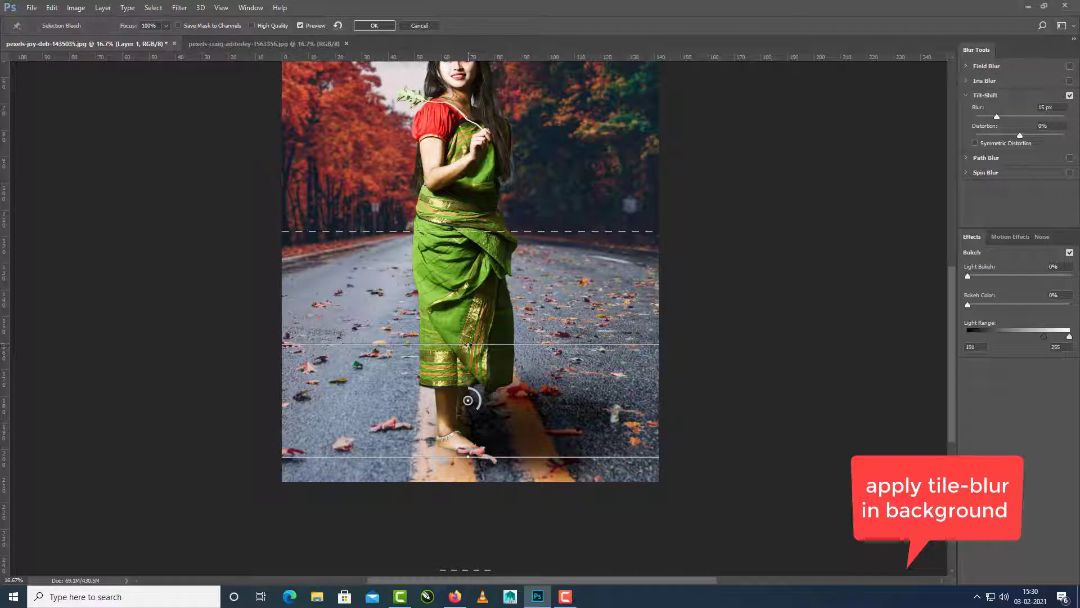
Stretch the blur's sharp zone up to the top of the woman's head and raise its lower edge to her front foot
left_click_drag(468, 345, 466, 192)
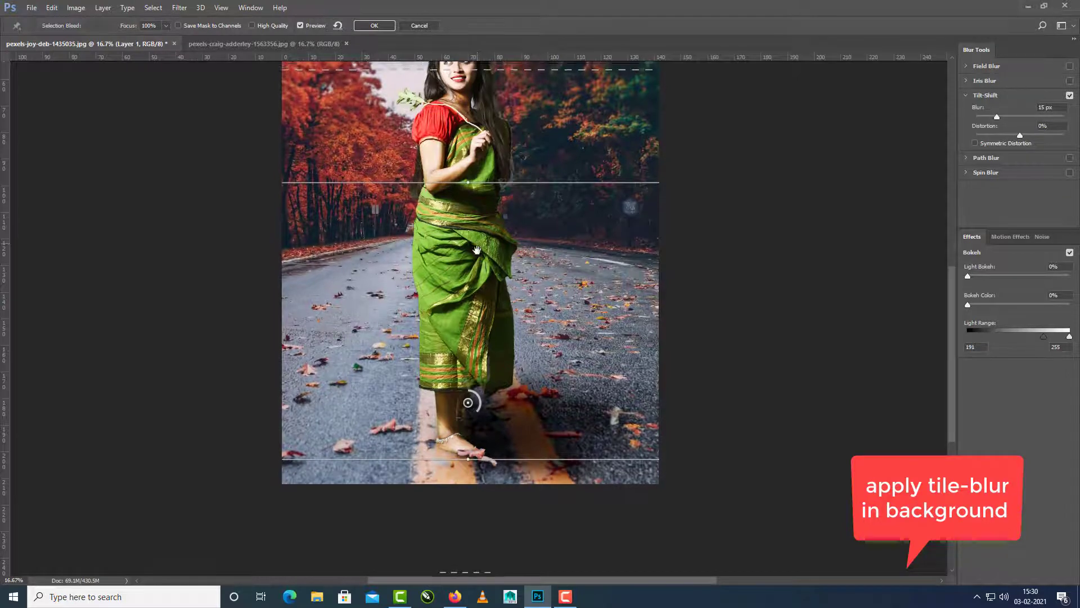
left_click_drag(475, 248, 476, 354)
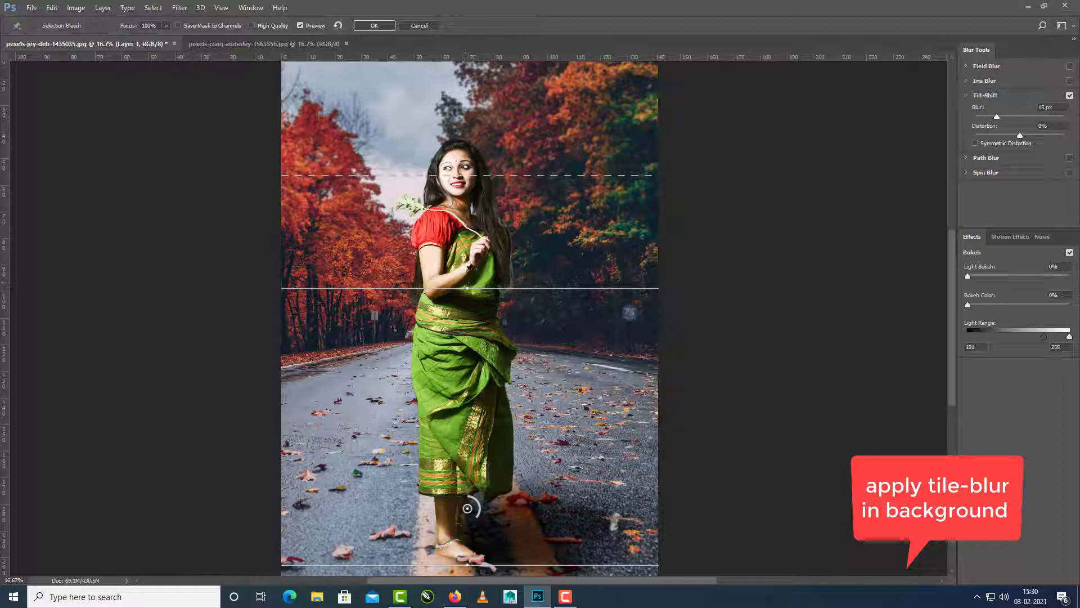
left_click_drag(467, 289, 467, 138)
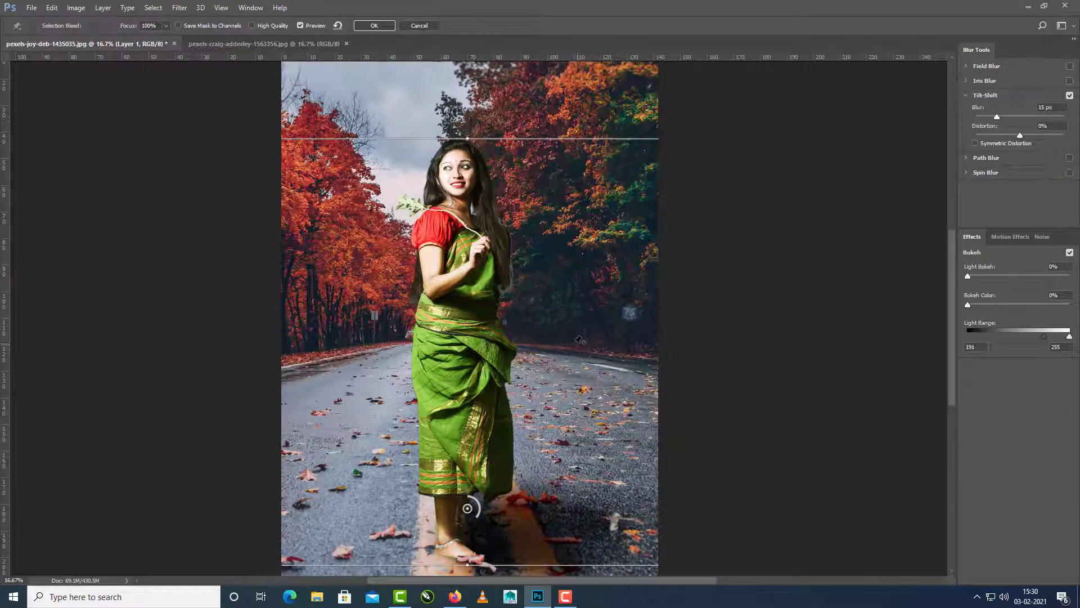
key("ctrl+minus")
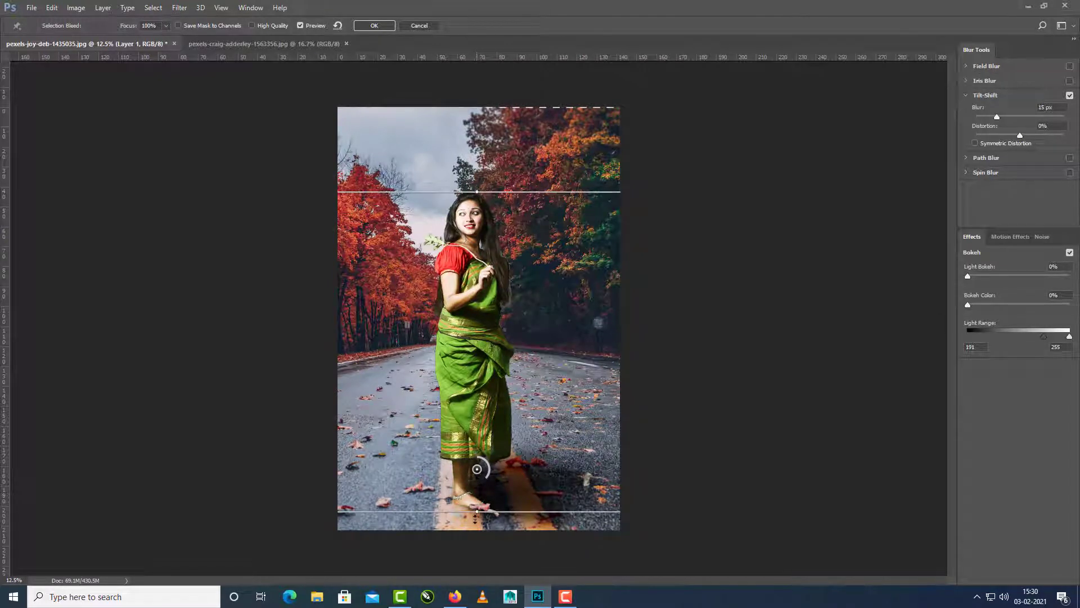
left_click_drag(475, 518, 480, 496)
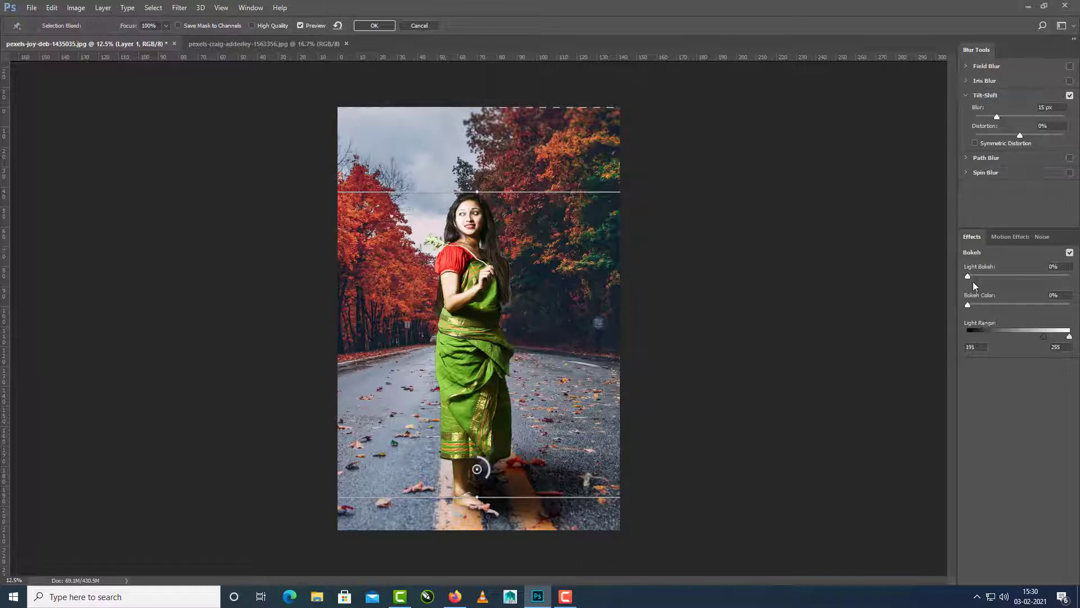
Nudge up the light bokeh, bokeh color and blur amount slightly, and apply the Tilt-Shift blur
left_click_drag(968, 276, 974, 275)
left_click_drag(968, 305, 970, 305)
left_click_drag(996, 116, 1001, 117)
left_click(373, 26)
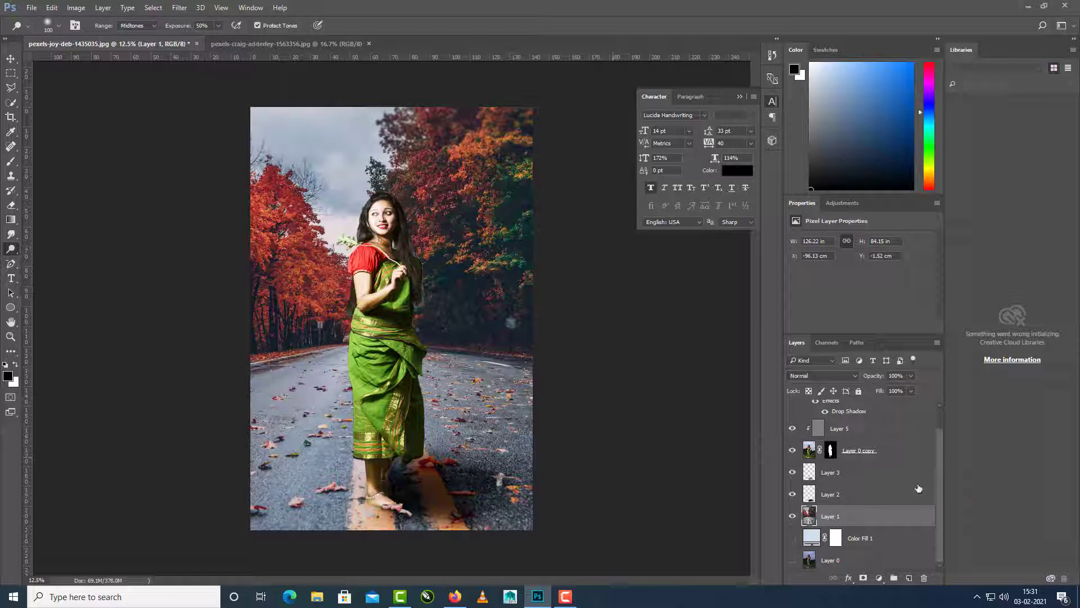
Try painting extra black shadow on Layer 3 around the woman's feet and the nearby road with a 700 px soft brush
left_click_drag(940, 454, 939, 421)
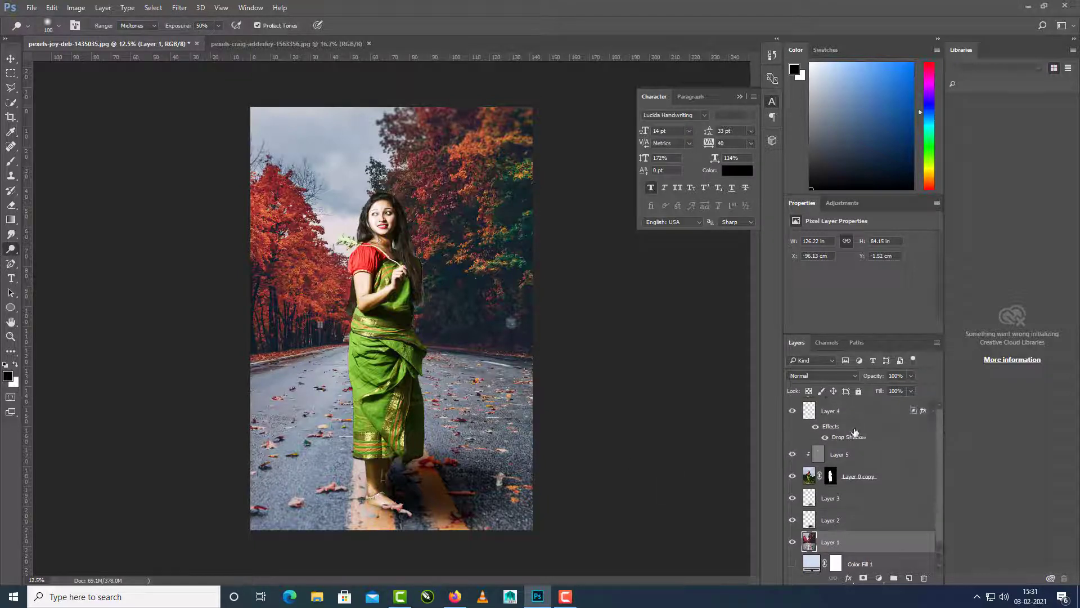
left_click(839, 499)
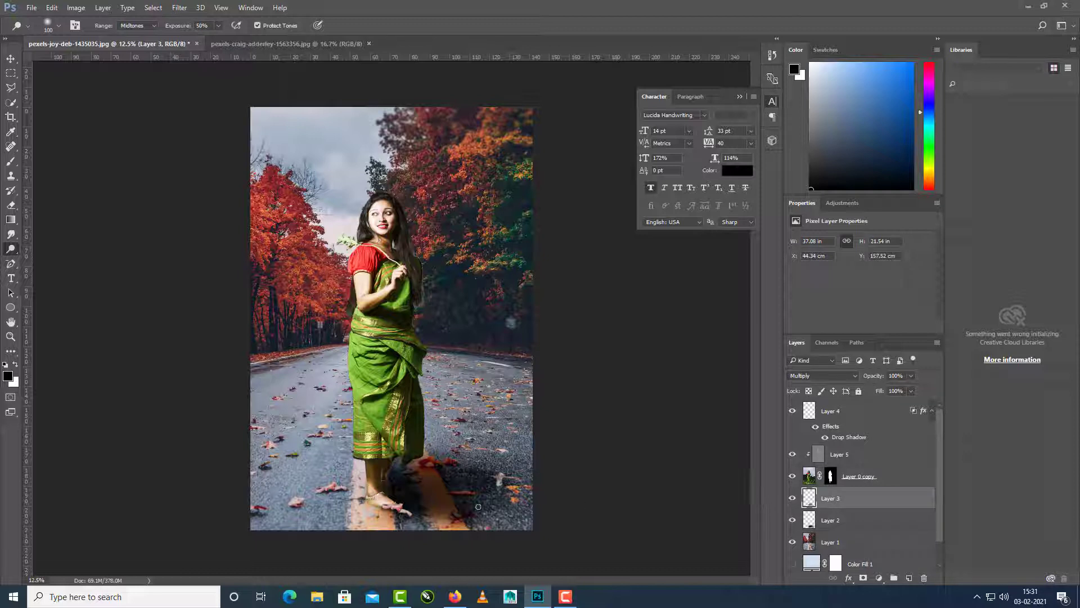
key("b")
key("bracketleft")
key("bracketleft")
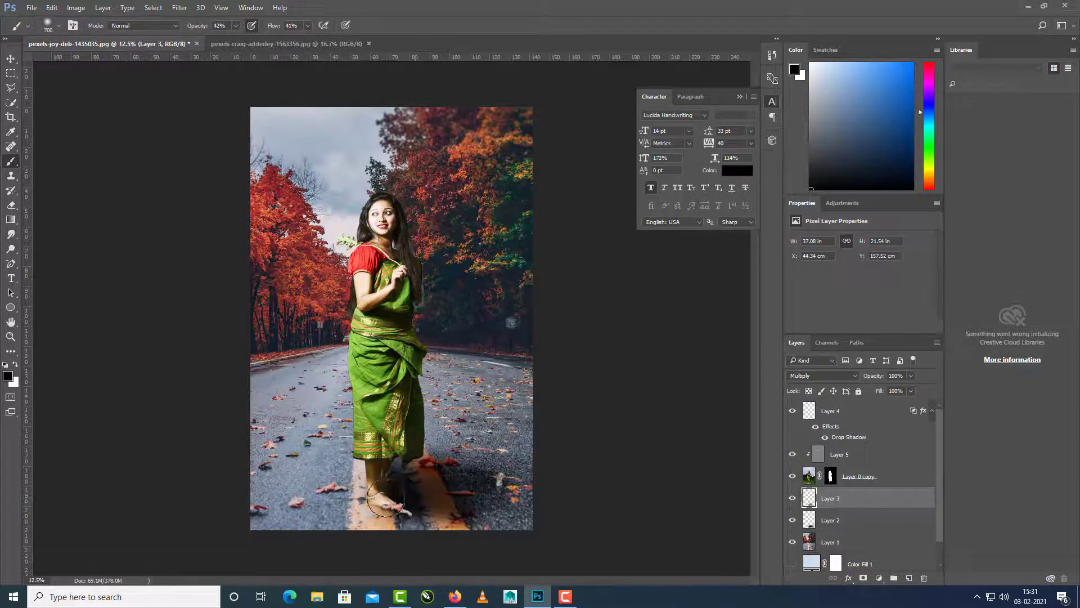
mouse_move(386, 500)
left_mouse_down()
mouse_move(416, 507)
mouse_move(397, 499)
mouse_move(456, 503)
mouse_move(404, 493)
mouse_move(464, 492)
mouse_move(392, 481)
mouse_move(472, 501)
mouse_move(422, 493)
left_mouse_up()
key("ctrl+z")
key("ctrl+alt+z")
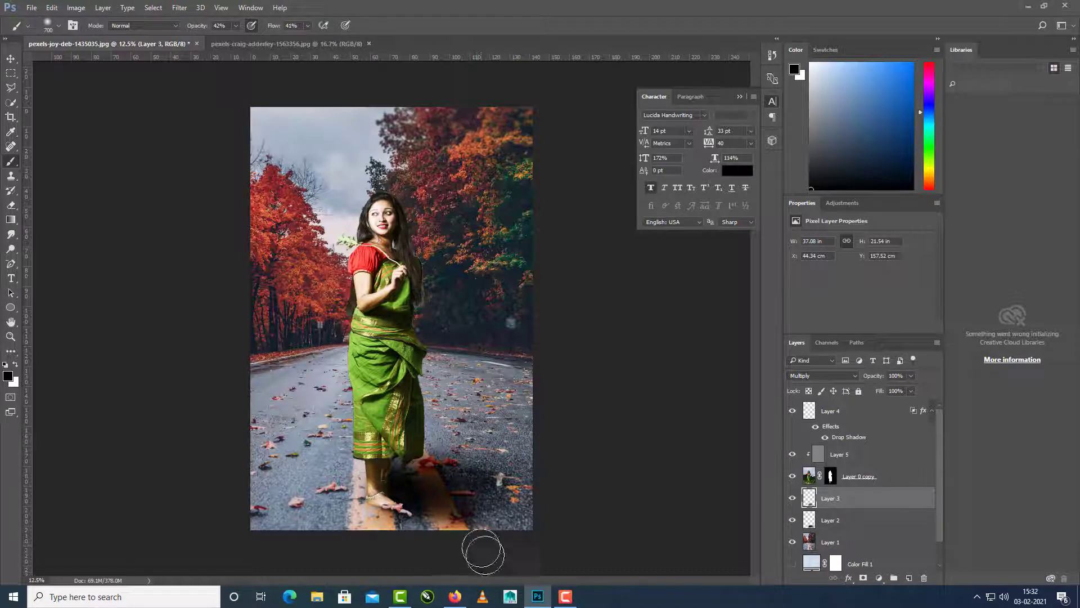
mouse_move(348, 519)
left_mouse_down()
mouse_move(354, 499)
mouse_move(302, 506)
left_mouse_up()
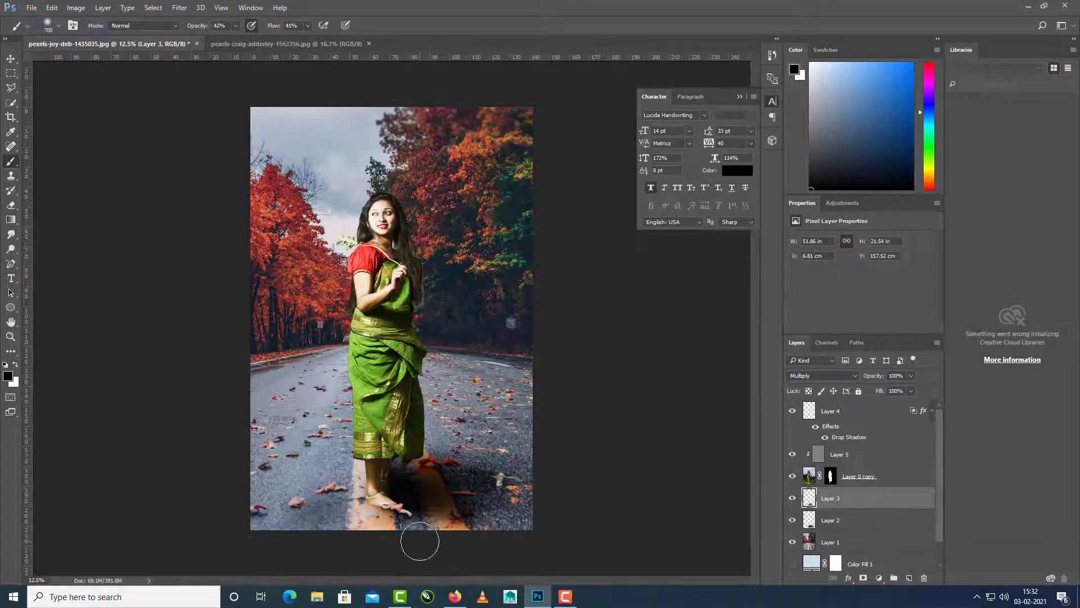
key("ctrl+z")
Paint soft black shadow on Layer 2 across the foreground road to darken the asphalt in front of the woman
left_click(843, 526)
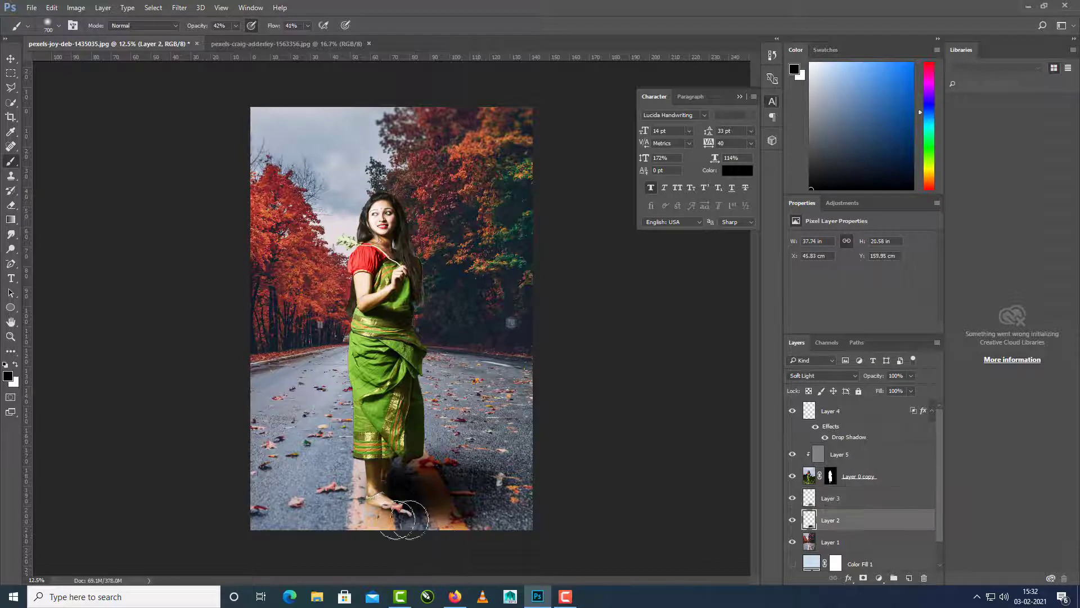
mouse_move(328, 513)
left_mouse_down()
mouse_move(268, 521)
mouse_move(456, 535)
mouse_move(229, 523)
mouse_move(580, 523)
mouse_move(254, 545)
mouse_move(495, 540)
mouse_move(222, 517)
mouse_move(296, 528)
mouse_move(193, 500)
mouse_move(372, 533)
mouse_move(247, 489)
mouse_move(336, 518)
mouse_move(349, 511)
mouse_move(300, 470)
mouse_move(288, 489)
mouse_move(307, 501)
mouse_move(223, 508)
mouse_move(508, 524)
mouse_move(559, 518)
mouse_move(541, 492)
mouse_move(562, 468)
mouse_move(516, 536)
mouse_move(230, 540)
left_mouse_up()
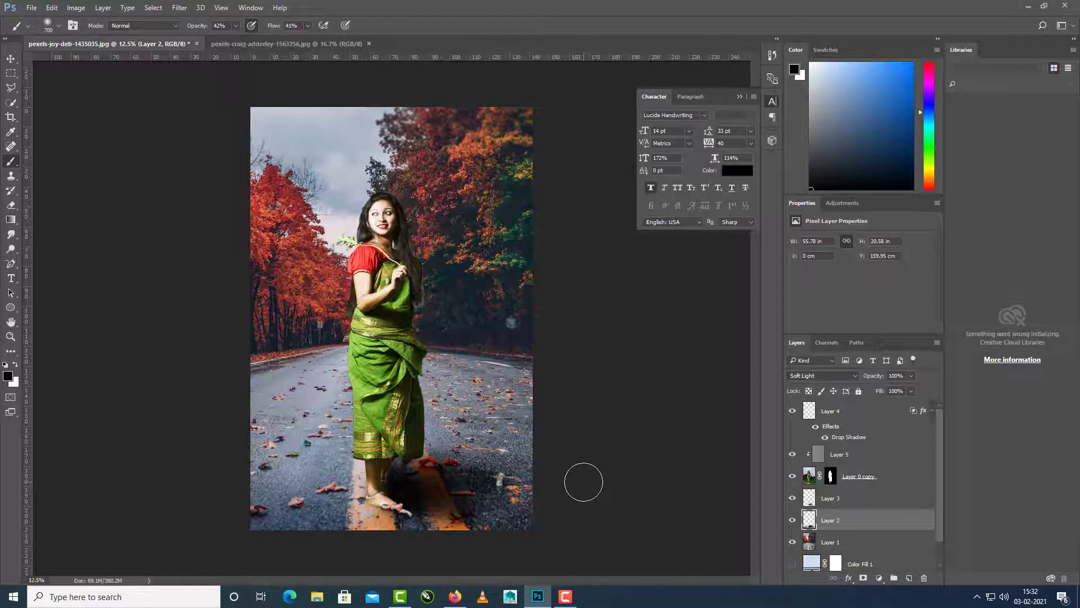
Delete the hidden Color Fill 1 layer
left_click(873, 416)
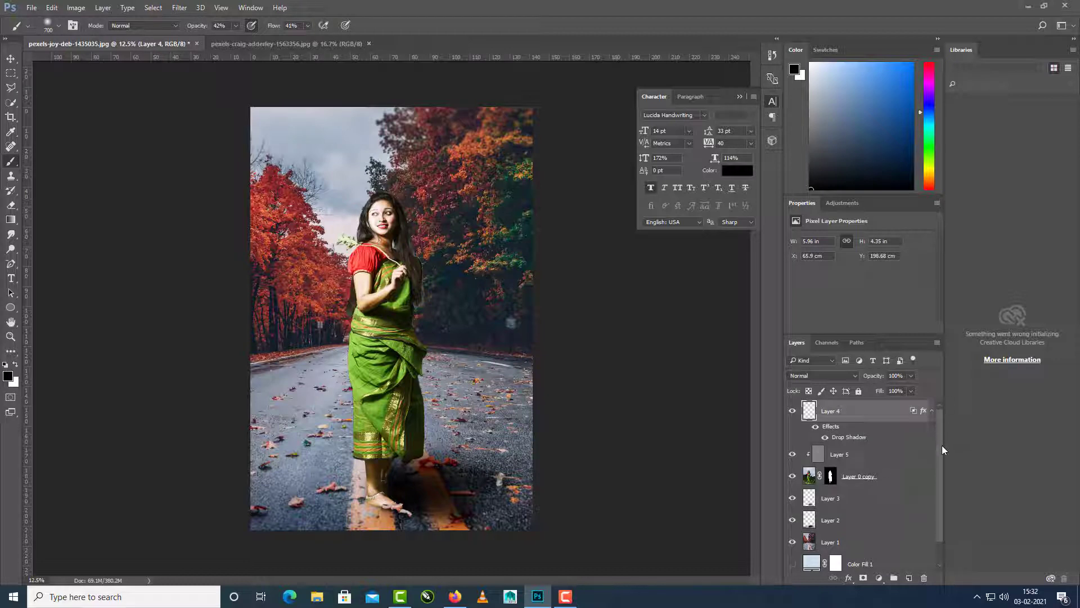
left_click_drag(940, 434, 936, 466)
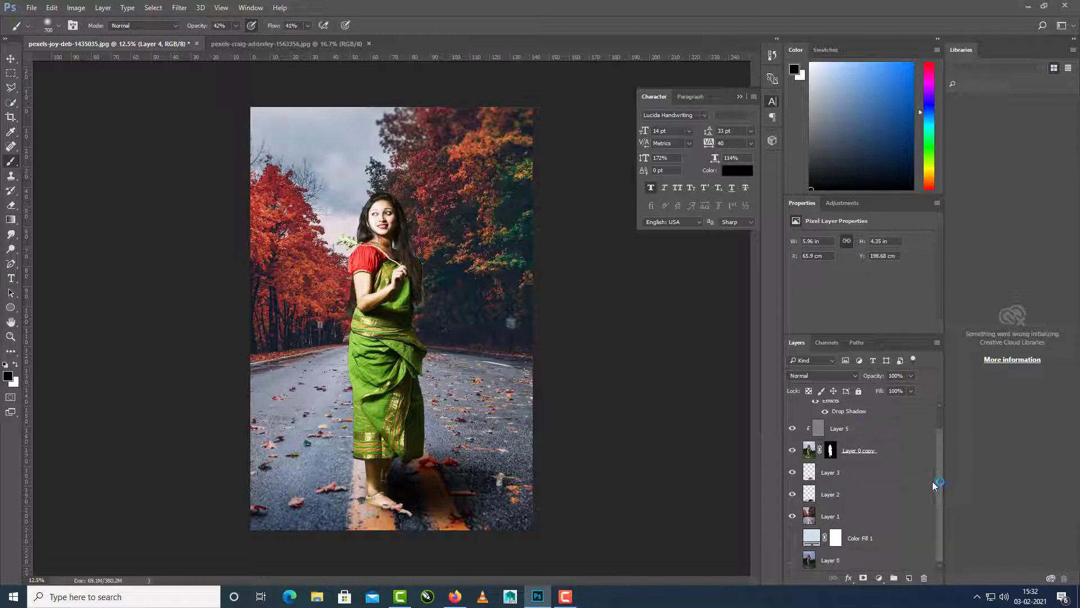
left_click(865, 540)
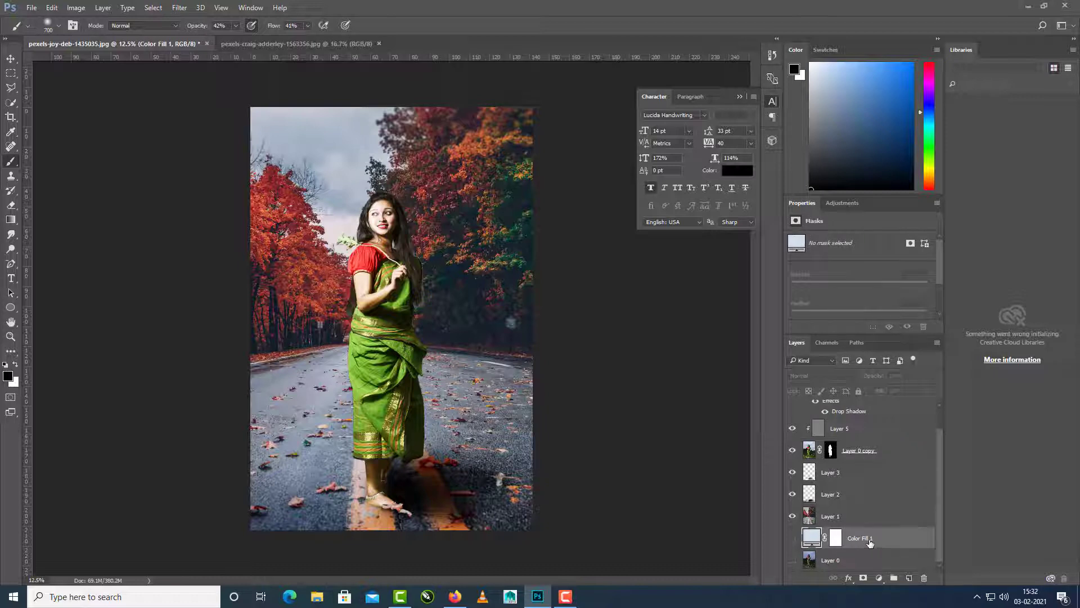
left_click_drag(817, 538, 923, 577)
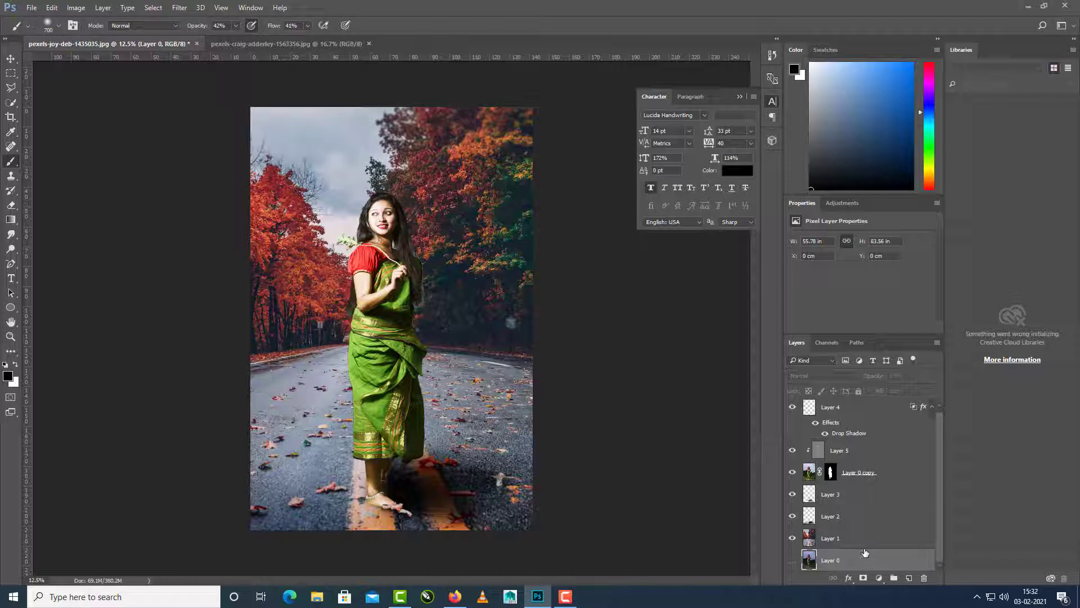
Rename both shadow layers, Layer 2 and Layer 3, as "sadow"
left_click_drag(940, 434, 942, 418)
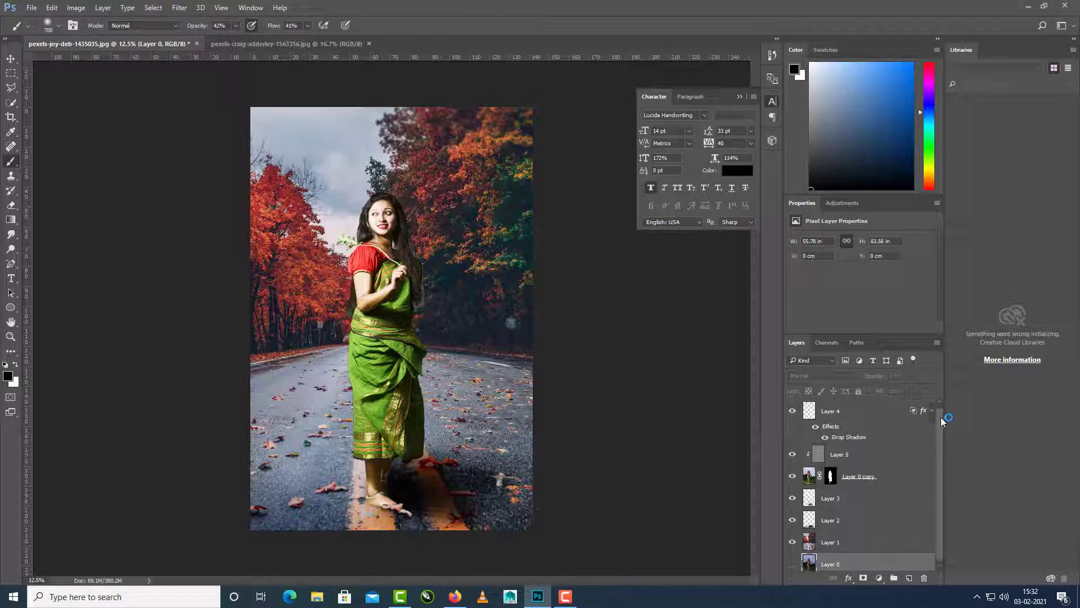
left_click(870, 415)
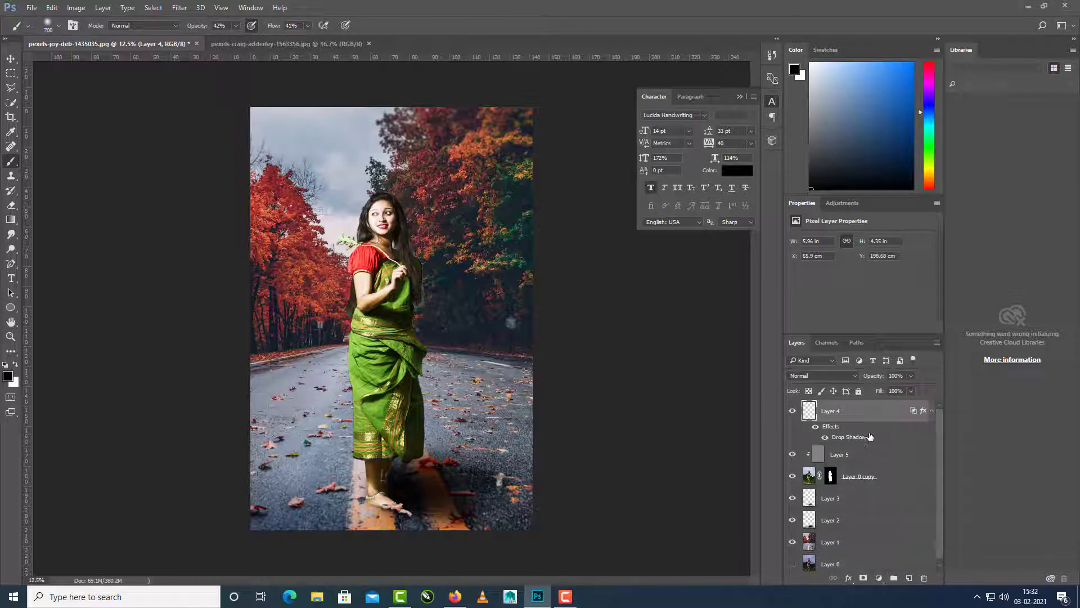
left_click(858, 506)
double_click(833, 521)
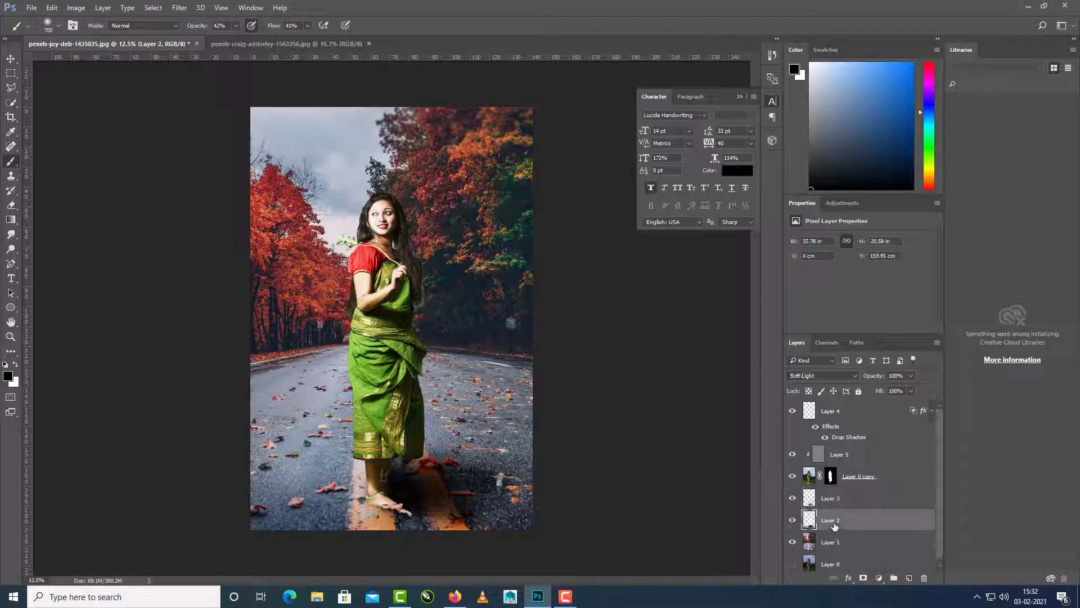
key("BackSpace")
left_click(843, 502)
double_click(838, 500)
key("BackSpace")
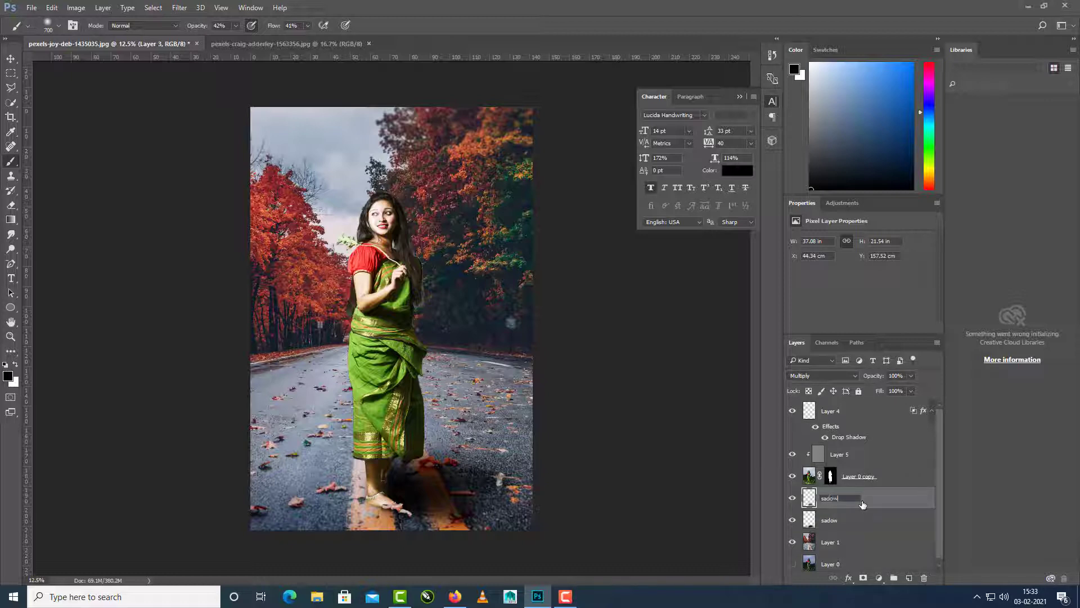
Rename Layer 1, the road image, as "background" and select the leaf's Layer 4
left_click(858, 544)
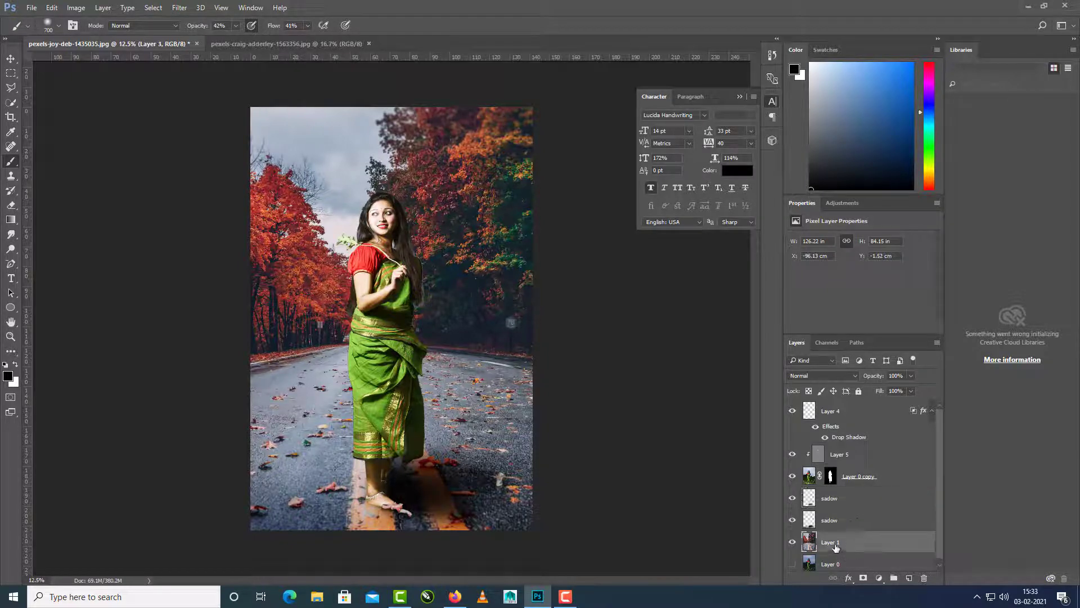
double_click(839, 544)
key("BackSpace")
type("background")
left_click(888, 504)
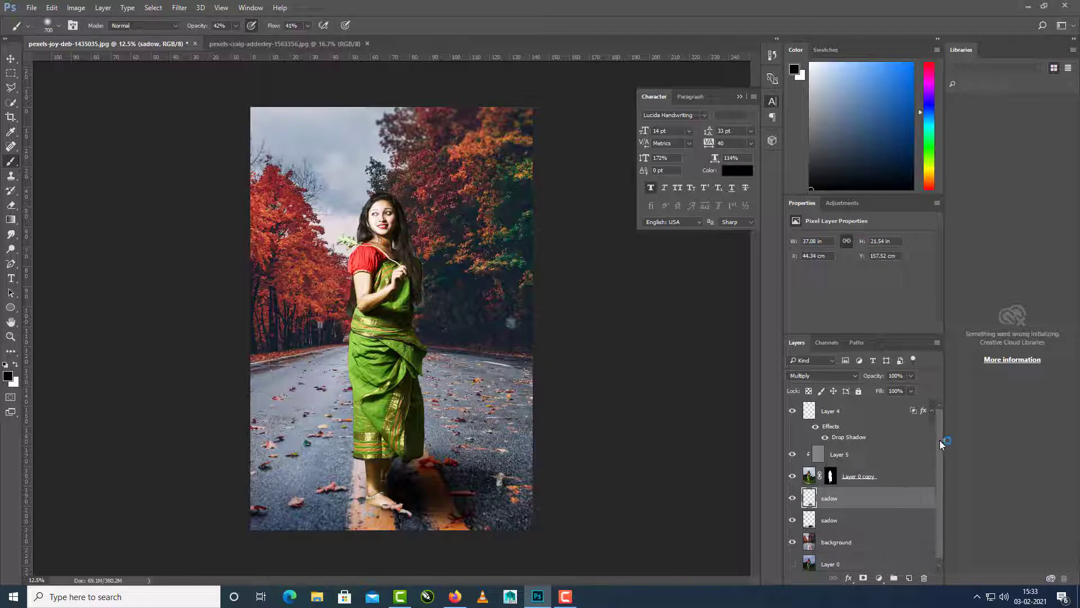
left_click(850, 414)
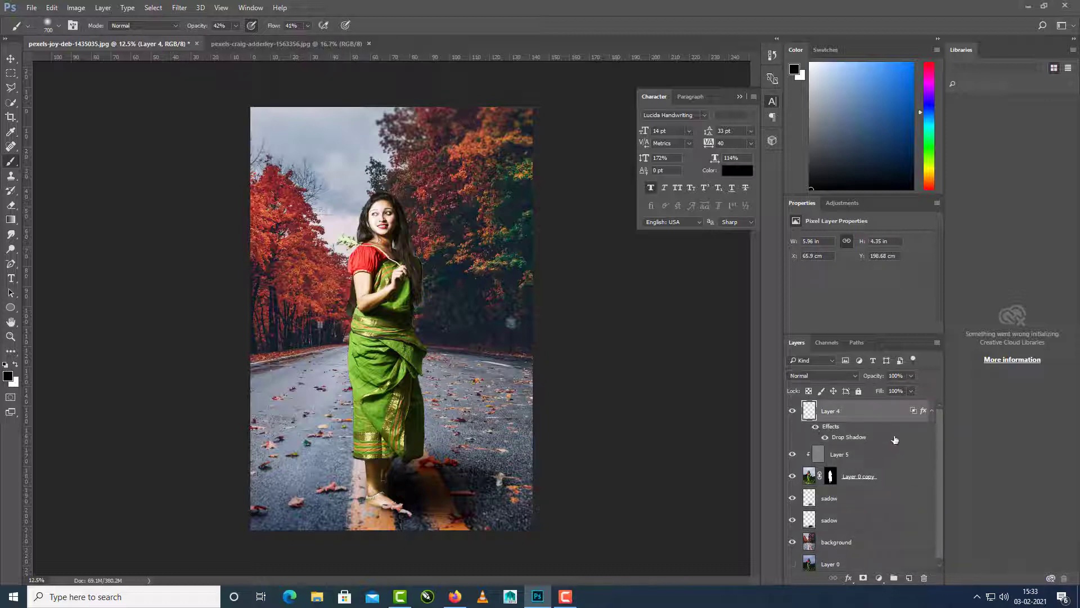
Group all layers from the leaf's Layer 4 down to the background road layer, leaving only Layer 0 outside
mouse_move(941, 422)
left_mouse_down()
mouse_move(941, 435)
mouse_move(942, 410)
left_mouse_up()
left_click(873, 459, "ctrl")
left_click(882, 486, "ctrl")
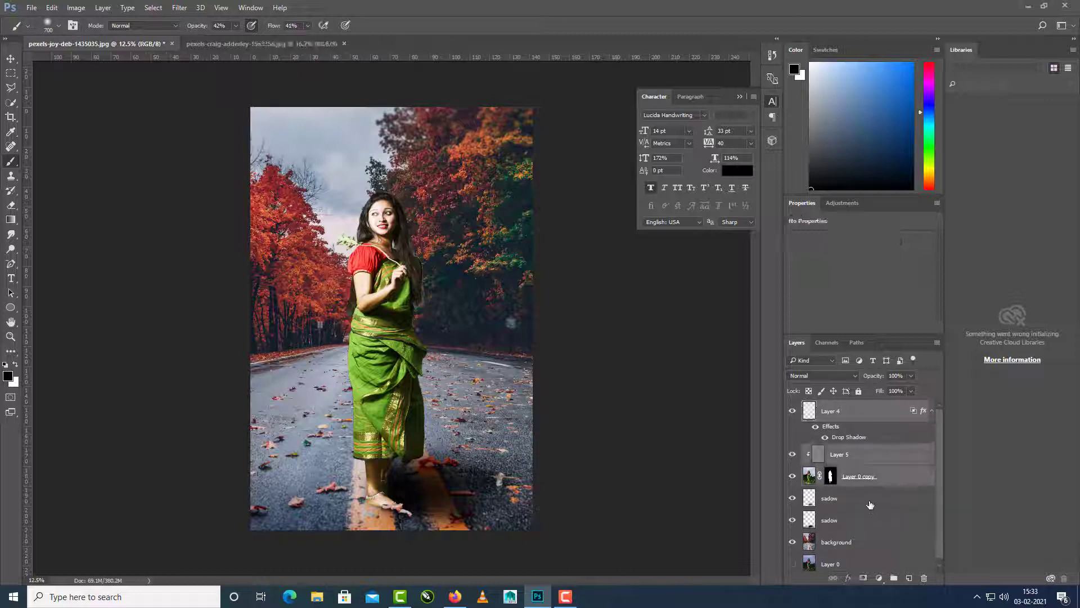
left_click(870, 501, "ctrl")
left_click(870, 523, "ctrl")
left_click(868, 543, "ctrl")
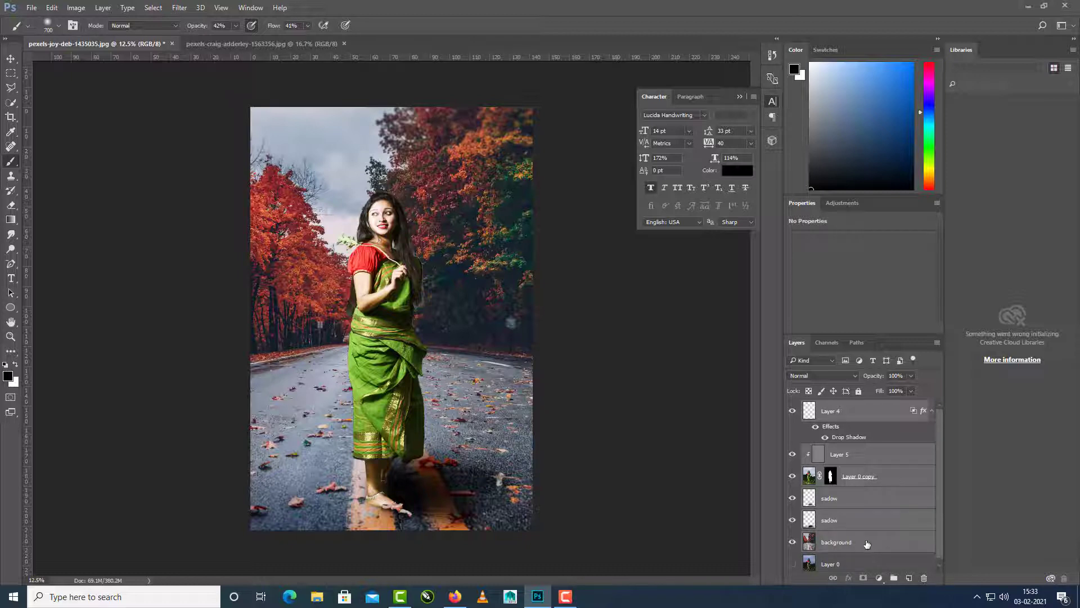
key("ctrl+g")
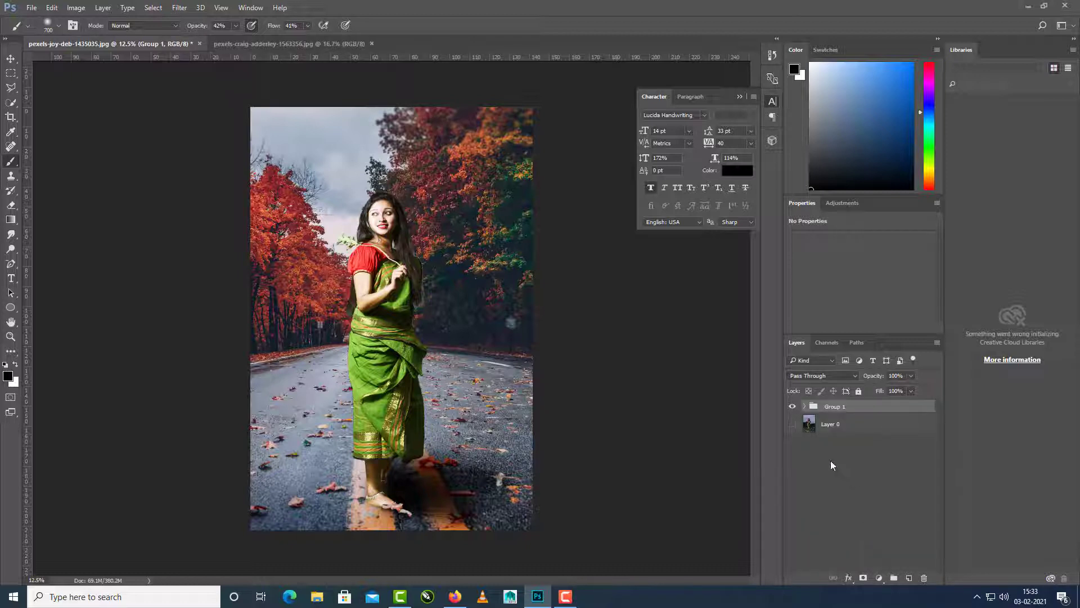
Show Layer 0 and toggle the group's visibility to compare the composite with the original photo
left_click(831, 461)
left_click(793, 407)
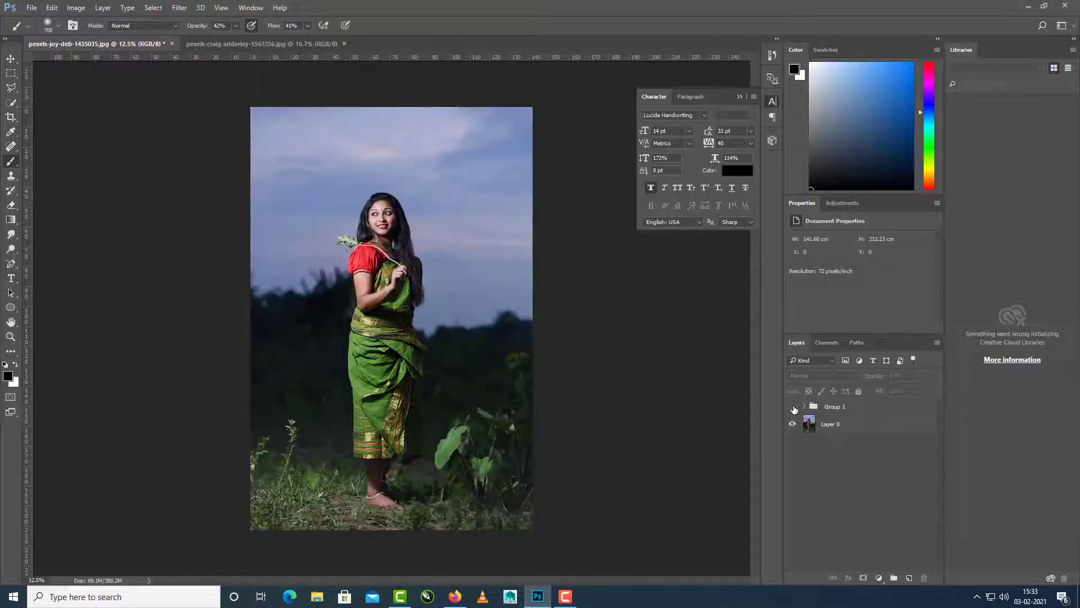
left_click(793, 407)
left_click(794, 407)
left_click(793, 407)
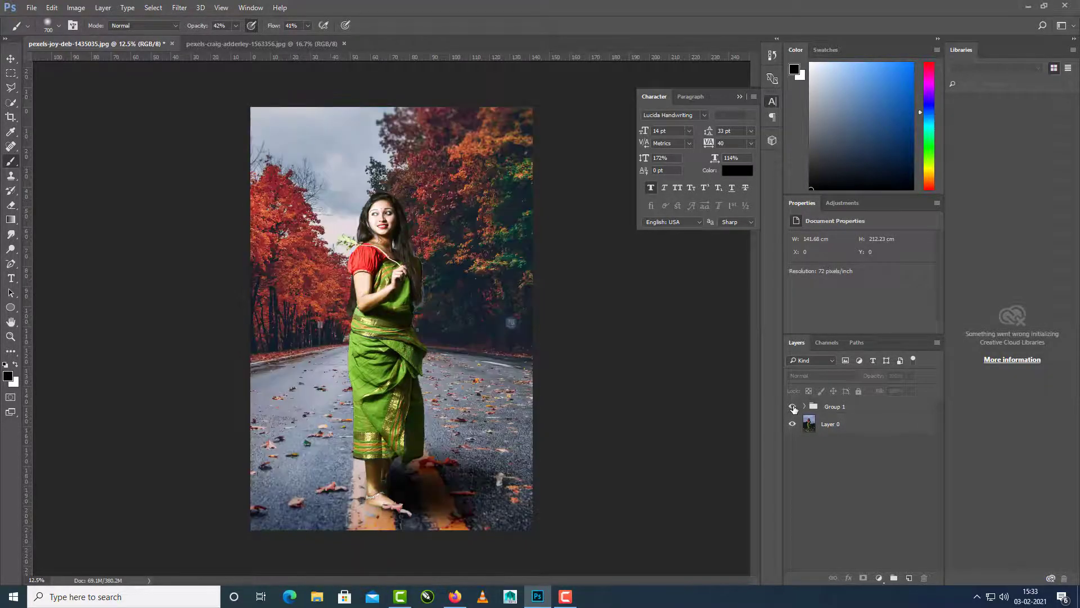
left_click(793, 407)
left_click(793, 408)
left_click(793, 408)
left_click(793, 408)
Add a Curves adjustment above Layer 4 inside the group and darken the shadows with a point at input 70, output 52
left_click(803, 406)
left_click(853, 427)
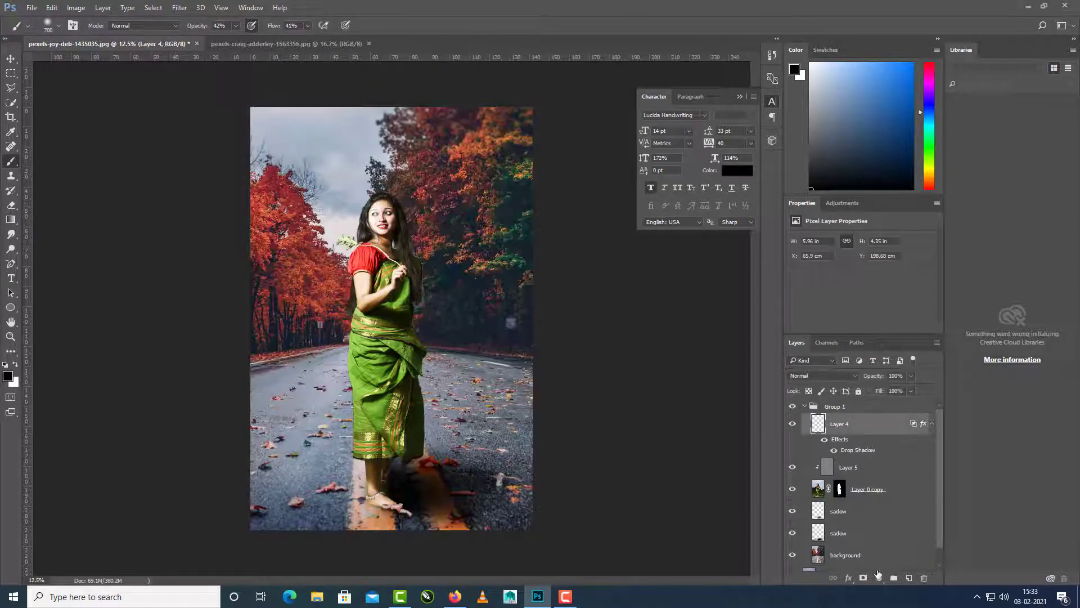
left_click(879, 578)
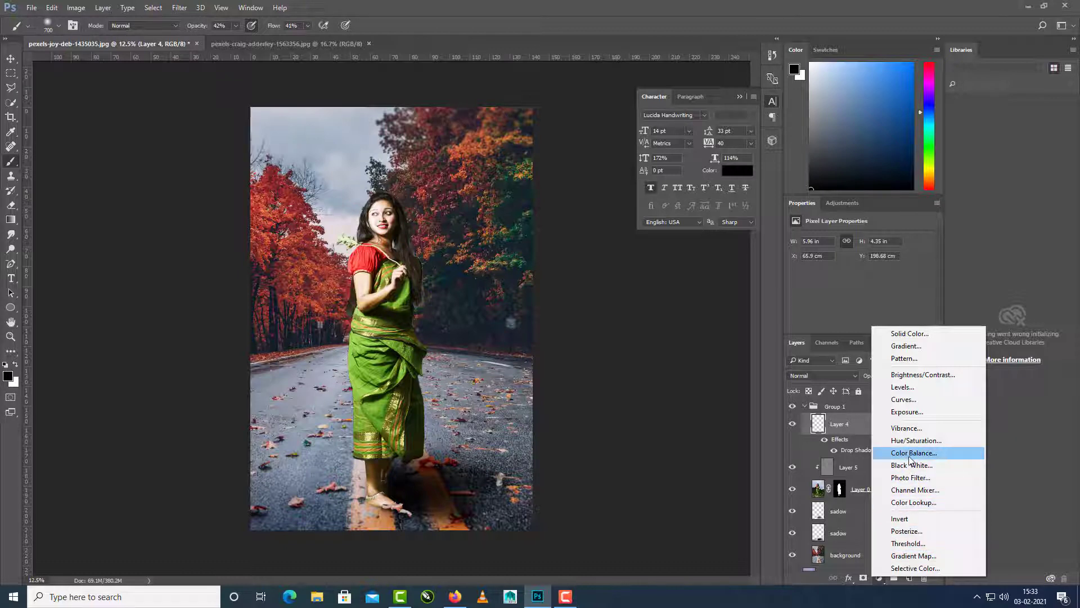
left_click(907, 400)
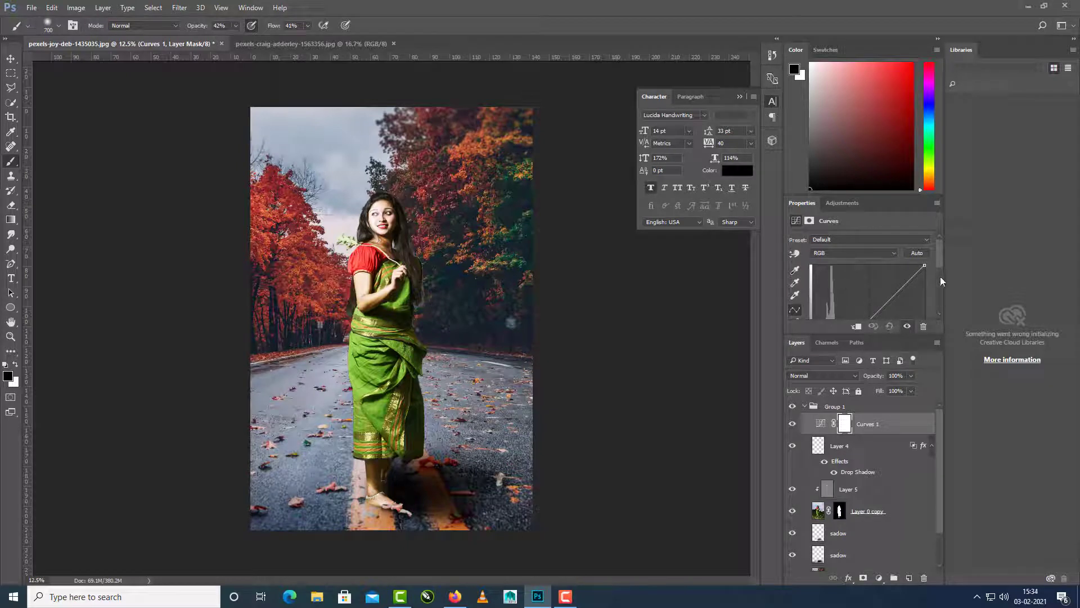
left_click_drag(939, 259, 938, 287)
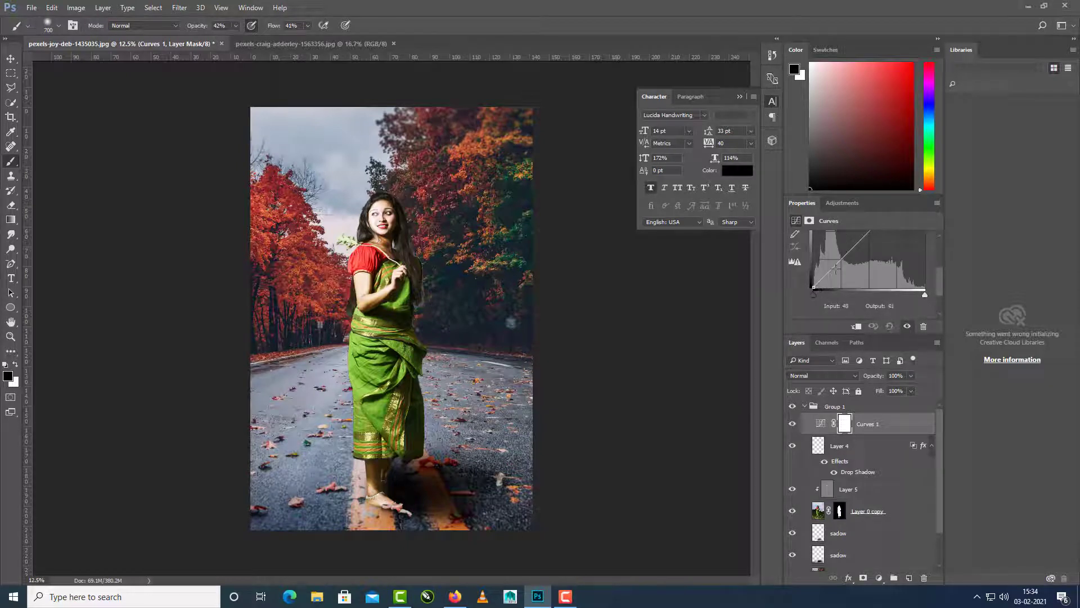
mouse_move(837, 266)
left_mouse_down()
mouse_move(839, 251)
mouse_move(844, 264)
left_mouse_up()
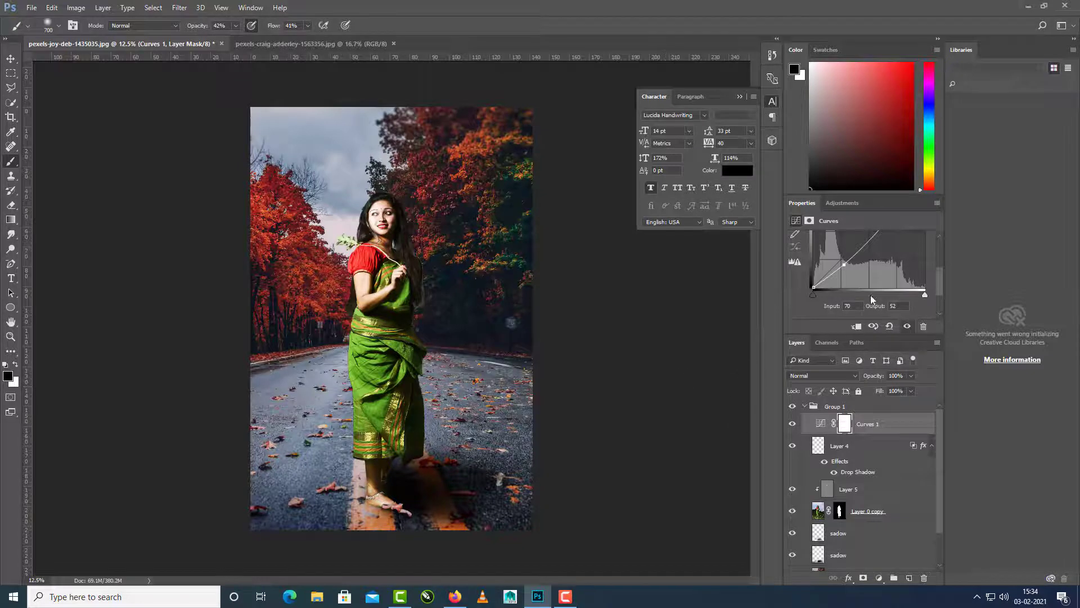
mouse_move(939, 272)
left_mouse_down()
mouse_move(934, 247)
mouse_move(934, 290)
left_mouse_up()
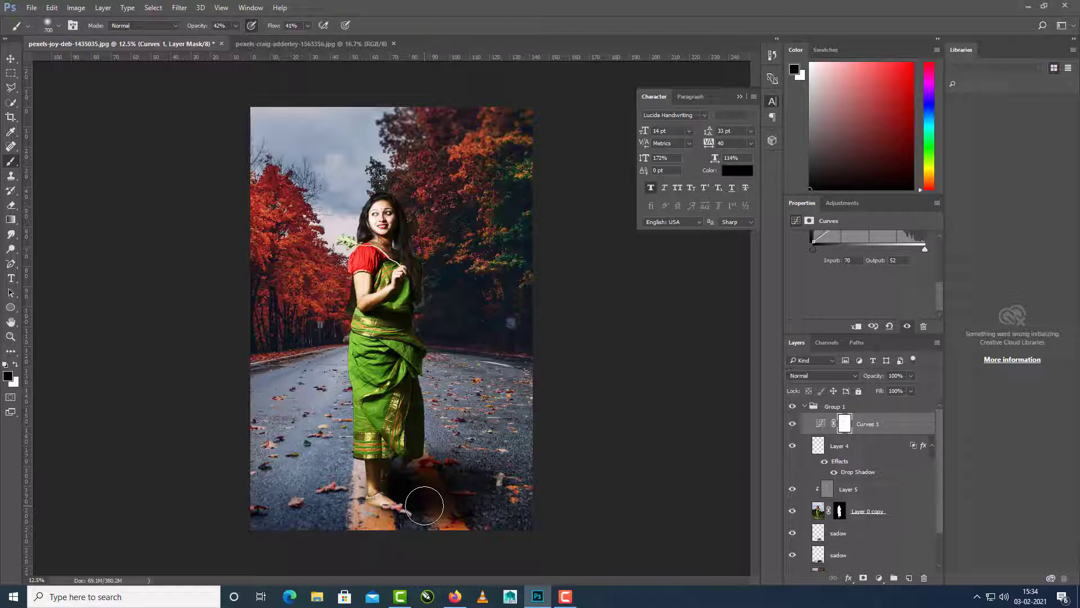
left_click_drag(424, 505, 446, 474)
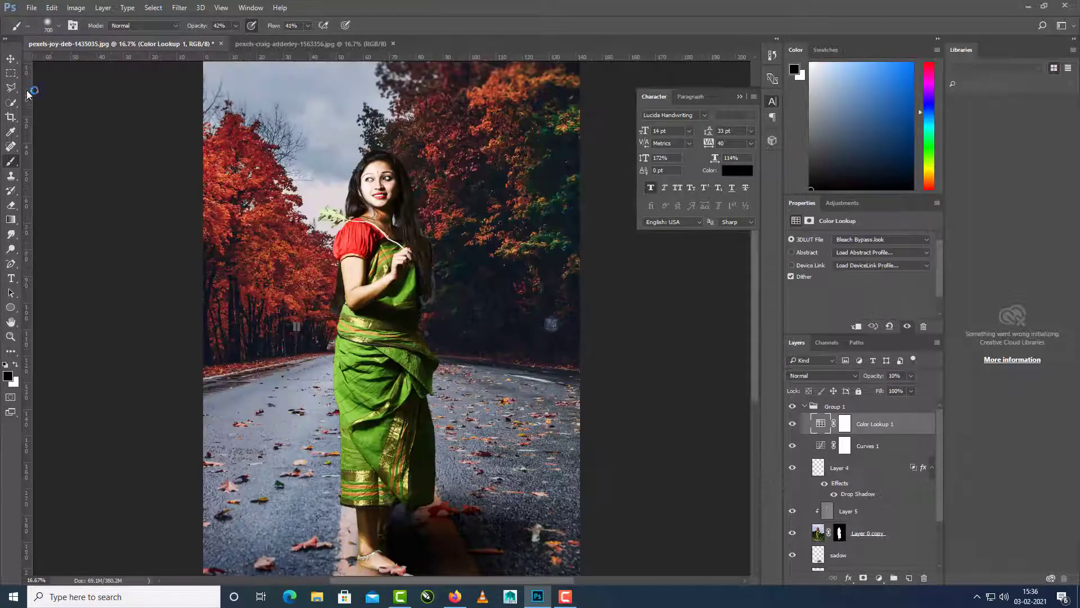
left_click(11, 58)
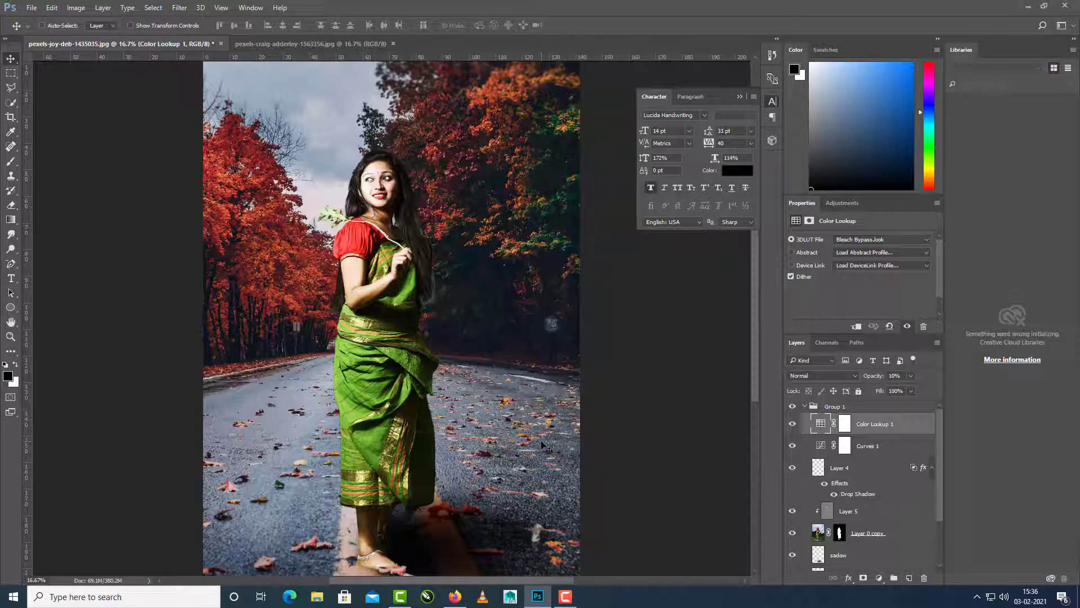
left_click(570, 595)
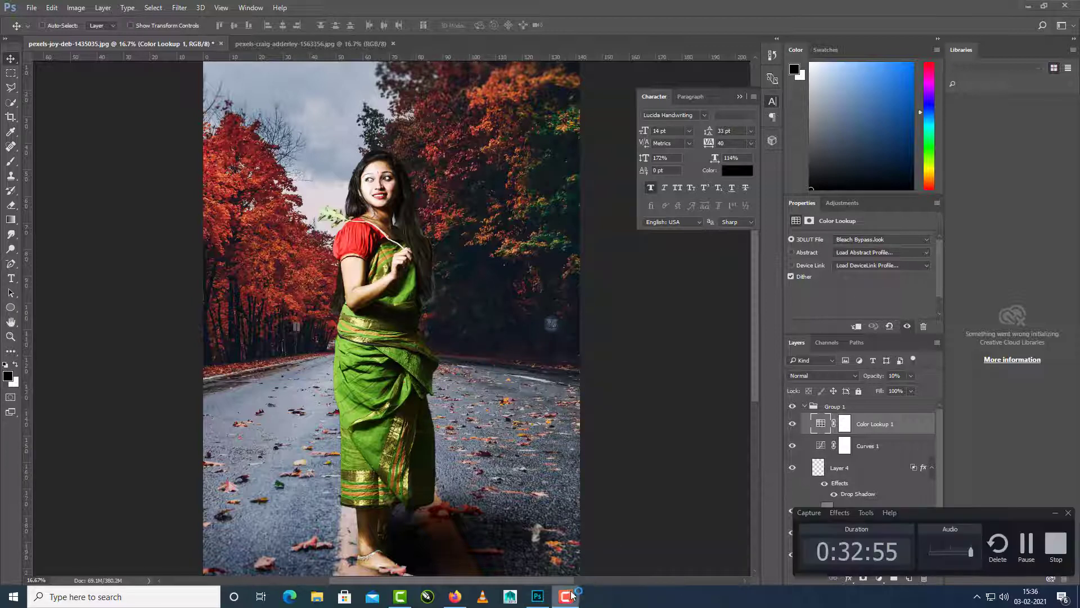
left_click(1028, 543)
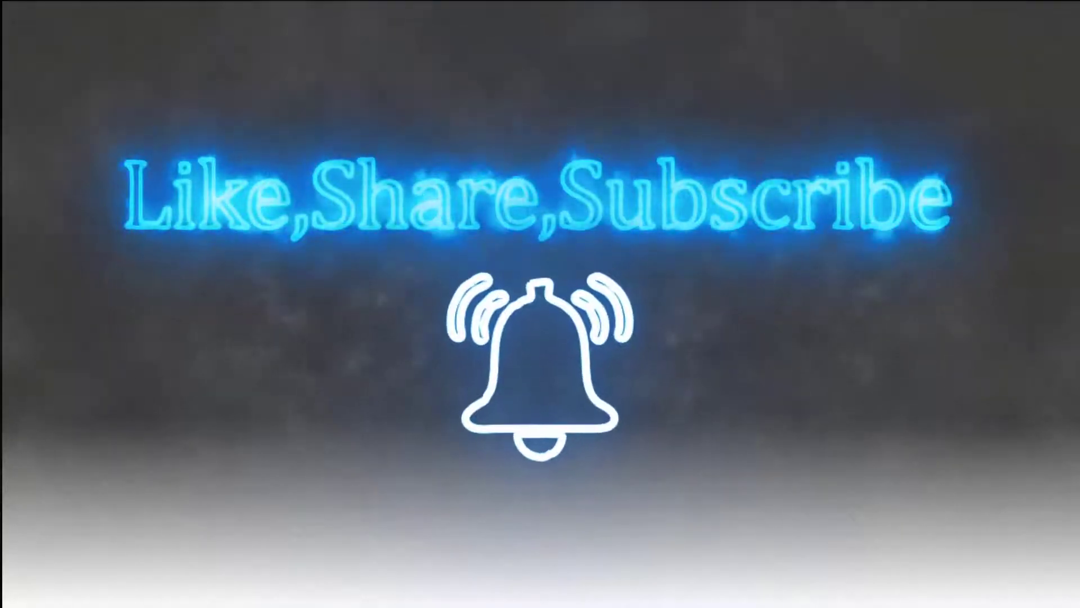